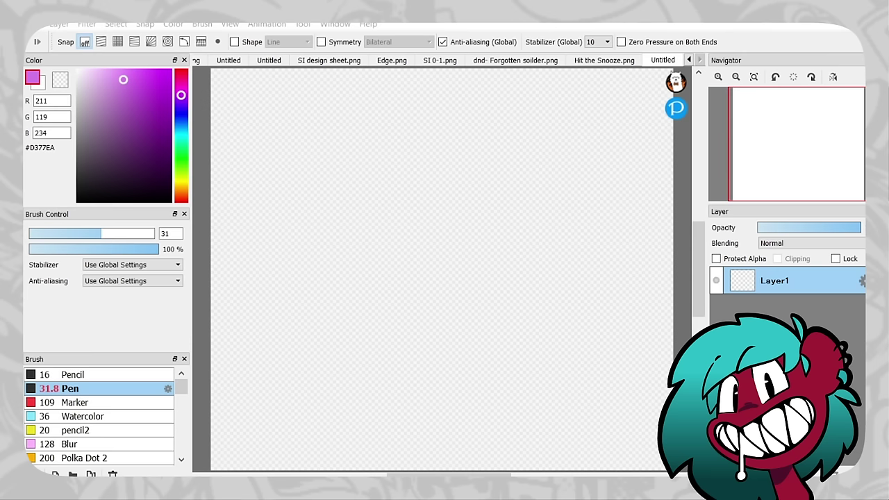
Set the Pen colour to black (#000000) and its brush size to 20
alt+click(520, 165)
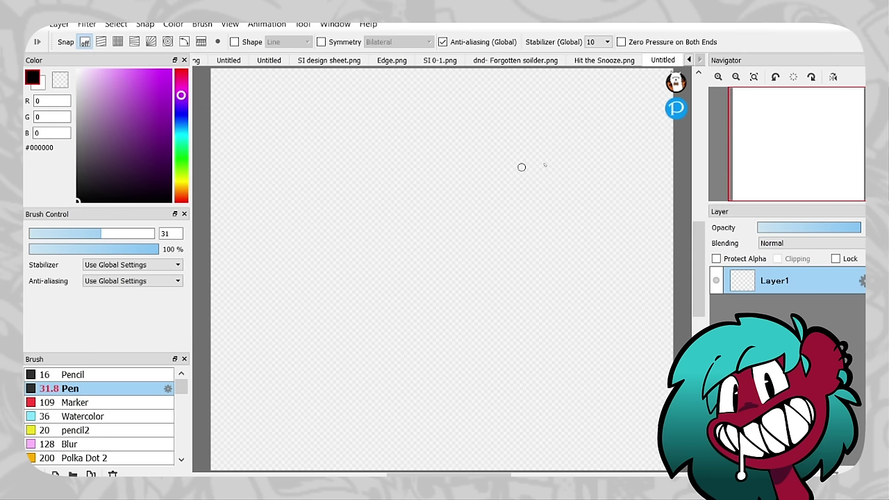
click(754, 77)
drag(87, 236, 73, 235)
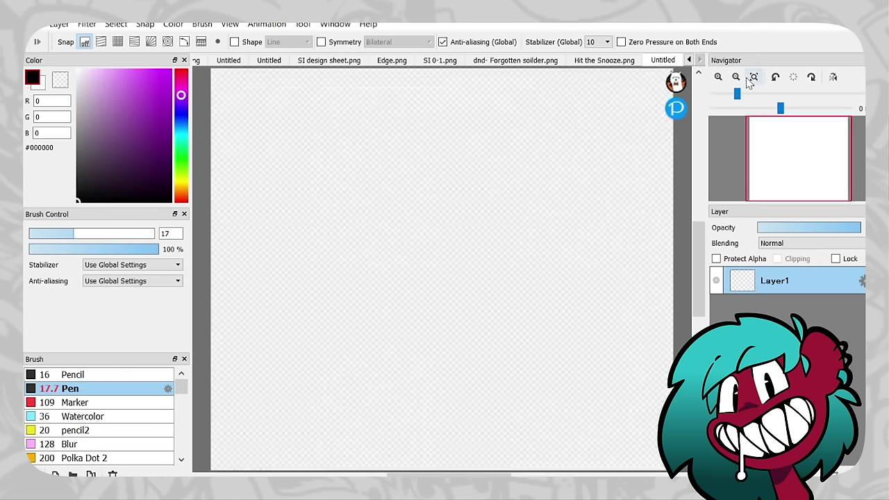
click(735, 77)
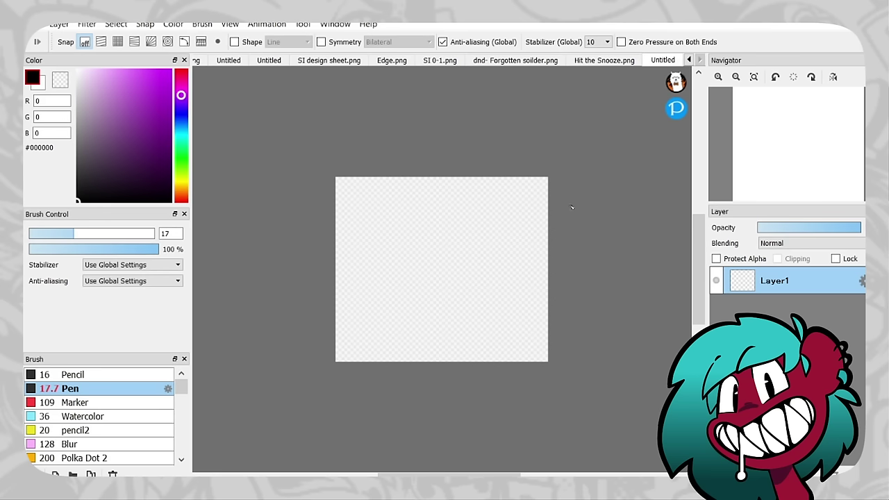
click(81, 235)
Draw the sides, top and part of the base of a rounded trapezoid in the canvas's lower-left area
drag(387, 292, 392, 323)
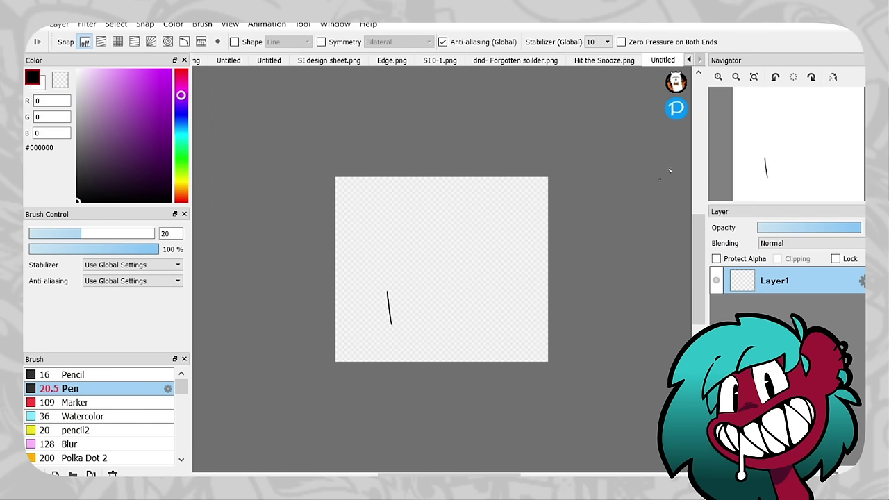
scroll(392, 323, up, 3)
mouse_move(334, 395)
mouse_down()
mouse_move(408, 394)
mouse_move(406, 406)
mouse_up()
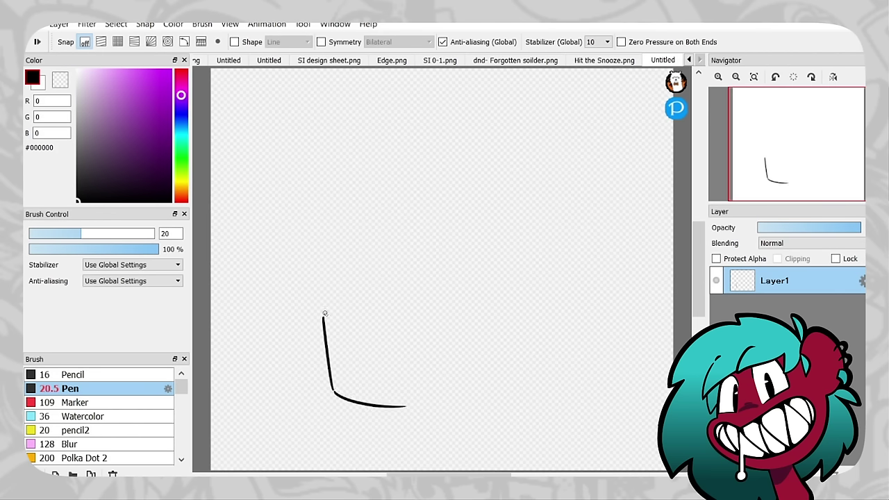
mouse_move(323, 317)
mouse_down()
mouse_move(432, 312)
mouse_move(435, 395)
mouse_up()
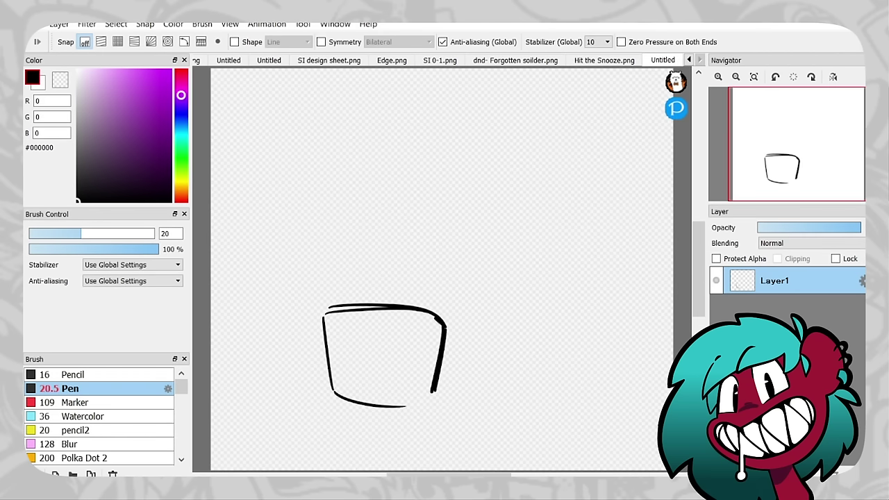
Close the trapezoid's base with a curve and thicken its side and top lines with extra pen strokes
click(775, 77)
click(793, 77)
drag(564, 277, 576, 362)
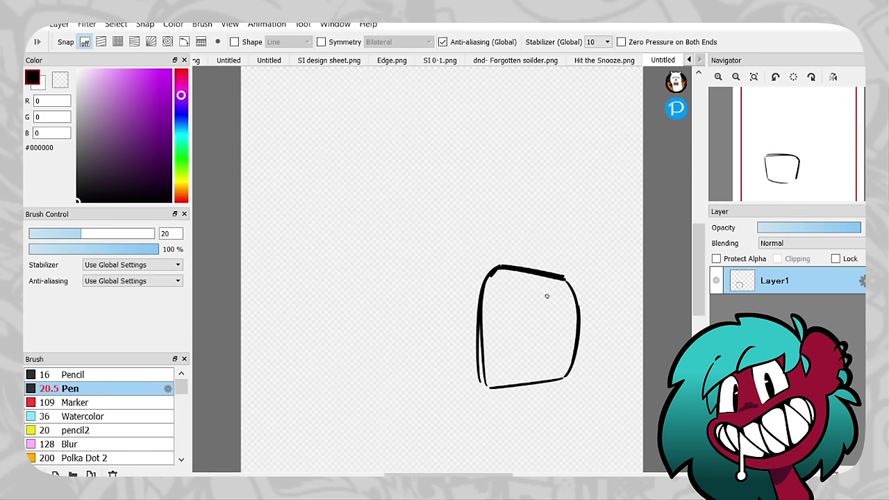
drag(480, 326, 494, 389)
click(793, 77)
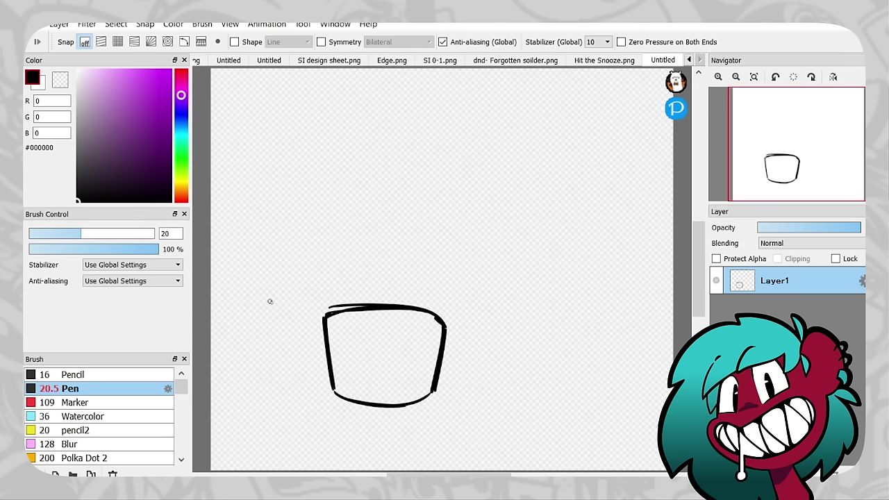
click(775, 77)
drag(557, 280, 560, 369)
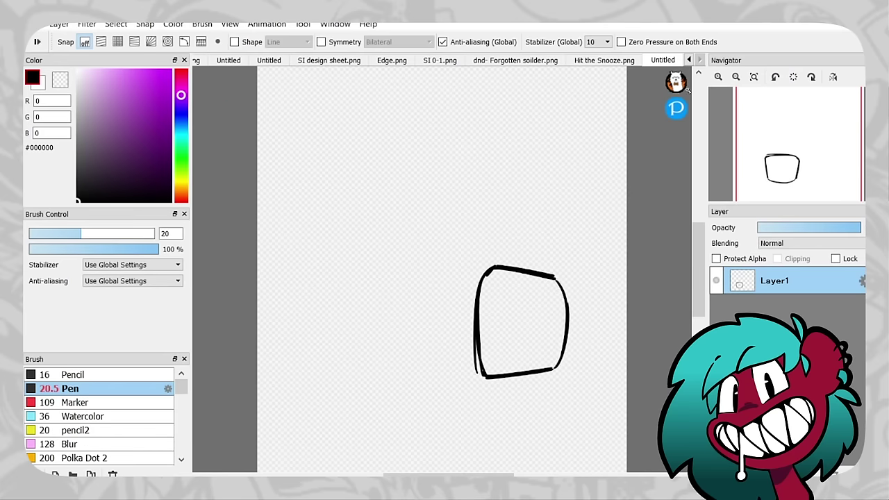
click(793, 77)
click(753, 77)
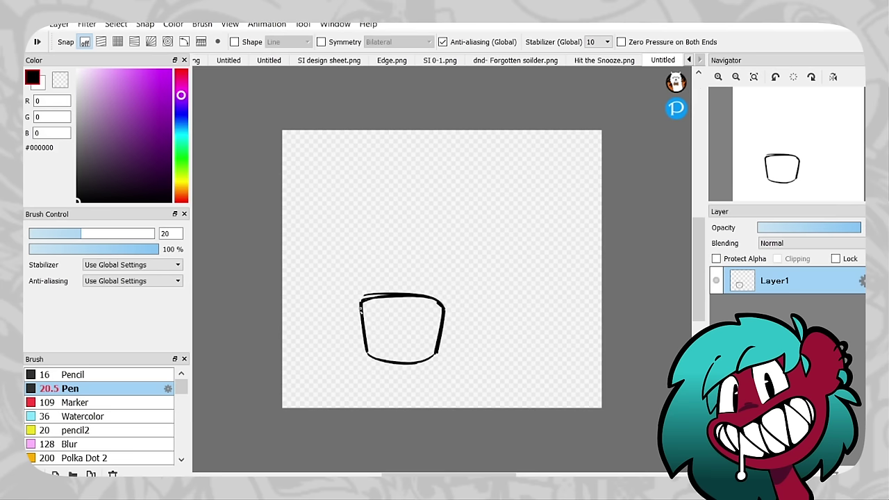
Scale the trapezoid down with Transform and place it near the canvas's lower edge
mouse_move(370, 305)
mouse_down()
mouse_move(349, 284)
mouse_move(355, 221)
mouse_up()
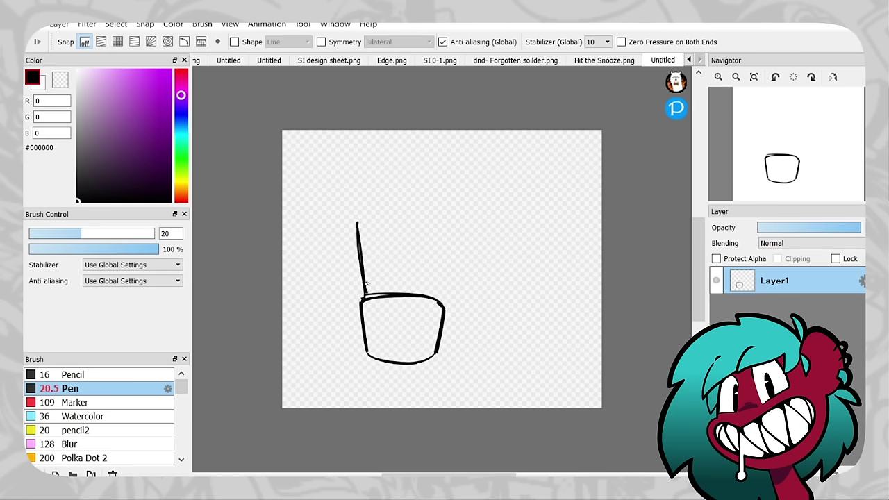
key(ctrl+z)
key(ctrl+t)
drag(422, 307, 351, 284)
key(Return)
key(ctrl+t)
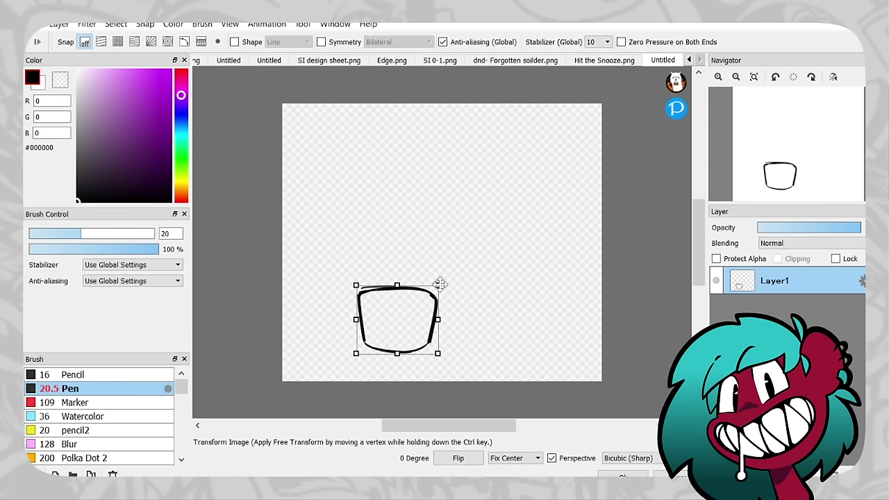
key(Return)
mouse_move(438, 284)
mouse_down()
mouse_move(396, 333)
mouse_move(347, 189)
mouse_up()
key(ctrl+z)
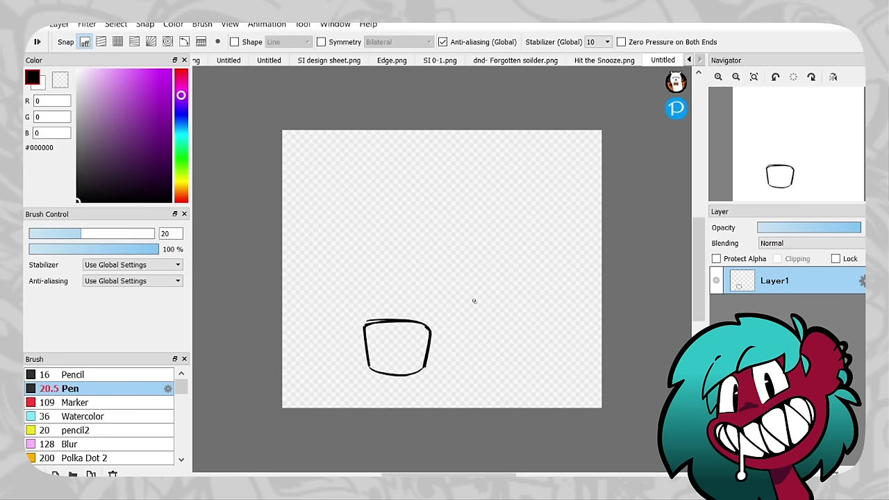
key(ctrl+t)
key(Return)
Draw a large inverted egg-shaped outline above the trapezoid, leaving its narrow lower end open
mouse_move(366, 269)
mouse_down()
mouse_move(452, 208)
mouse_move(381, 146)
mouse_move(452, 267)
mouse_move(486, 306)
mouse_up()
key(ctrl+z)
key(ctrl+r)
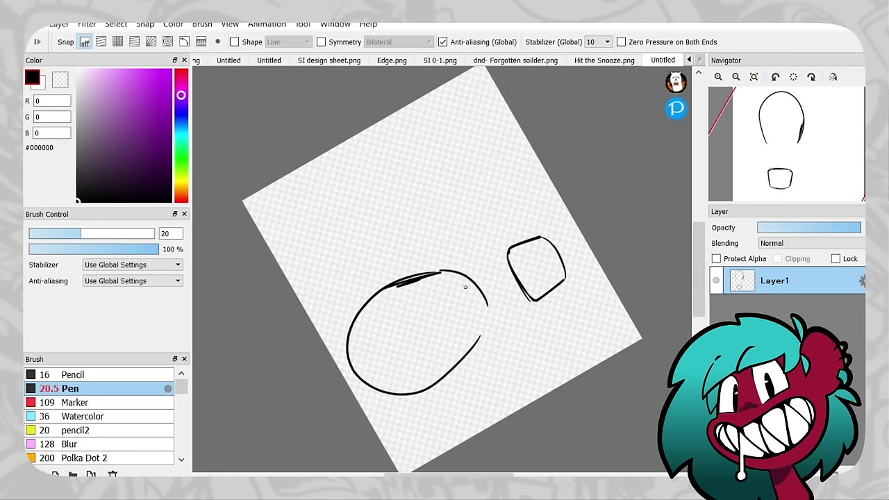
Close the lower end of the egg outline with a shallow curve and extend its sides down to meet it
key(ctrl+z)
mouse_move(458, 269)
mouse_down()
mouse_move(476, 282)
mouse_move(487, 319)
mouse_up()
key(ctrl+r)
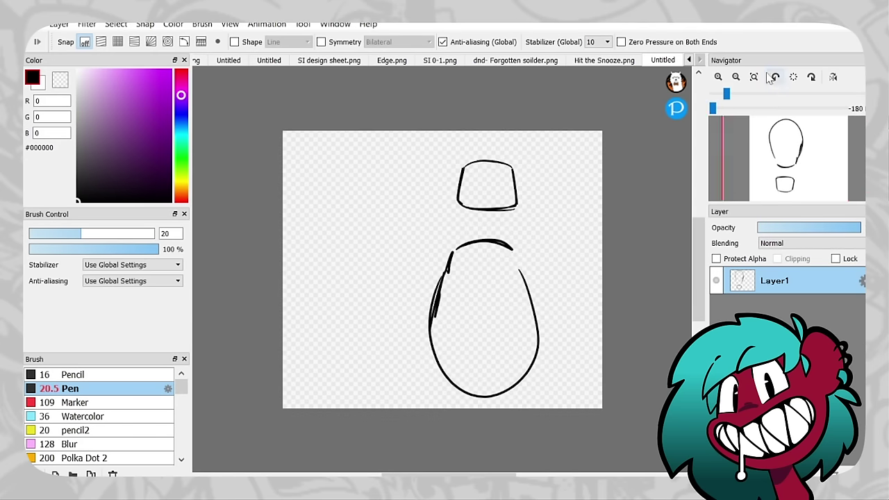
drag(513, 250, 518, 258)
key(ctrl+z)
key(ctrl+r)
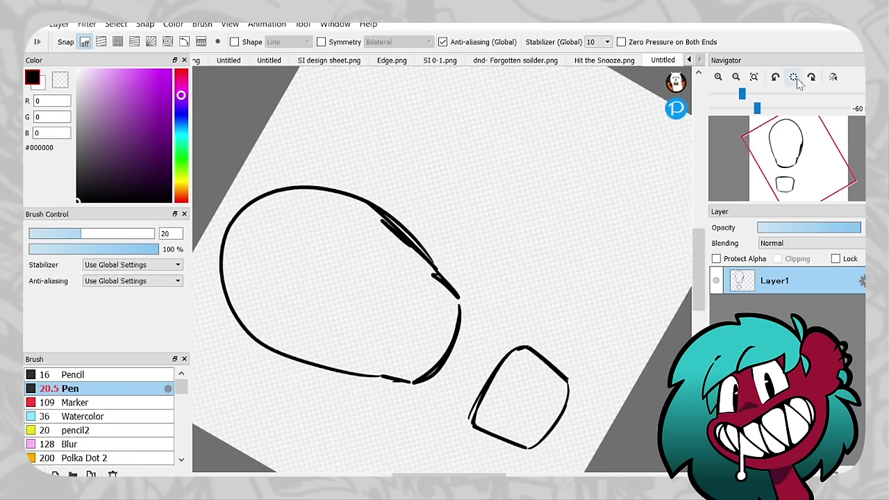
drag(309, 246, 325, 301)
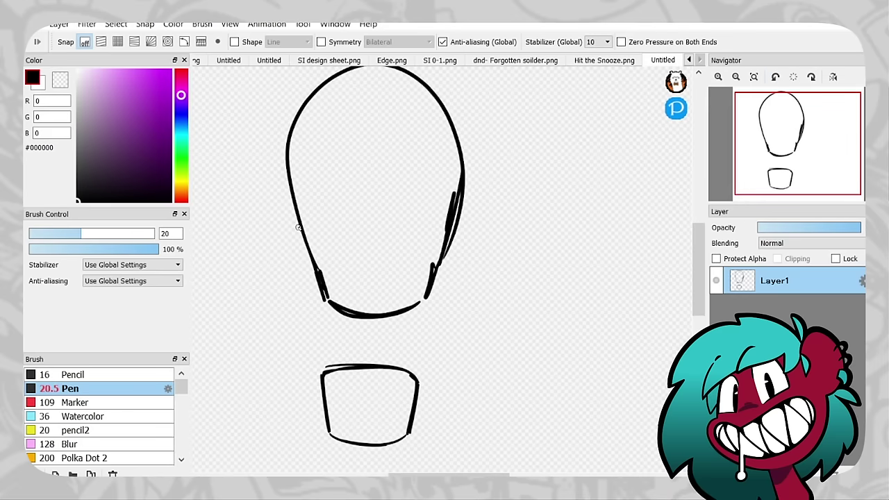
Move the whole drawing slightly left and down on the canvas with Transform
scroll(298, 227, down, 2)
key(ctrl+t)
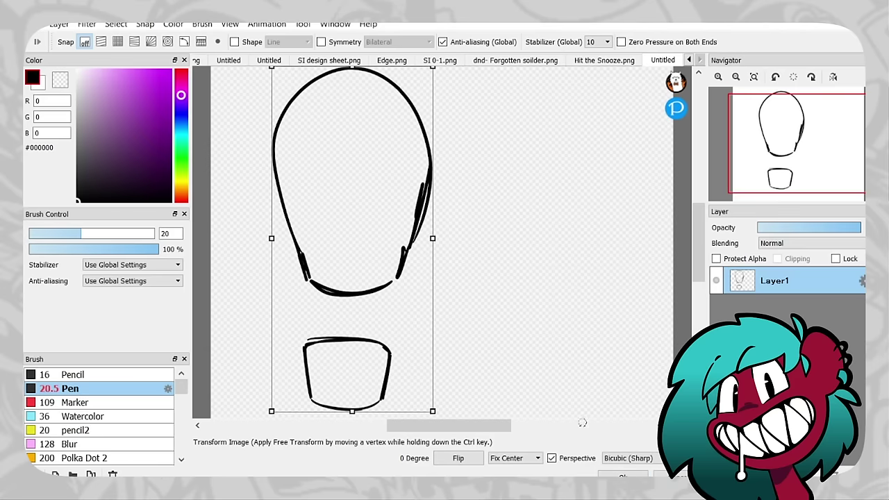
click(611, 475)
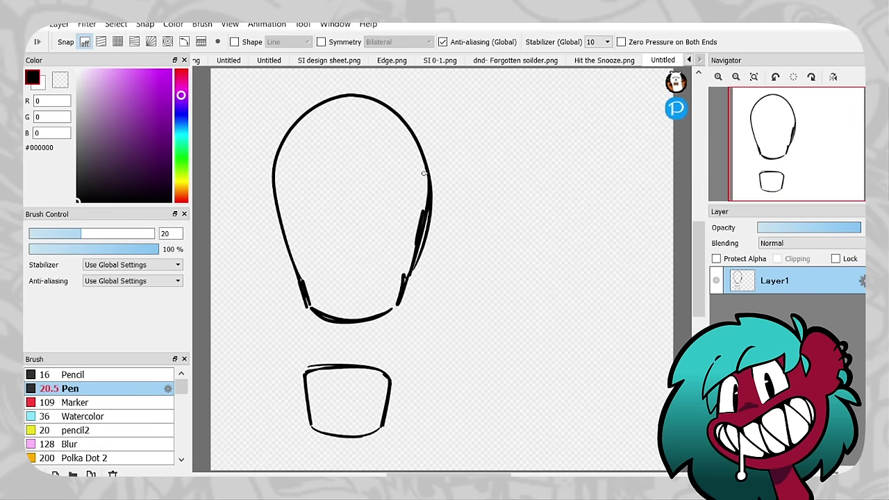
Rework the egg outline's lower curve into a flatter, thicker line
key(ctrl+alt+Left)
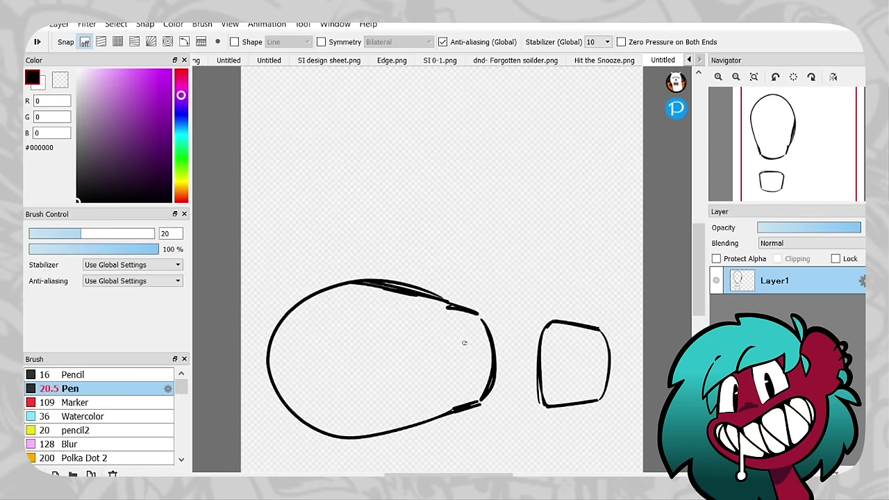
drag(482, 330, 481, 400)
key(e)
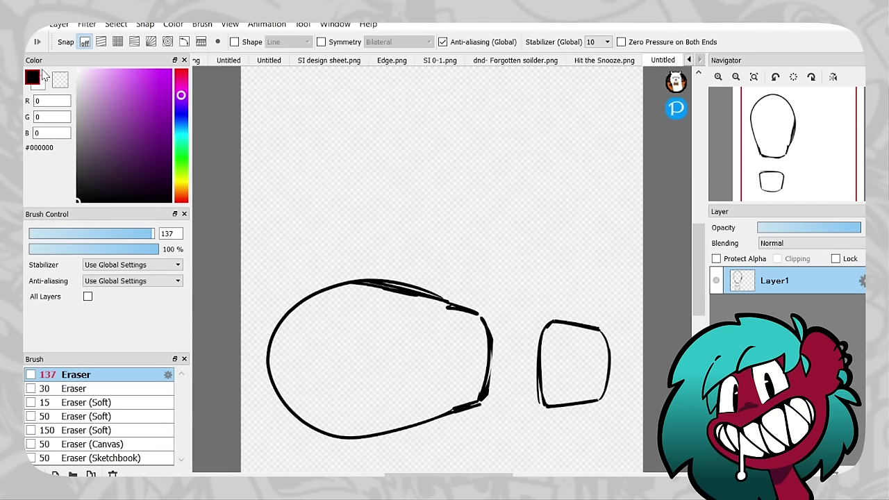
key(b)
mouse_move(755, 82)
click(793, 76)
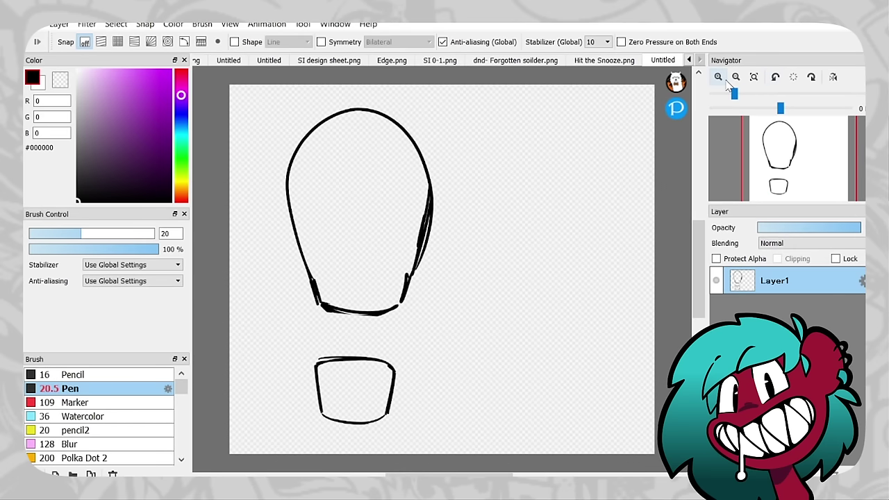
click(736, 76)
click(718, 77)
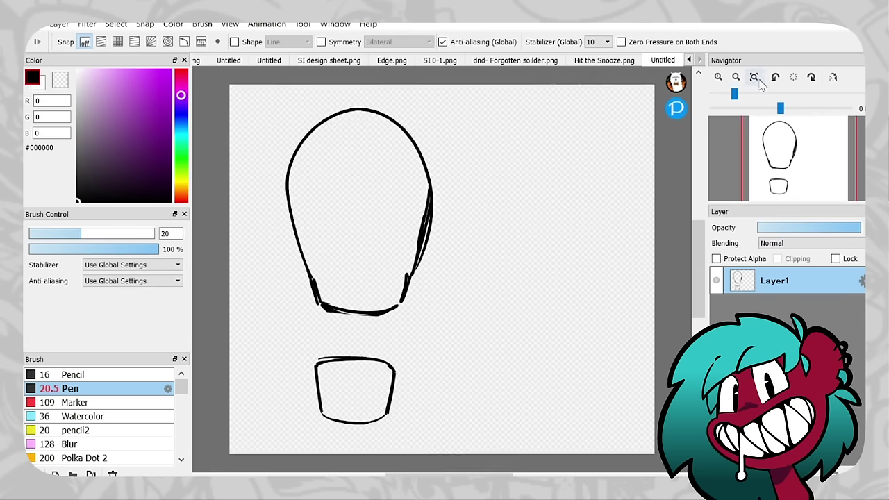
Enlarge the whole drawing with Transform so the trapezoid and the egg's lower end fill the canvas
key(ctrl+t)
scroll(426, 317, up, 1)
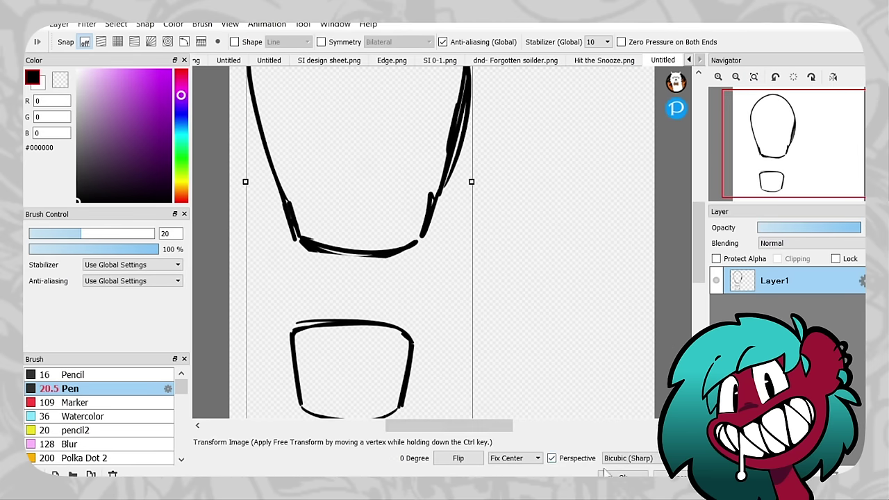
click(738, 77)
drag(454, 302, 498, 296)
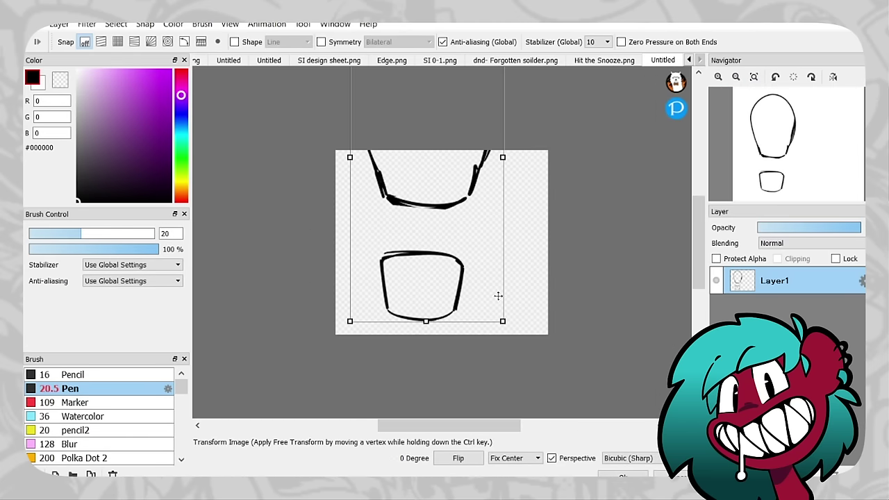
drag(506, 344, 540, 342)
key(Return)
click(718, 76)
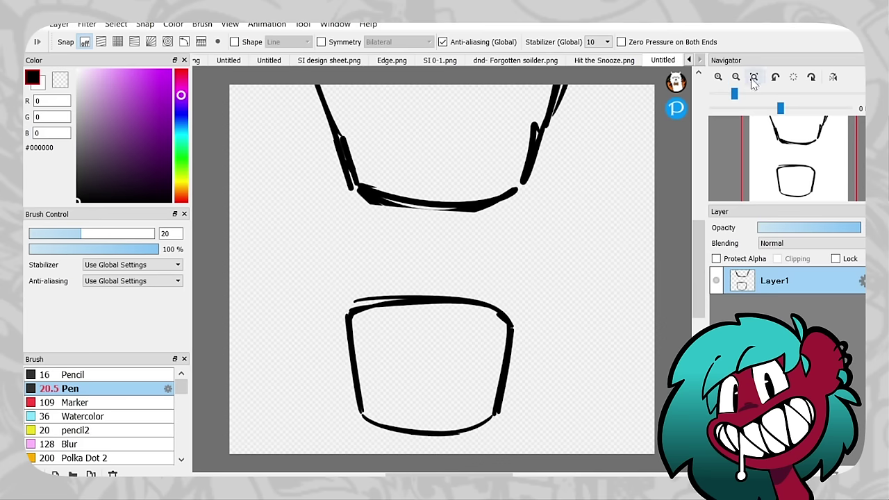
Reduce the Pen size to 18 and retouch the curved lower edge of the upper outline
click(775, 76)
click(75, 236)
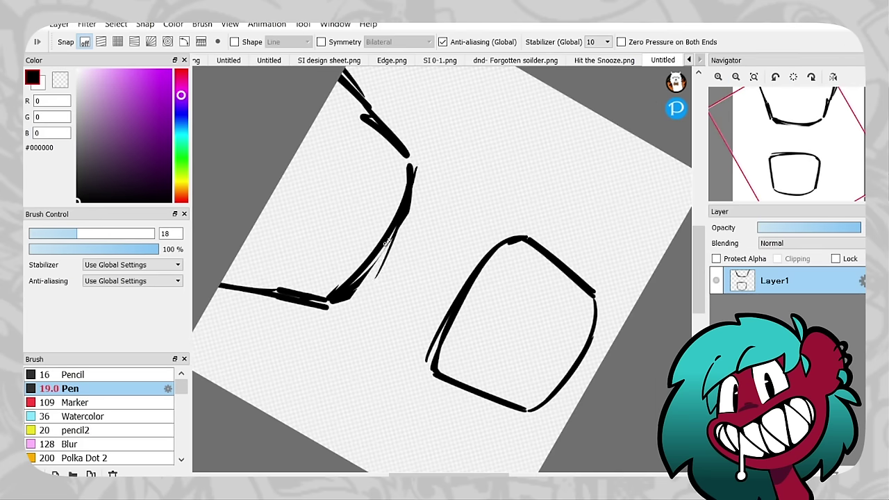
click(793, 76)
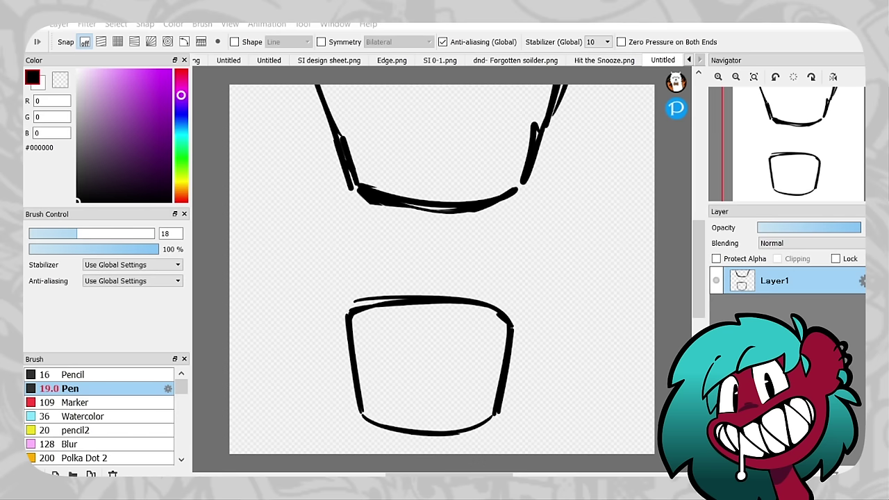
Erase the lower end of the upper outline and redraw its bottom edge higher, joined to both sides
key(e)
key(ctrl+minus)
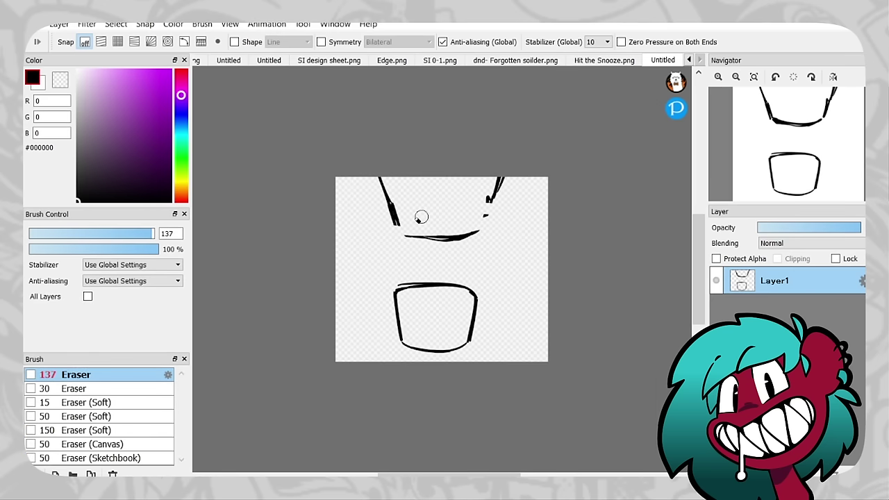
key(b)
drag(389, 201, 489, 203)
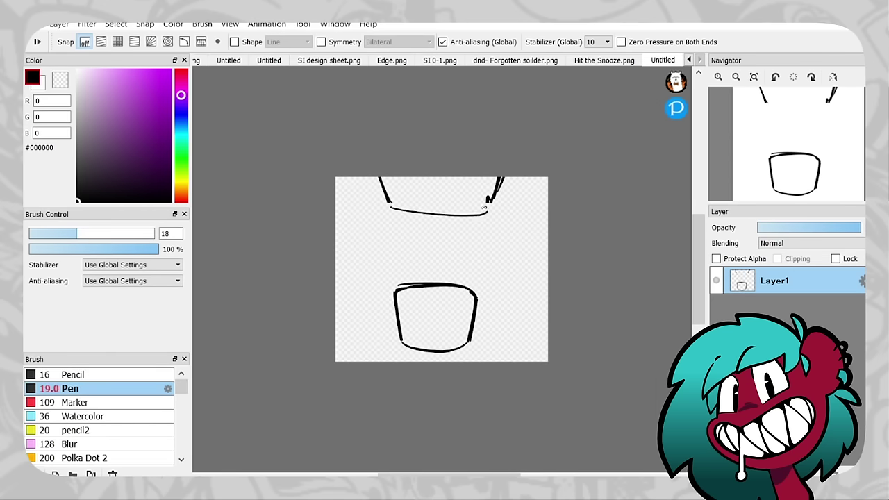
key(ctrl+z)
mouse_move(389, 203)
mouse_down()
mouse_move(488, 200)
mouse_move(383, 200)
mouse_up()
Shift the upper outline up and shrink it slightly using a rectangular selection and Transform, and clear the selection
key(m)
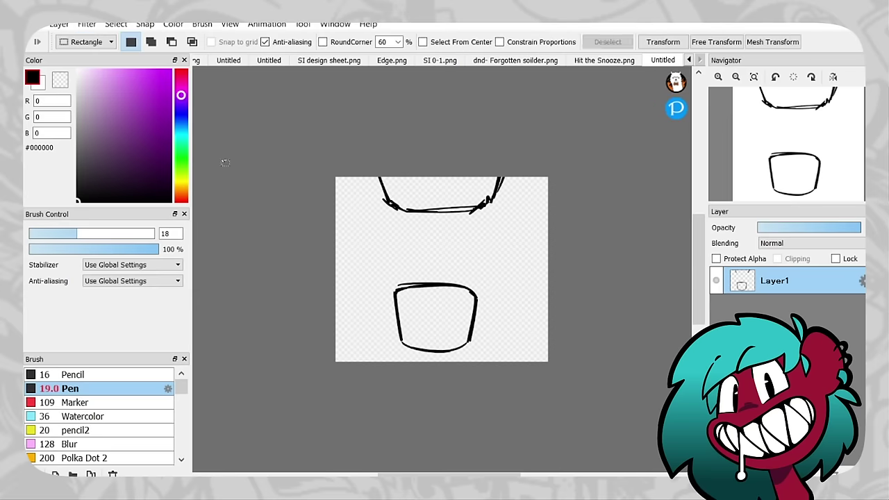
drag(332, 173, 552, 240)
key(ctrl+t)
key(Return)
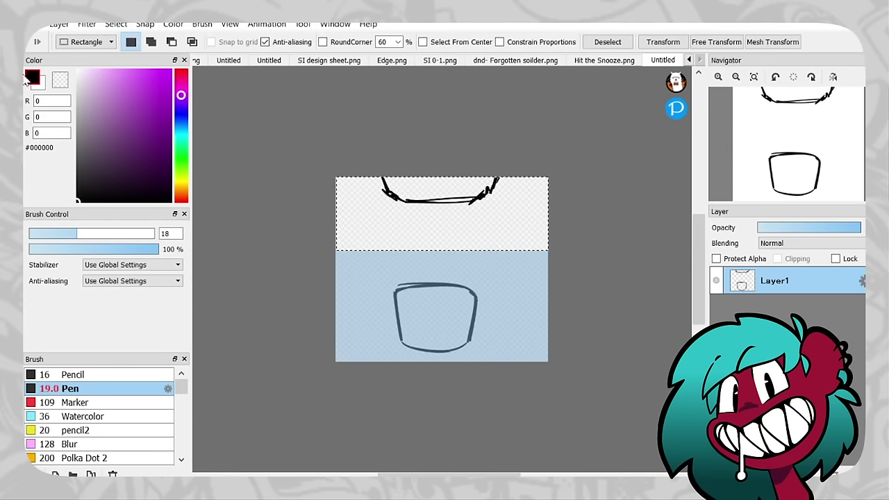
key(b)
key(m)
key(ctrl+d)
key(b)
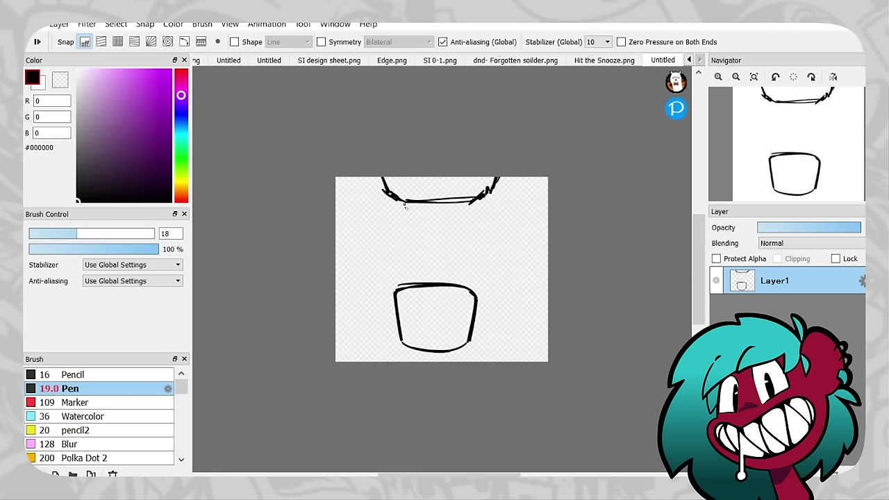
Sketch a small curved-bottom shape with angled sides and a vertical centre line beneath the upper outline
drag(401, 192, 409, 213)
mouse_move(472, 193)
mouse_down()
mouse_move(467, 208)
mouse_move(432, 202)
mouse_move(434, 219)
mouse_up()
key(ctrl+z)
click(775, 76)
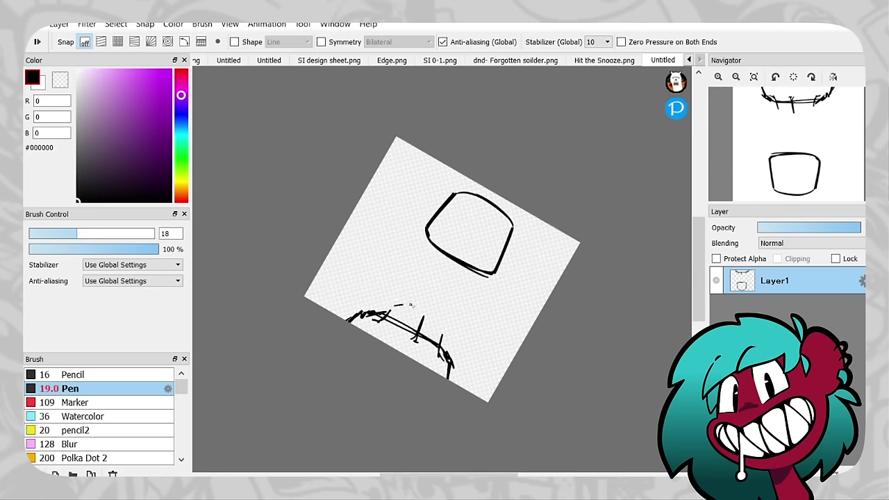
drag(396, 306, 440, 325)
click(793, 76)
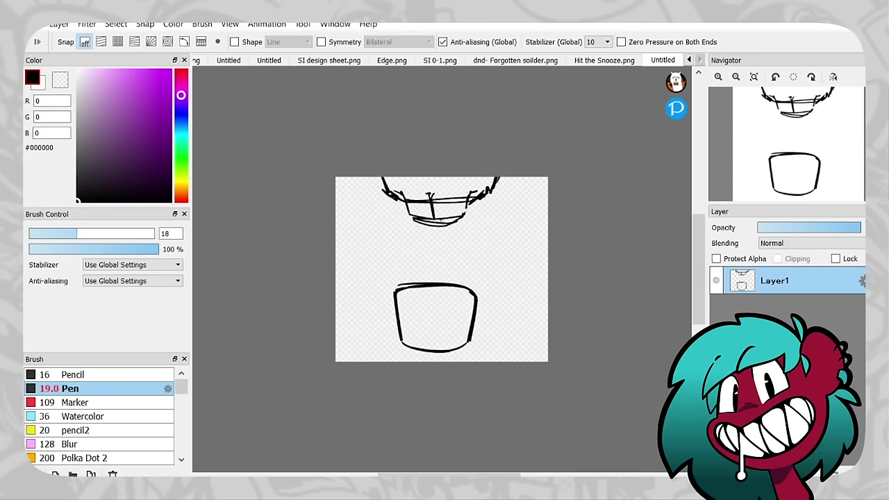
Draw the outer ropes from both sides of the upper outline down to the top corners of the basket, doubling the left one
drag(493, 178, 490, 194)
drag(379, 178, 394, 249)
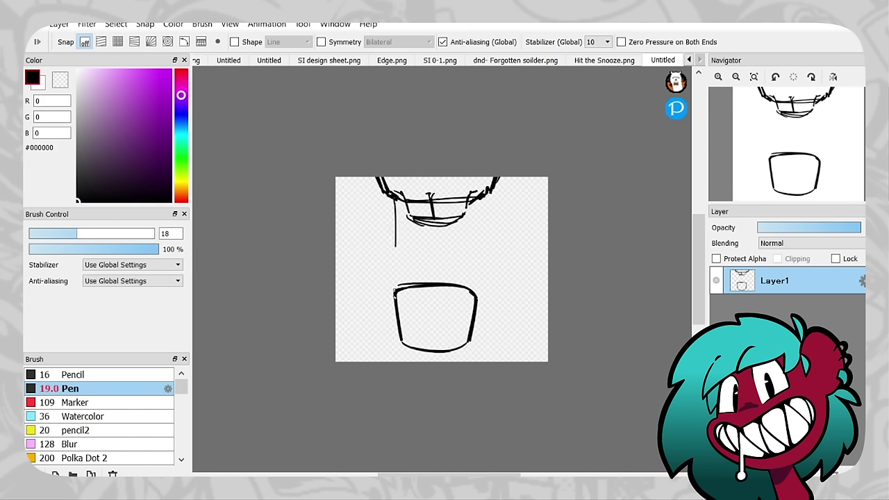
drag(398, 199, 397, 290)
mouse_move(487, 193)
mouse_down()
mouse_move(475, 292)
mouse_move(482, 212)
mouse_up()
key(ctrl+z)
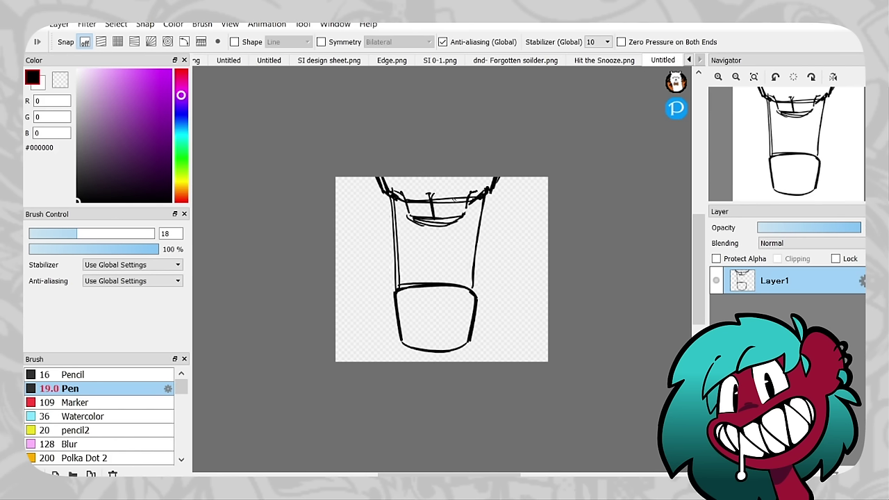
Draw two doubled inner ropes from the upper outline's lower edge down into the basket opening
mouse_move(453, 185)
mouse_down()
mouse_move(441, 301)
mouse_move(443, 285)
mouse_up()
key(ctrl+z)
drag(409, 190, 417, 303)
key(ctrl+z)
key(ctrl+z)
key(ctrl+z)
drag(412, 208, 419, 308)
key(ctrl+z)
drag(415, 208, 423, 310)
Draw a curved front edge inside the basket's top so that the opening reads as an ellipse
click(775, 77)
click(775, 77)
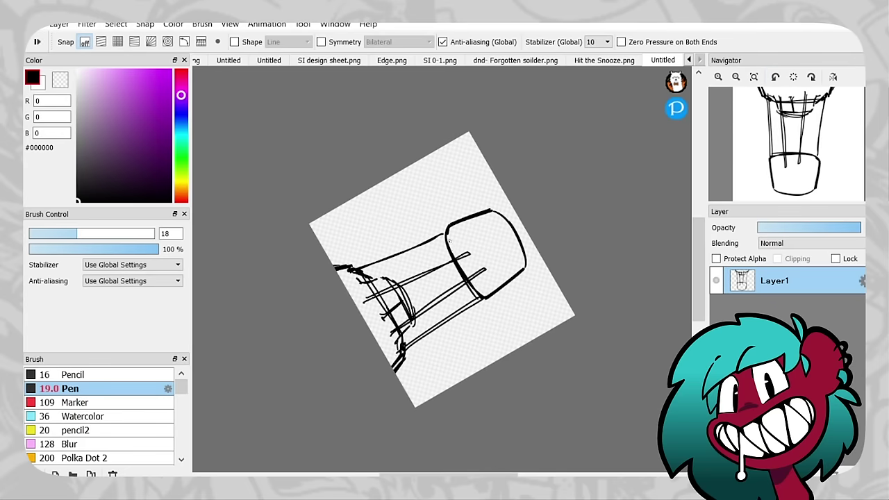
drag(448, 236, 486, 298)
key(ctrl+z)
drag(448, 236, 486, 298)
key(ctrl+z)
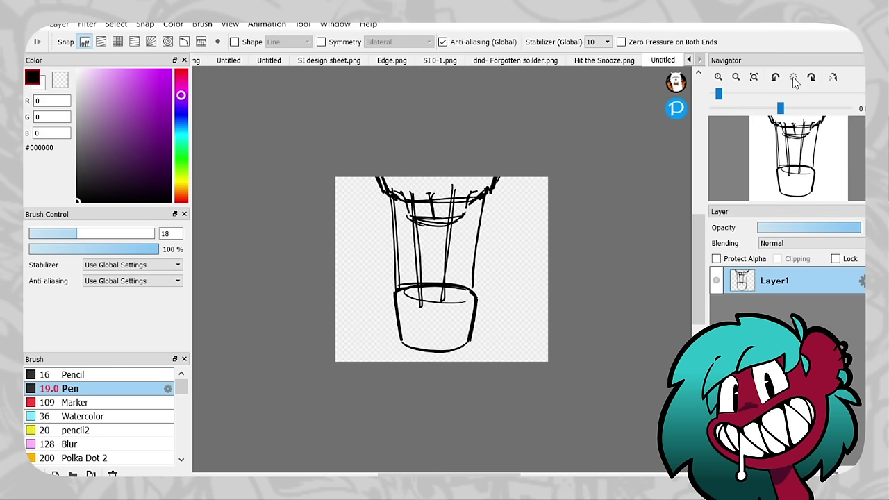
key(ctrl+0)
drag(420, 288, 441, 297)
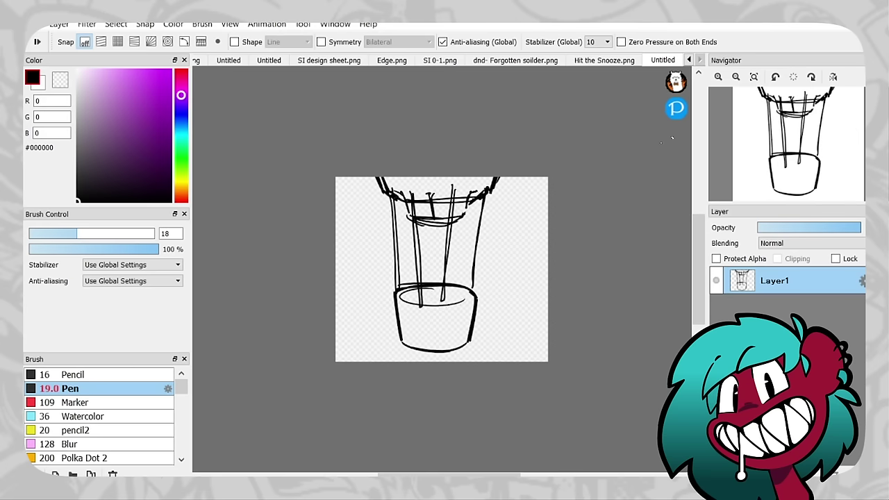
Draw a rounded rim band around the top of the basket, slightly wider than its sides
scroll(441, 297, up, 3)
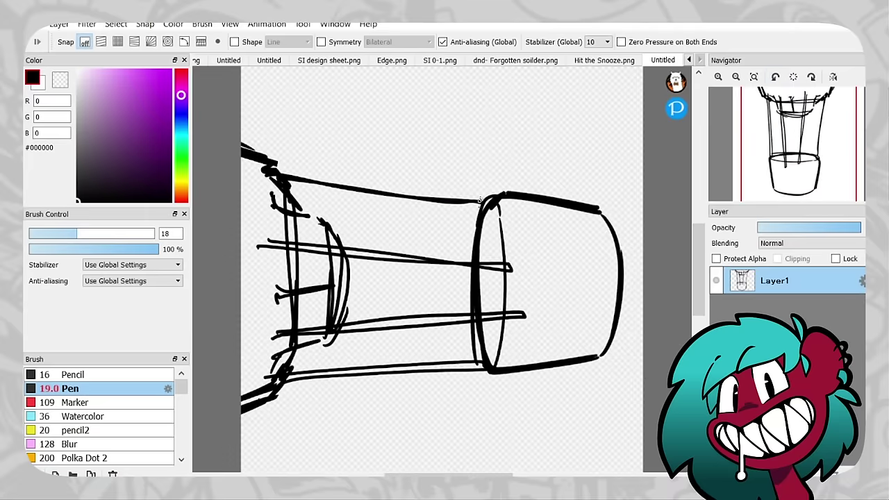
mouse_move(480, 203)
mouse_down()
mouse_move(518, 196)
mouse_move(523, 231)
mouse_move(520, 337)
mouse_move(496, 381)
mouse_move(481, 370)
mouse_move(503, 385)
mouse_move(481, 361)
mouse_move(512, 376)
mouse_move(508, 382)
mouse_move(518, 363)
mouse_move(504, 383)
mouse_move(510, 380)
mouse_move(478, 361)
mouse_move(515, 369)
mouse_move(486, 383)
mouse_up()
key(ctrl+z)
key(ctrl+z)
key(ctrl+alt+0)
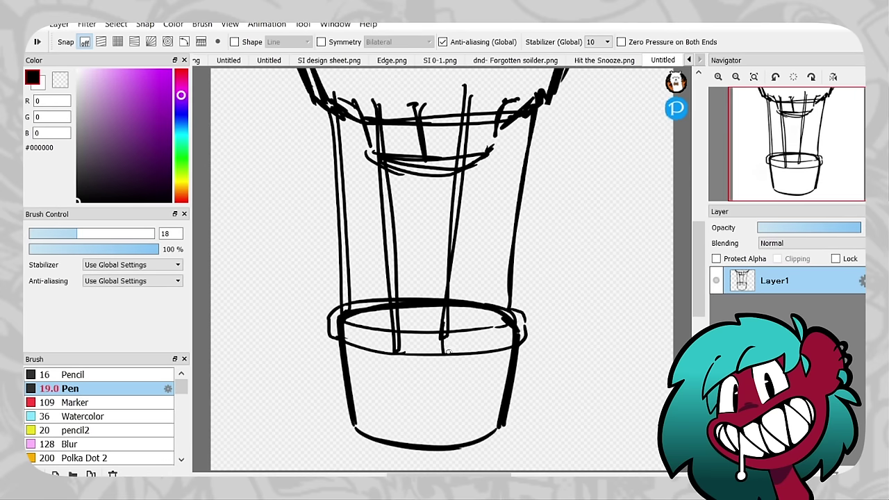
Extend the inner ropes down across the rim band to its lower edge and close off their ends
mouse_move(447, 331)
mouse_down()
mouse_move(449, 354)
mouse_move(521, 242)
mouse_up()
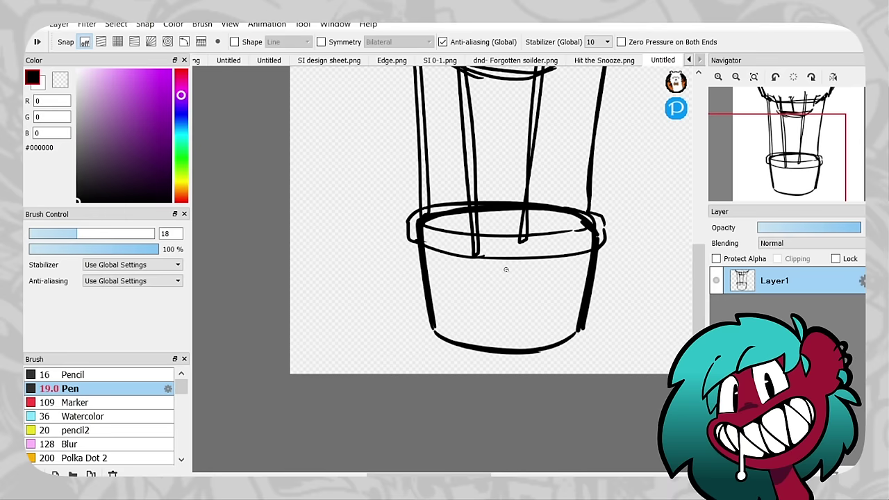
drag(506, 269, 426, 366)
drag(444, 332, 445, 357)
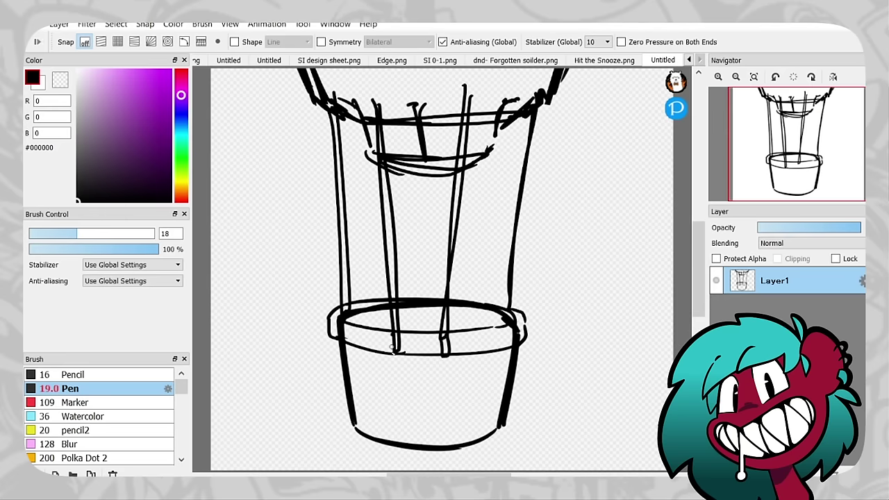
Draw an elliptical top opening on the small curved shape under the balloon and add a second short vertical line on it
key(ctrl+plus)
key(ctrl+Left)
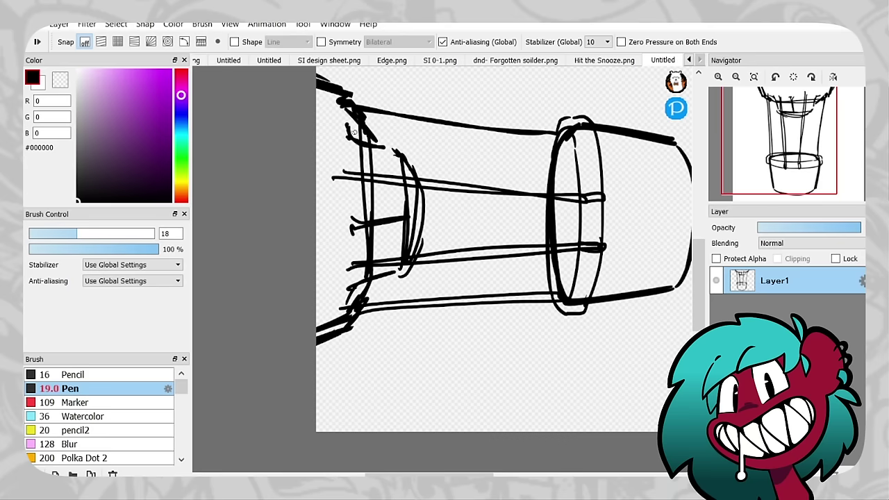
mouse_move(358, 139)
mouse_down()
mouse_move(370, 187)
mouse_move(346, 267)
mouse_up()
key(ctrl+z)
click(794, 76)
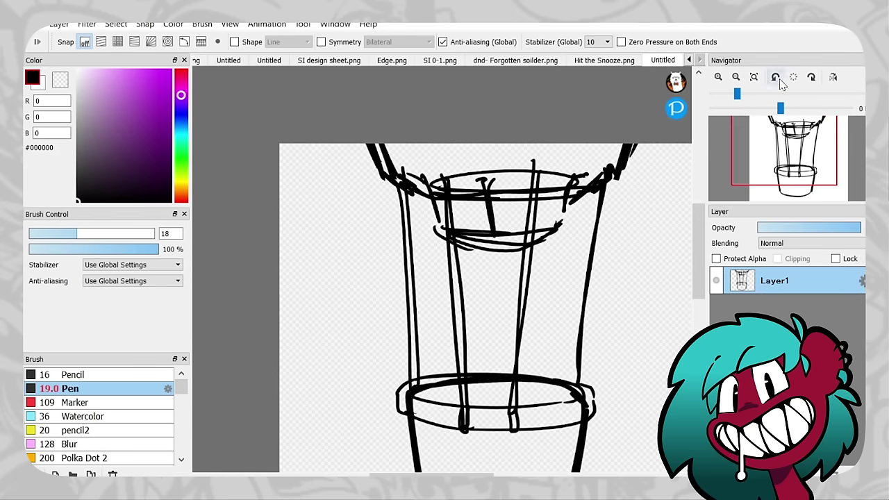
mouse_move(517, 203)
mouse_down()
mouse_move(516, 232)
mouse_move(513, 208)
mouse_move(484, 202)
mouse_up()
scroll(544, 210, down, 3)
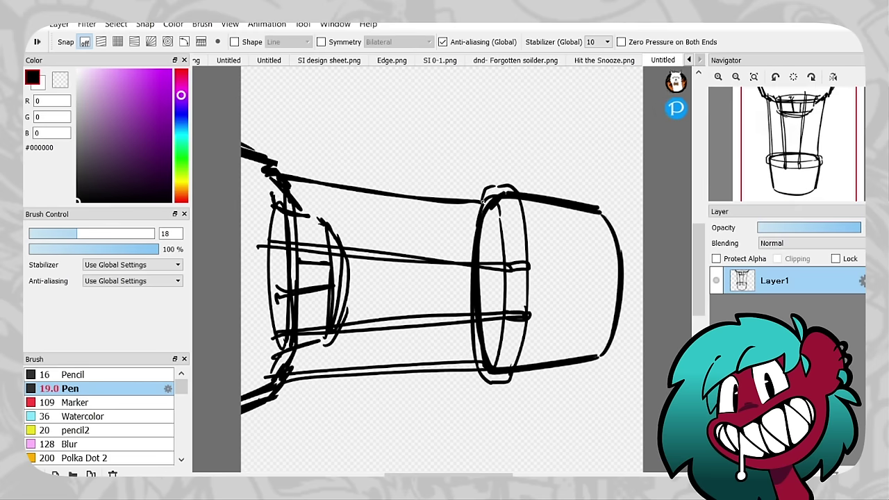
Draw oval sandbags hanging on short cords below the basket rim, a pair on each front side and one at each outer edge
click(793, 76)
mouse_move(362, 347)
mouse_down()
mouse_move(379, 407)
mouse_move(373, 369)
mouse_move(394, 413)
mouse_move(380, 376)
mouse_up()
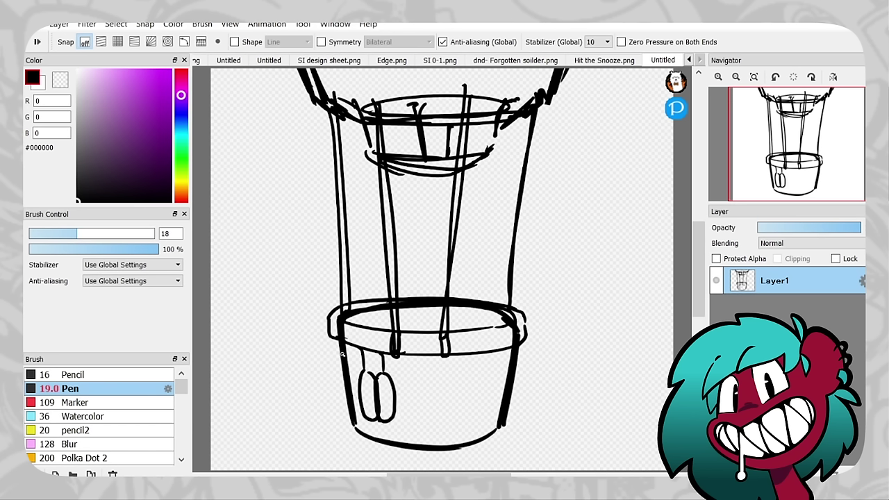
drag(342, 355, 344, 406)
key(ctrl+z)
drag(343, 352, 345, 359)
mouse_move(468, 355)
mouse_down()
mouse_move(460, 407)
mouse_move(479, 367)
mouse_move(487, 411)
mouse_move(473, 378)
mouse_move(519, 375)
mouse_move(512, 404)
mouse_up()
key(ctrl+z)
key(ctrl+z)
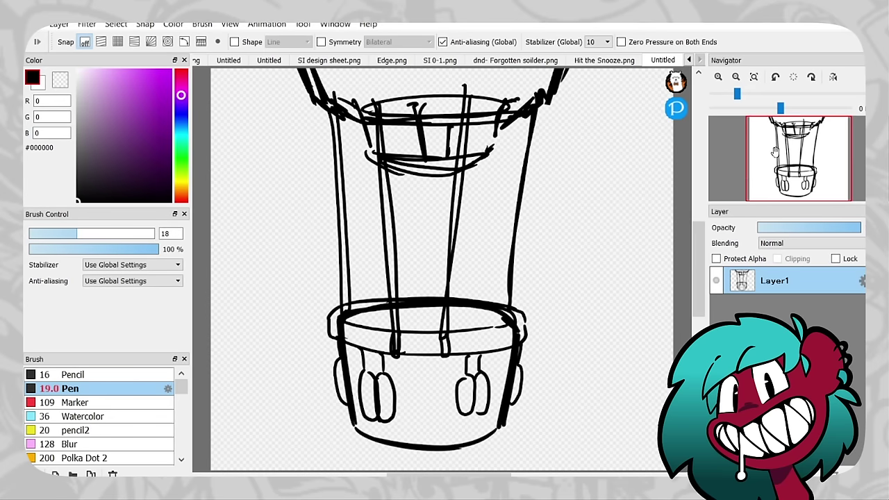
Draw a curved line across the lower part of the basket, parallel to its bottom edge
scroll(518, 359, down, 3)
mouse_move(518, 358)
mouse_down()
mouse_move(400, 220)
mouse_move(458, 320)
mouse_up()
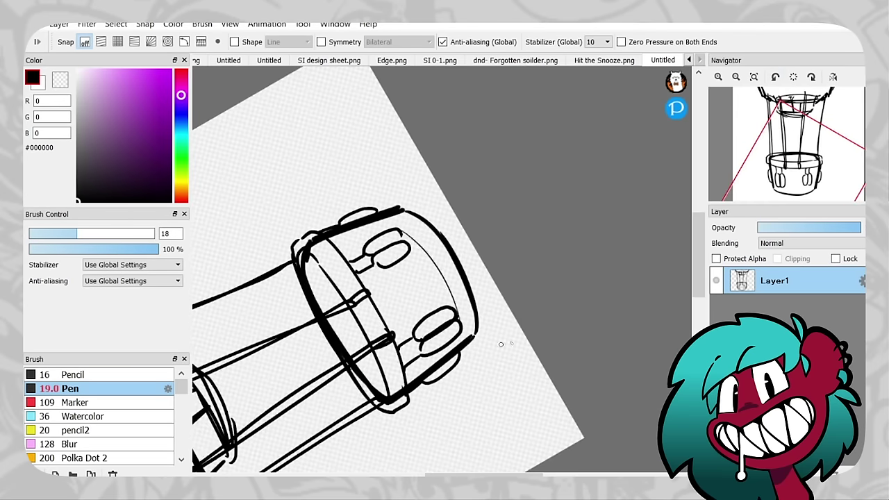
key(ctrl+z)
drag(397, 216, 460, 321)
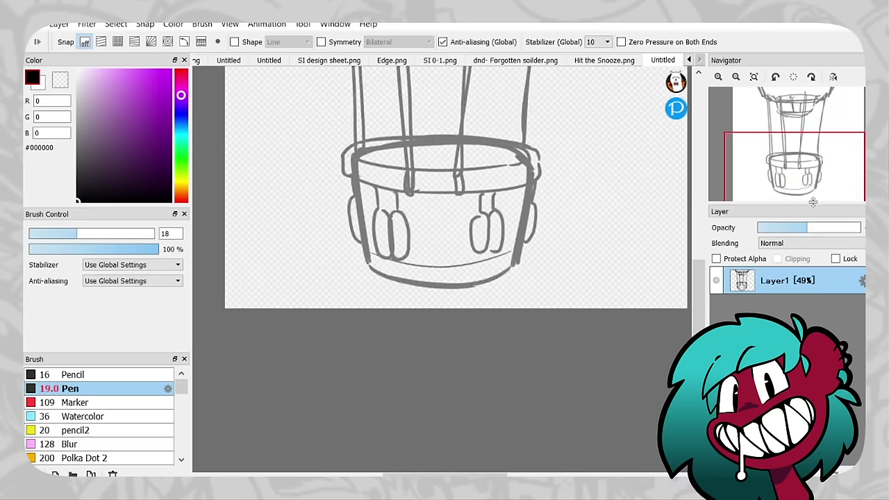
Fade the balloon sketch layer to 49% opacity and add a new layer above it
scroll(434, 285, up, 2)
key(ctrl+shift+n)
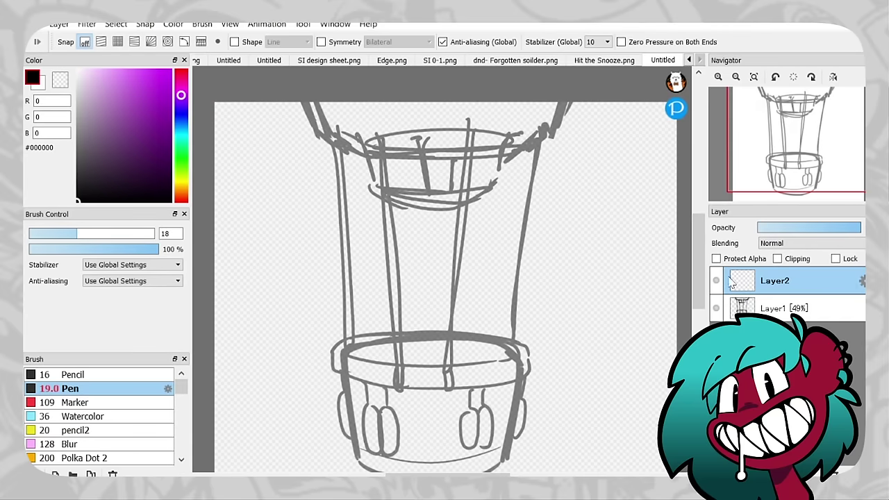
scroll(464, 204, up, 1)
Draw a circle for a character's head above the right half of the basket, between the ropes
mouse_move(507, 226)
mouse_down()
mouse_move(511, 205)
mouse_move(552, 225)
mouse_up()
key(ctrl+z)
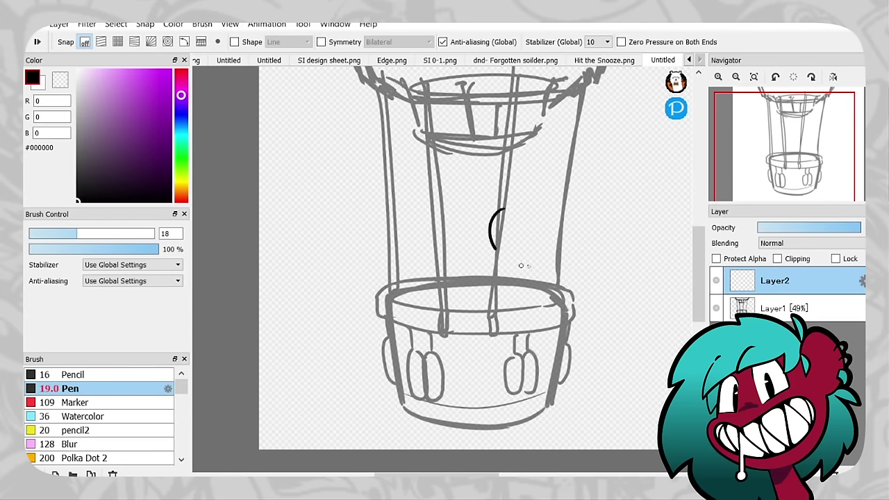
mouse_move(528, 257)
mouse_down()
mouse_move(522, 203)
mouse_move(545, 215)
mouse_move(537, 254)
mouse_up()
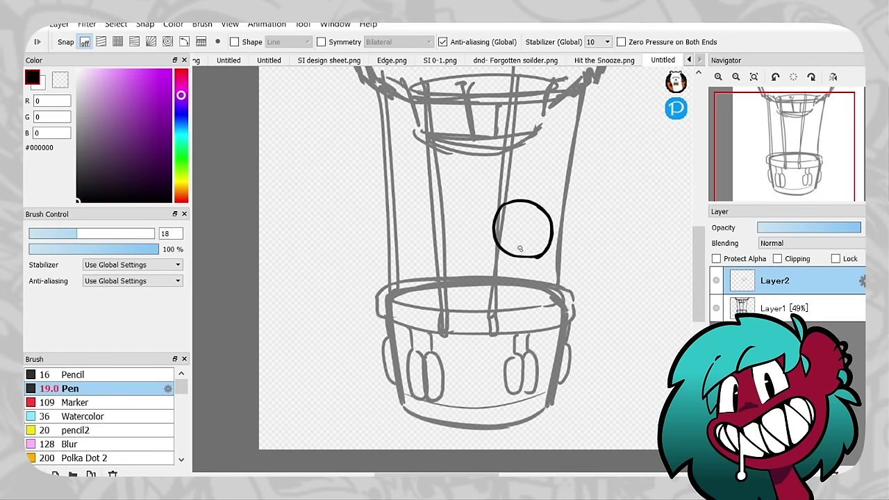
Draw a curved jaw below the head circle, joined to both of its lower sides
scroll(520, 248, up, 3)
mouse_move(311, 138)
mouse_down()
mouse_move(412, 258)
mouse_move(439, 235)
mouse_move(454, 262)
mouse_move(532, 285)
mouse_move(498, 254)
mouse_up()
key(ctrl+z)
mouse_move(478, 292)
mouse_down()
mouse_move(460, 259)
mouse_move(529, 279)
mouse_move(518, 287)
mouse_move(480, 279)
mouse_move(519, 283)
mouse_up()
key(ctrl+z)
key(ctrl+z)
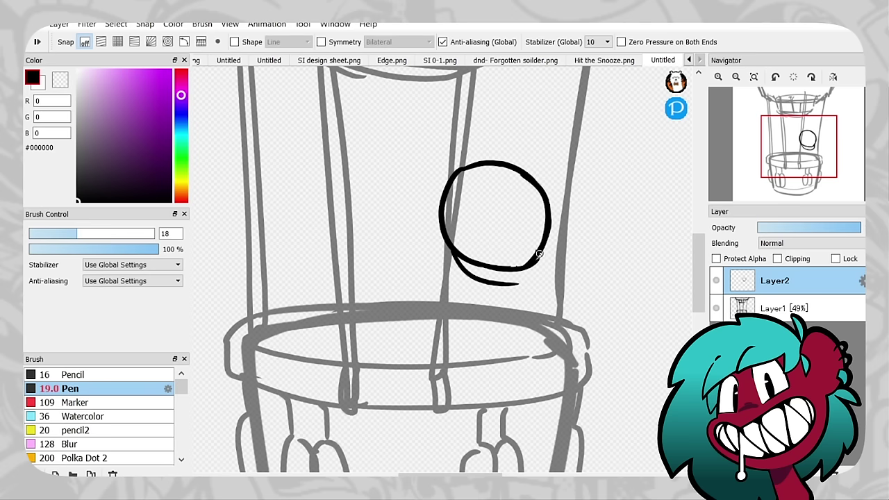
mouse_move(539, 254)
mouse_down()
mouse_move(517, 284)
mouse_move(521, 198)
mouse_move(538, 279)
mouse_up()
key(ctrl+z)
key(ctrl+z)
drag(548, 236, 539, 276)
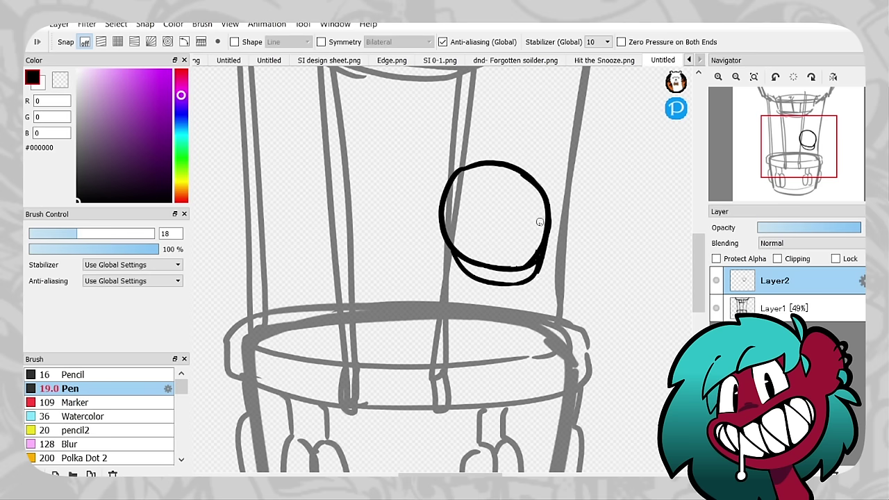
Add two near-vertical guidelines on the right half of the face and a curved horizontal guideline across it
mouse_move(519, 174)
mouse_down()
mouse_move(504, 290)
mouse_move(511, 280)
mouse_up()
click(811, 76)
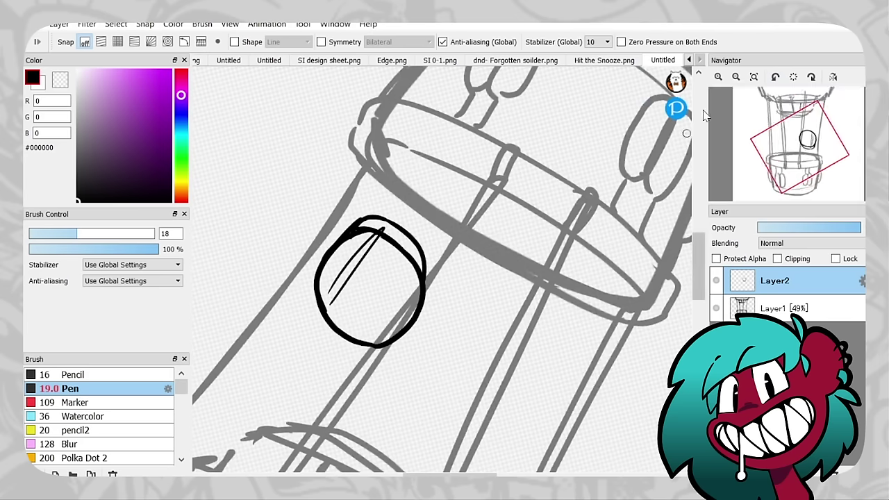
click(793, 77)
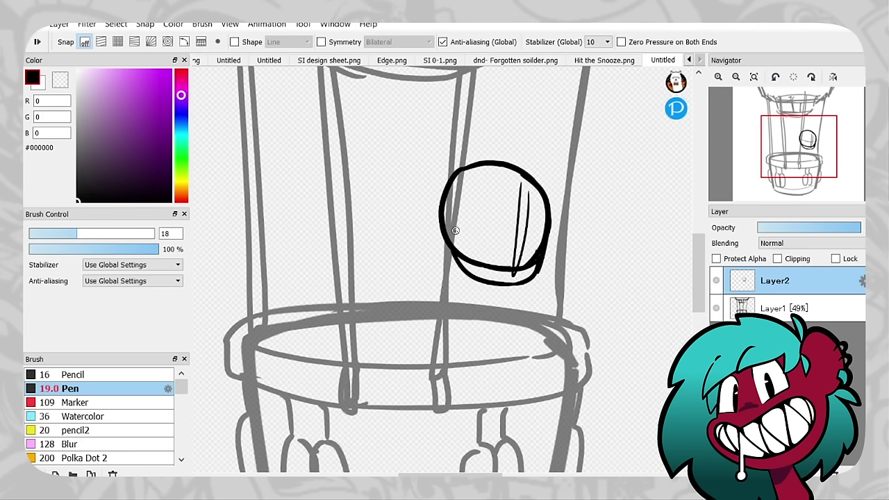
drag(443, 229, 541, 243)
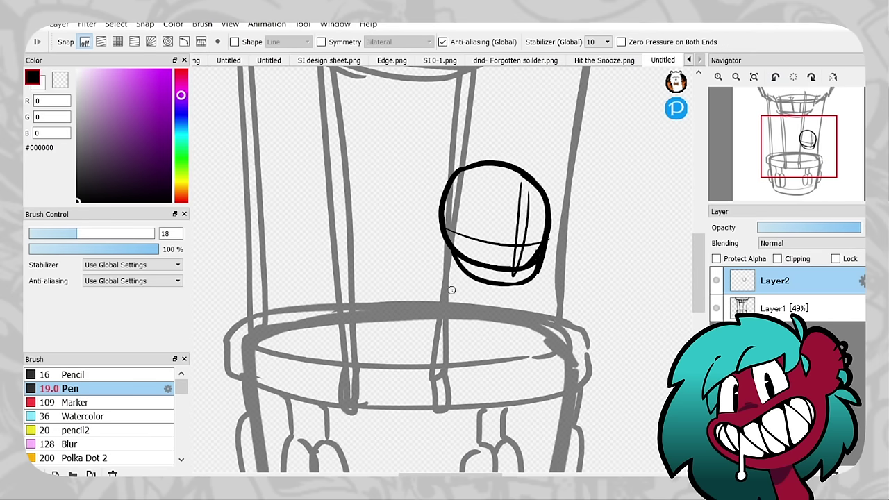
mouse_move(448, 258)
mouse_down()
mouse_move(479, 282)
mouse_move(471, 307)
mouse_up()
key(ctrl+z)
key(ctrl+z)
Erase the circle's lower arc inside the jaw with the transparent colour, and return to black
key(x)
mouse_move(453, 242)
mouse_down()
mouse_move(476, 267)
mouse_move(522, 273)
mouse_move(536, 247)
mouse_up()
key(x)
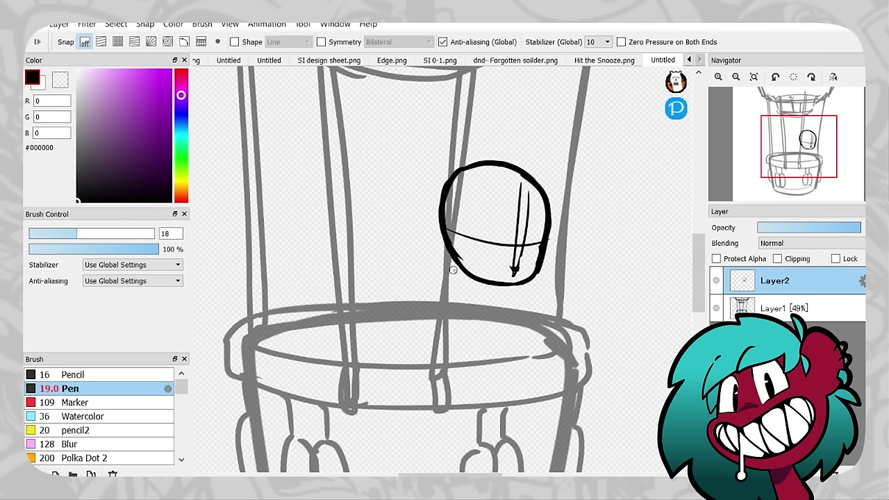
Draw the character's back line and a short neck line down from the head, and an oval hand over the basket rim
mouse_move(455, 256)
mouse_down()
mouse_move(450, 297)
mouse_move(476, 301)
mouse_move(455, 285)
mouse_move(433, 337)
mouse_move(491, 388)
mouse_up()
key(ctrl+z)
key(ctrl+z)
key(ctrl+z)
key(ctrl+z)
mouse_move(492, 355)
mouse_down()
mouse_move(468, 384)
mouse_move(461, 317)
mouse_move(461, 329)
mouse_move(472, 312)
mouse_move(451, 327)
mouse_move(472, 323)
mouse_move(457, 309)
mouse_move(474, 325)
mouse_move(458, 351)
mouse_up()
key(ctrl+z)
key(ctrl+z)
key(ctrl+z)
key(ctrl+z)
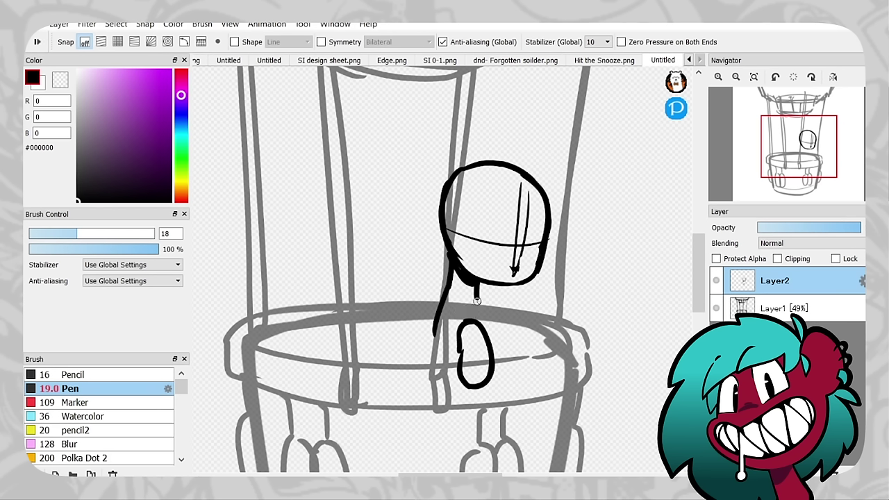
Draw the chest line from the neck into a bent, rounded arm shape to the right of the oval
key(ctrl+z)
drag(477, 304, 525, 355)
key(ctrl+z)
key(ctrl+z)
drag(477, 293, 525, 334)
key(ctrl+z)
mouse_move(486, 309)
mouse_down()
mouse_move(532, 367)
mouse_move(507, 361)
mouse_up()
key(ctrl+z)
mouse_move(517, 321)
mouse_down()
mouse_move(533, 368)
mouse_move(502, 360)
mouse_move(484, 327)
mouse_up()
key(ctrl+z)
key(ctrl+z)
drag(507, 366, 490, 334)
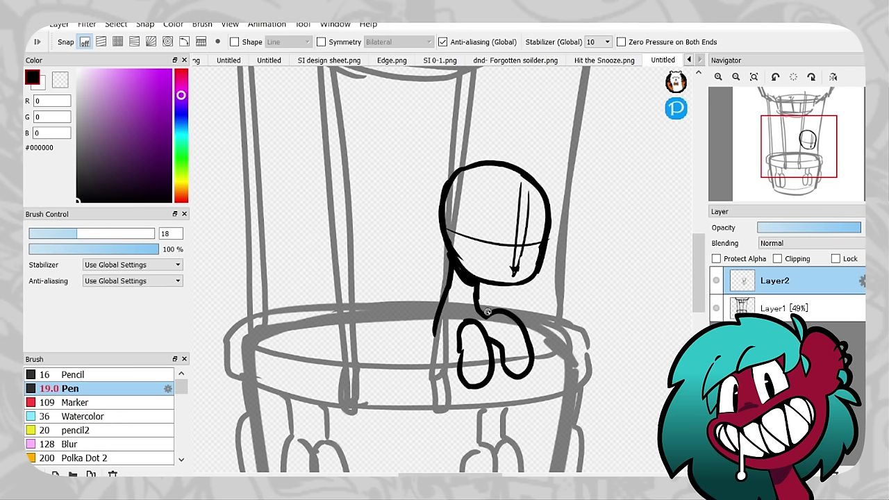
Add a small loop to the left of the oval, then thicken the jaw's lower edge and trim it with the transparent colour
key(ctrl+Left)
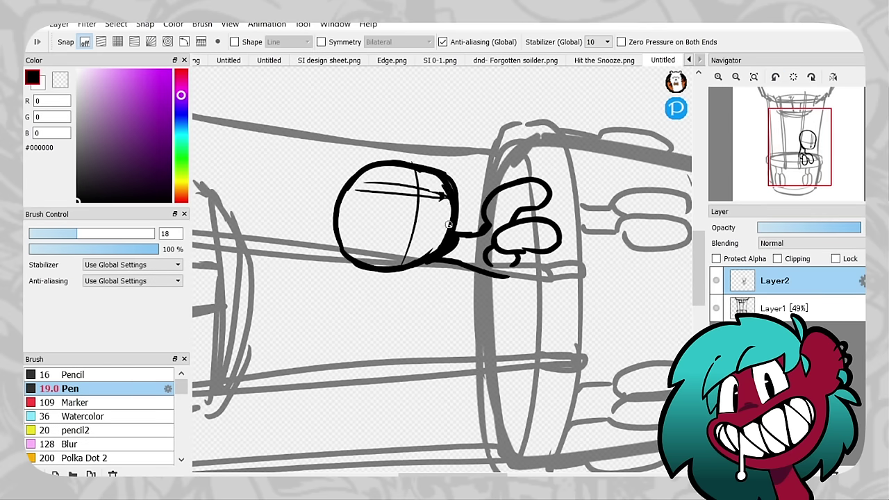
key(x)
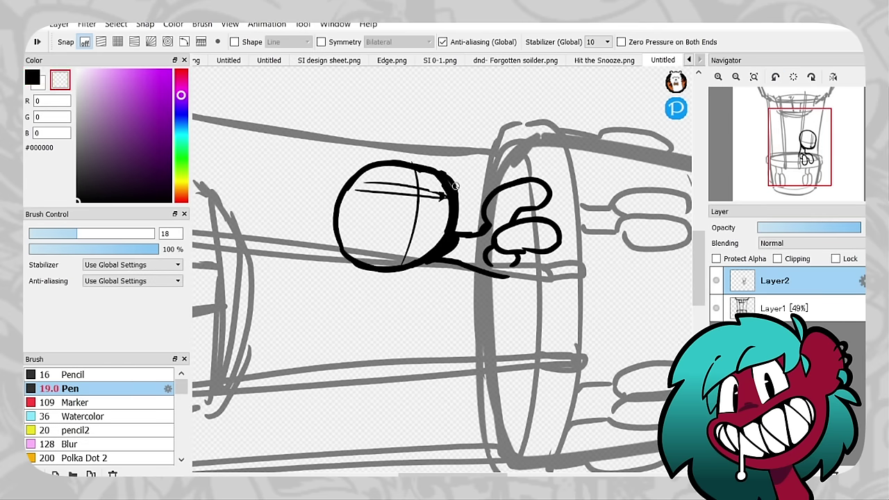
key(ctrl+Right)
Select the head with a rectangular selection and shrink it slightly using Transform
key(e)
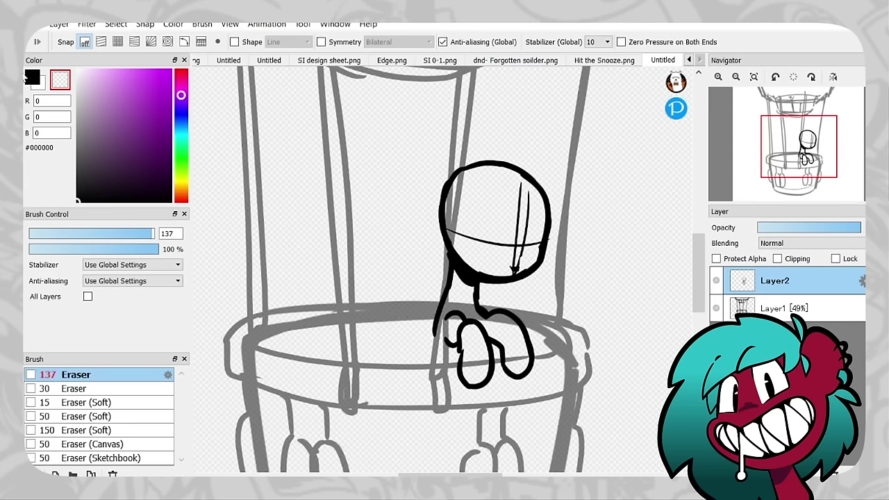
key(b)
key(m)
drag(426, 132, 562, 257)
key(ctrl+t)
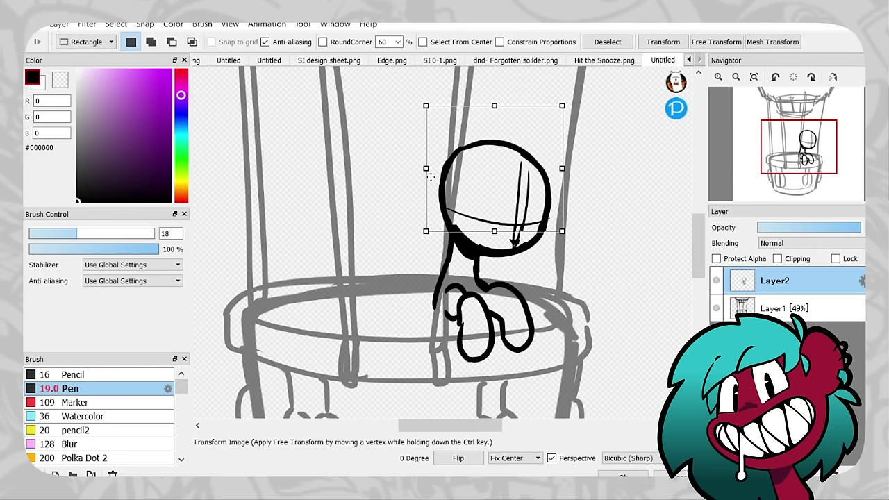
drag(430, 177, 437, 177)
key(Return)
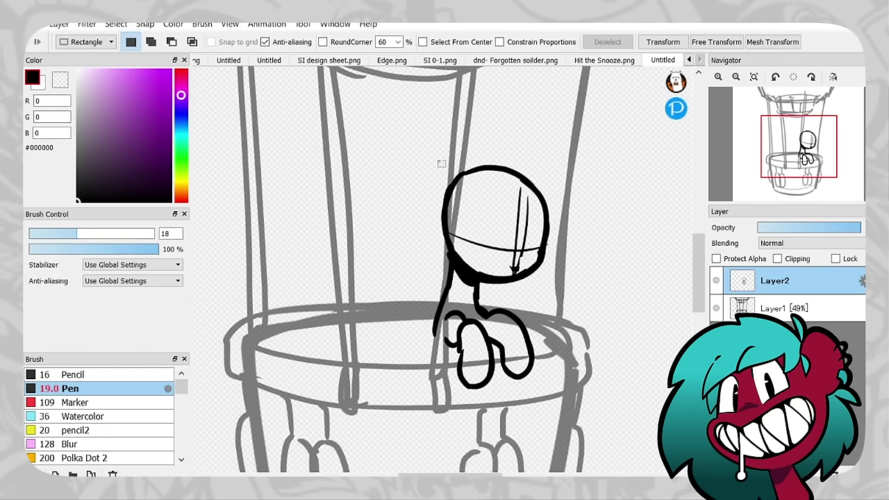
Reselect the head, shift it slightly to the left with Transform, and clear the selection
drag(421, 121, 558, 247)
key(ctrl+t)
key(Return)
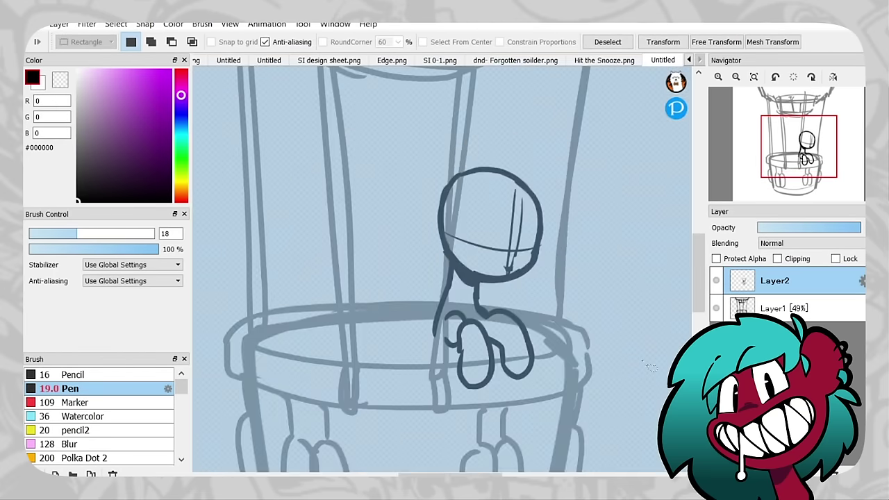
key(ctrl+d)
Erase part of the small loop beside the oval and extend the character's back line further down into the basket
key(e)
drag(463, 281, 446, 323)
key(b)
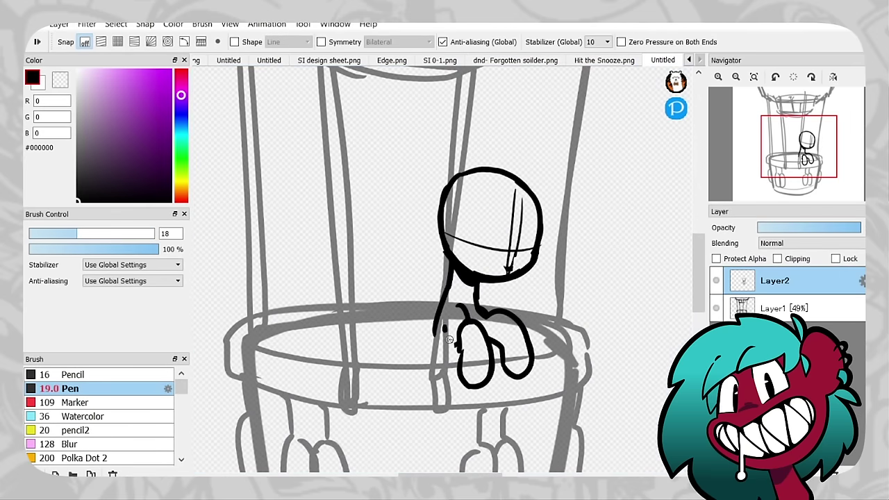
key(ctrl+z)
drag(426, 365, 439, 307)
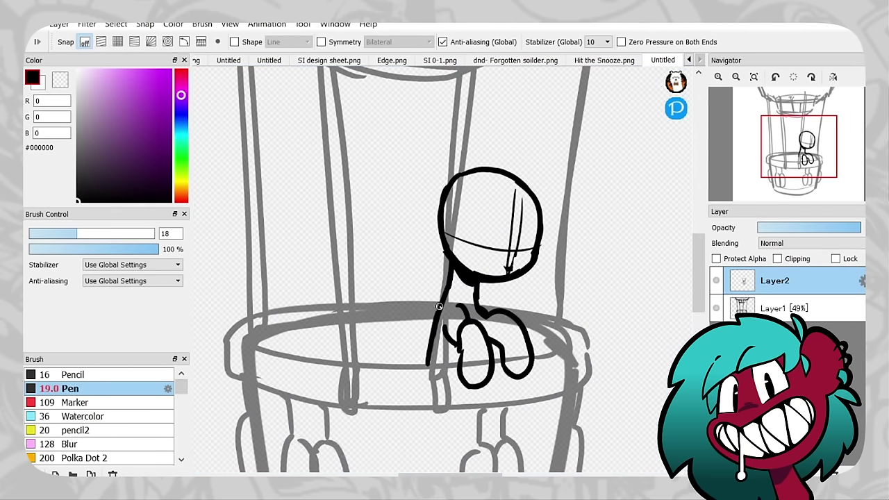
Erase the face guidelines inside the basket character's head and thin the neck joint with the transparent colour
key(End)
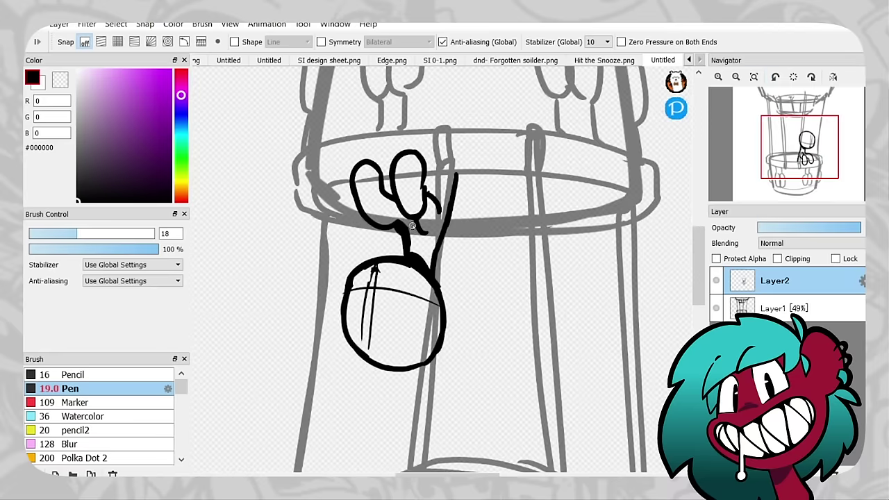
key(x)
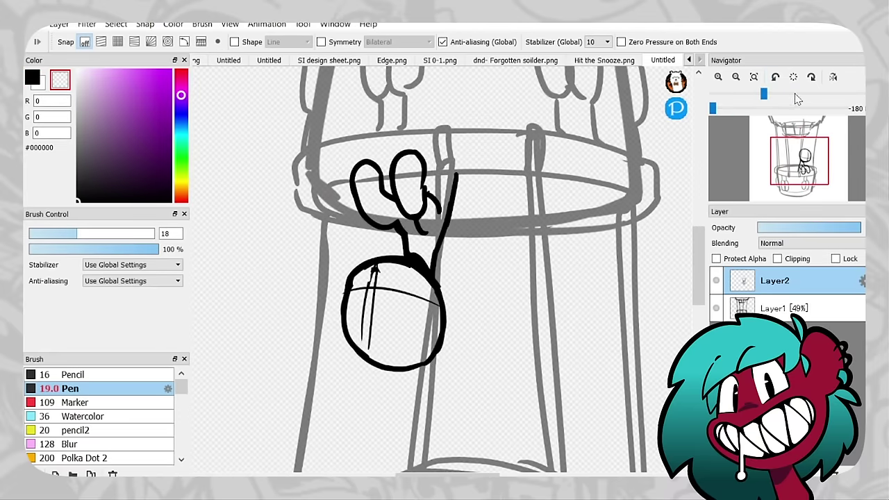
key(End)
mouse_move(453, 233)
mouse_down()
mouse_move(517, 264)
mouse_move(503, 225)
mouse_move(510, 205)
mouse_move(524, 227)
mouse_up()
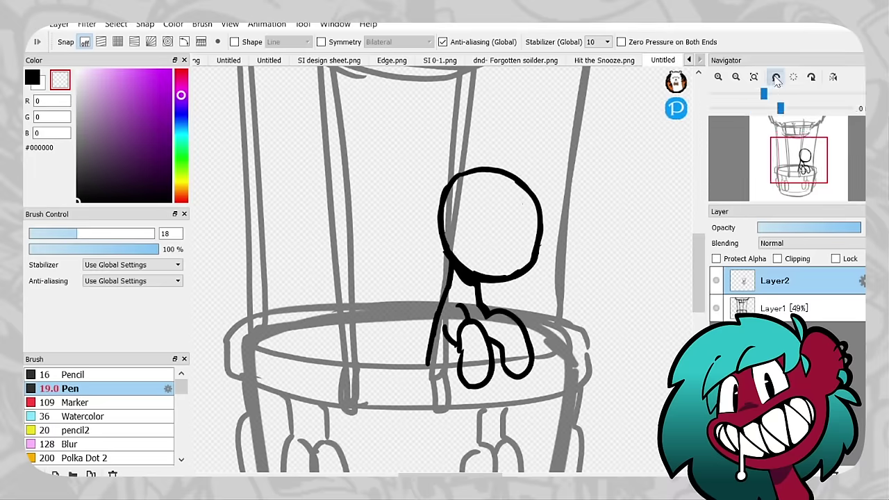
Thicken the lower jaw edge of the basket character's head with a black stroke
key(End)
key(End)
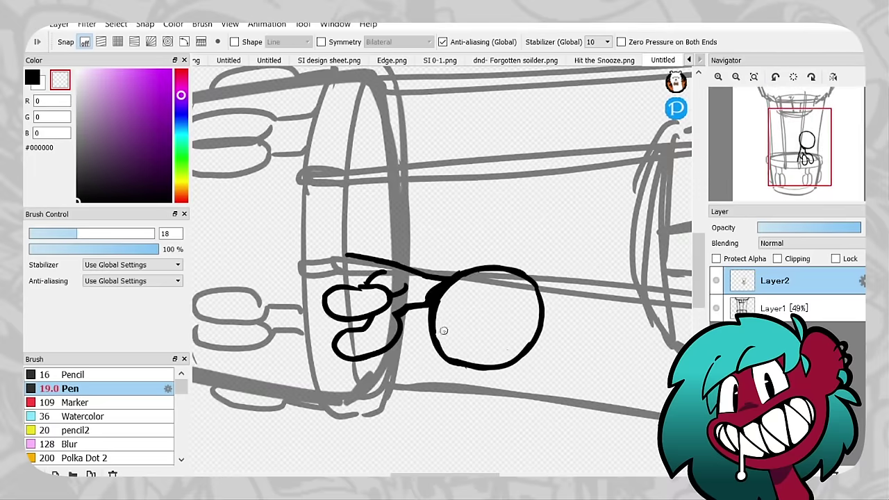
key(x)
key(ctrl+z)
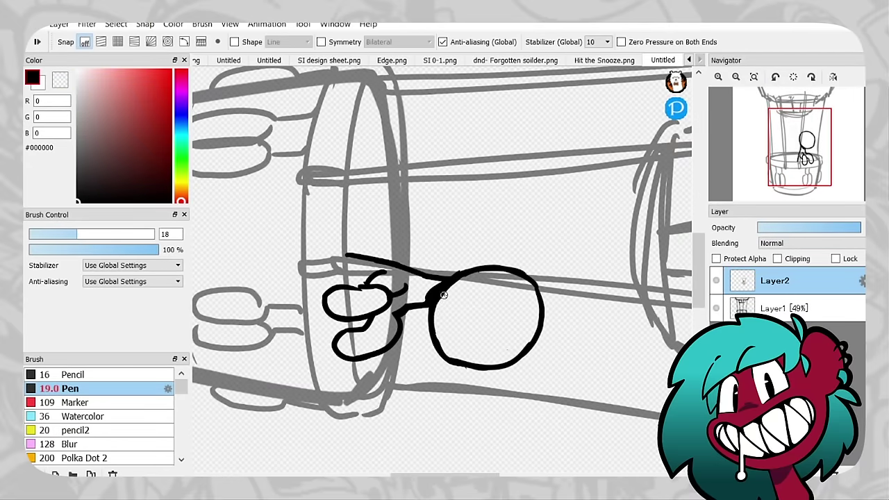
drag(438, 290, 444, 358)
key(Home)
key(Home)
scroll(552, 208, down, 3)
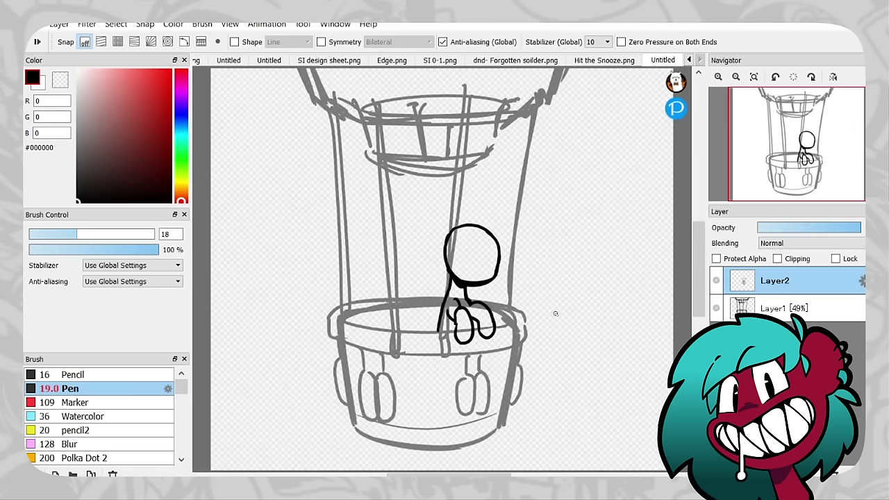
Sketch a second character's round head just outside the basket's right side, with crossed face guidelines and a short neck
drag(555, 278, 549, 325)
mouse_move(562, 280)
mouse_down()
mouse_move(592, 287)
mouse_move(593, 302)
mouse_move(543, 308)
mouse_move(553, 327)
mouse_up()
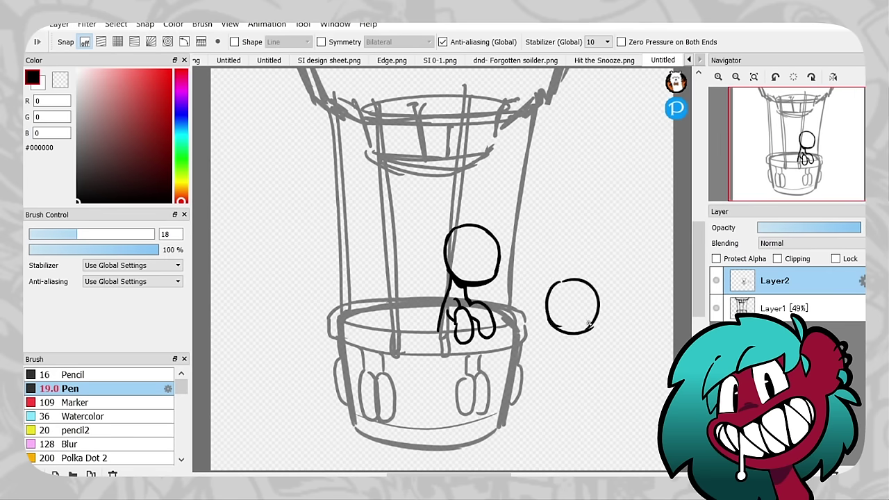
drag(575, 279, 562, 329)
drag(595, 302, 547, 312)
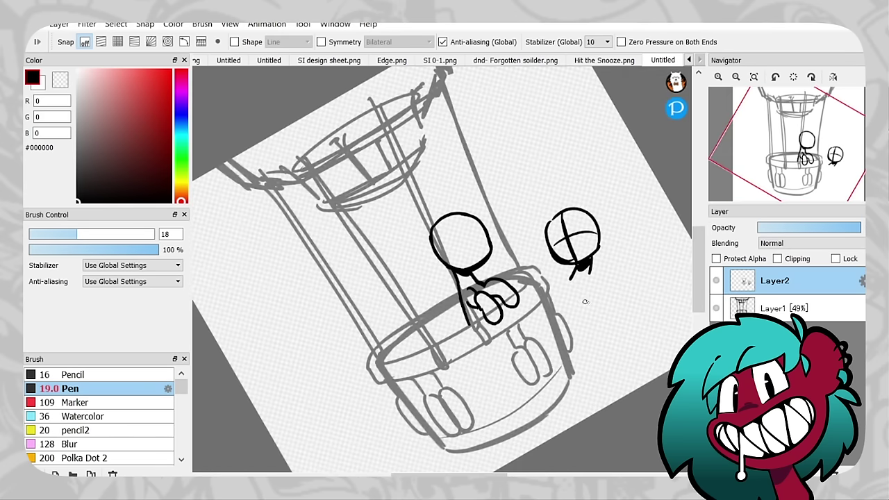
Draw overlapping ovals beneath the second character's neck for the limbs
mouse_move(566, 287)
mouse_down()
mouse_move(574, 279)
mouse_move(583, 299)
mouse_move(574, 313)
mouse_up()
key(ctrl+z)
mouse_move(573, 276)
mouse_down()
mouse_move(576, 310)
mouse_move(589, 277)
mouse_move(599, 296)
mouse_up()
key(ctrl+z)
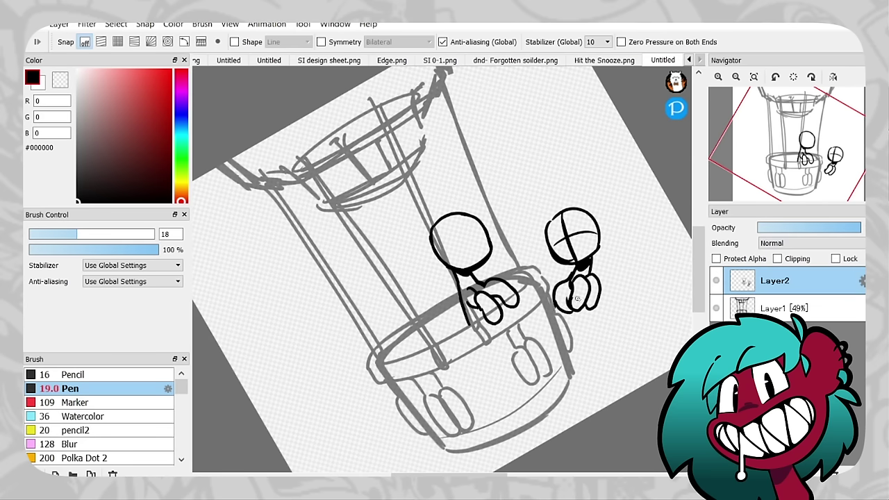
click(793, 76)
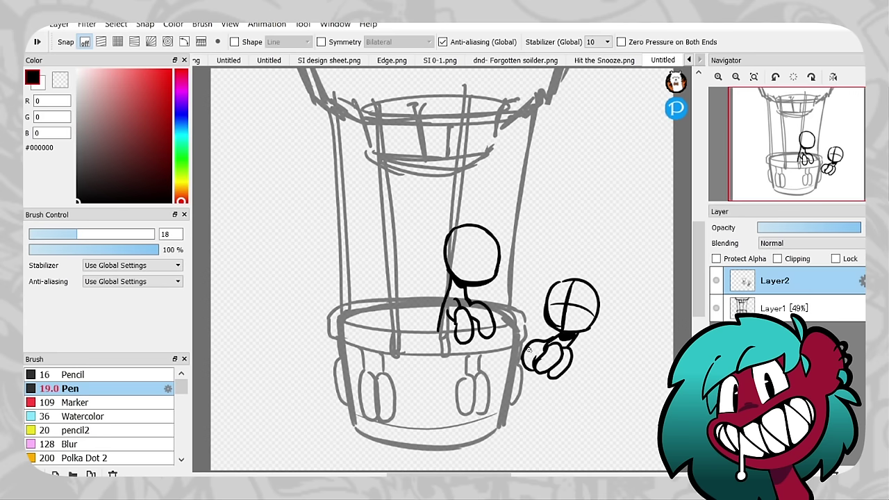
Add short limb strokes to the outer side of the second character's ovals, beside the basket edge
drag(526, 355, 514, 368)
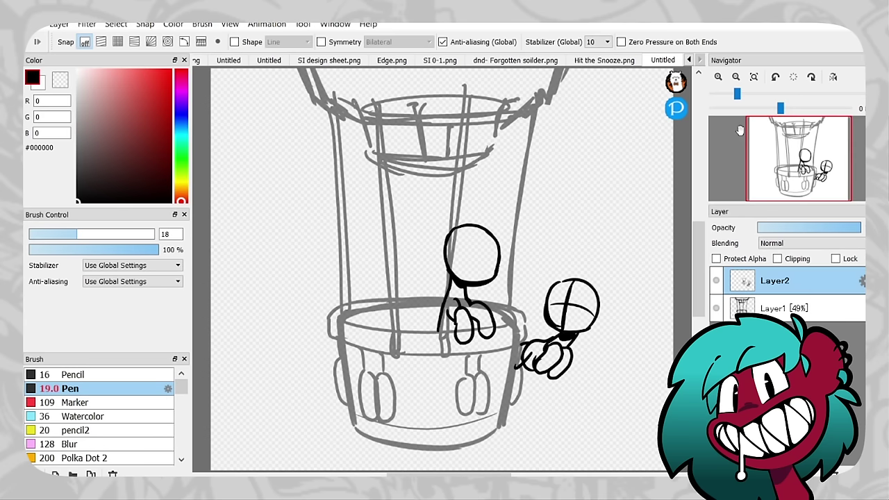
key(Delete)
key(Delete)
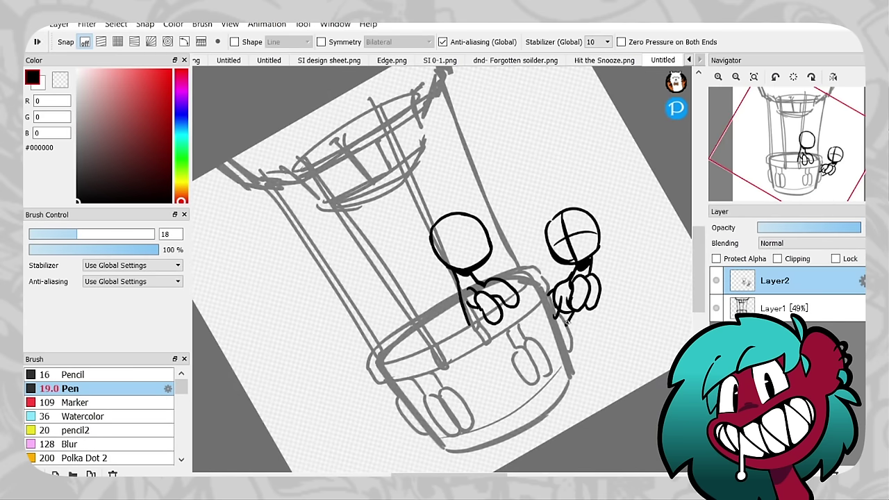
Thicken the lower end of the basket character's back line with the black pen
key(End)
key(End)
key(End)
key(End)
key(End)
key(End)
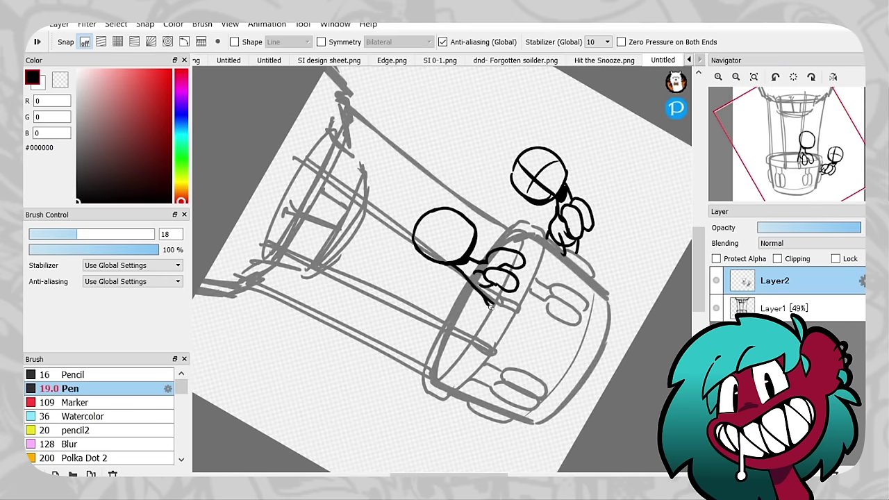
key(Home)
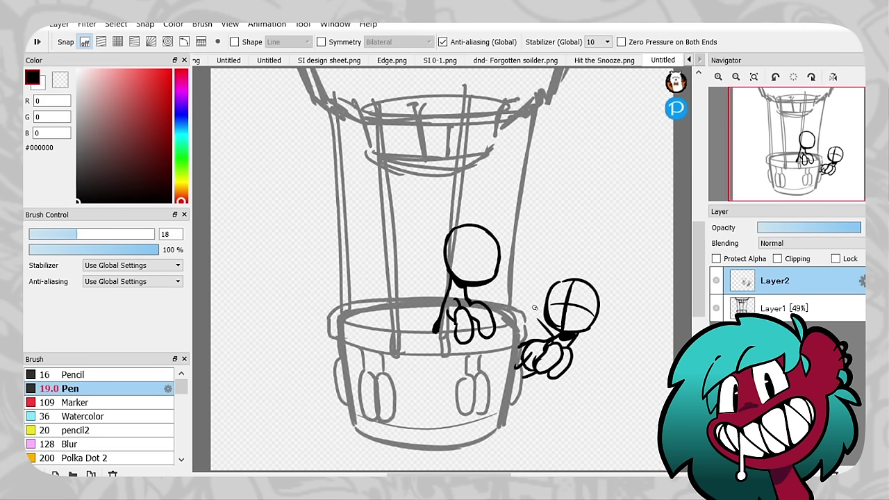
Draw a large pointed wing on the left of the second character and a narrower one on the right
mouse_move(537, 255)
mouse_down()
mouse_move(518, 298)
mouse_move(543, 327)
mouse_move(529, 329)
mouse_up()
key(ctrl+z)
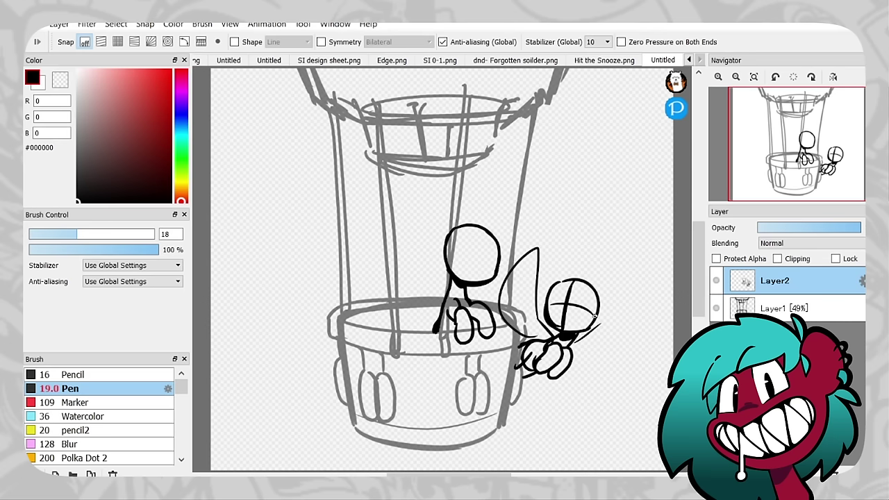
drag(600, 303, 595, 336)
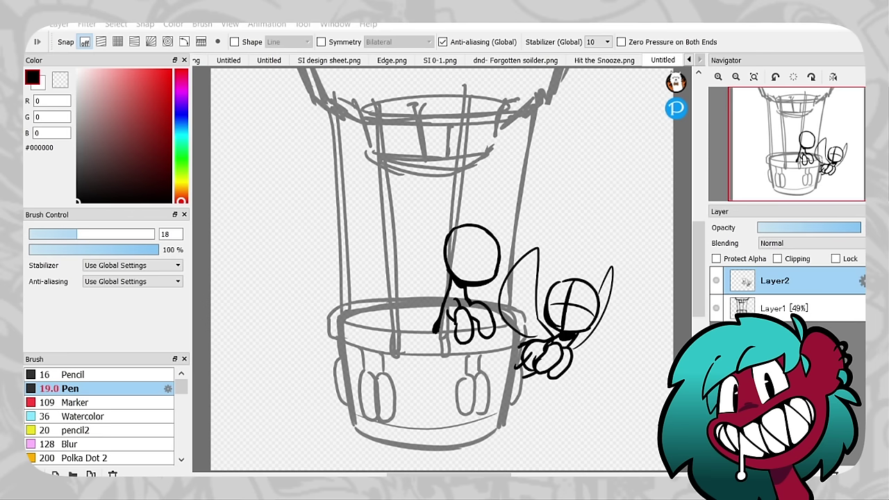
Draw a double vertical guideline and a curved horizontal guideline on the basket character's face
scroll(479, 257, up, 2)
drag(515, 236, 514, 247)
drag(514, 214, 511, 299)
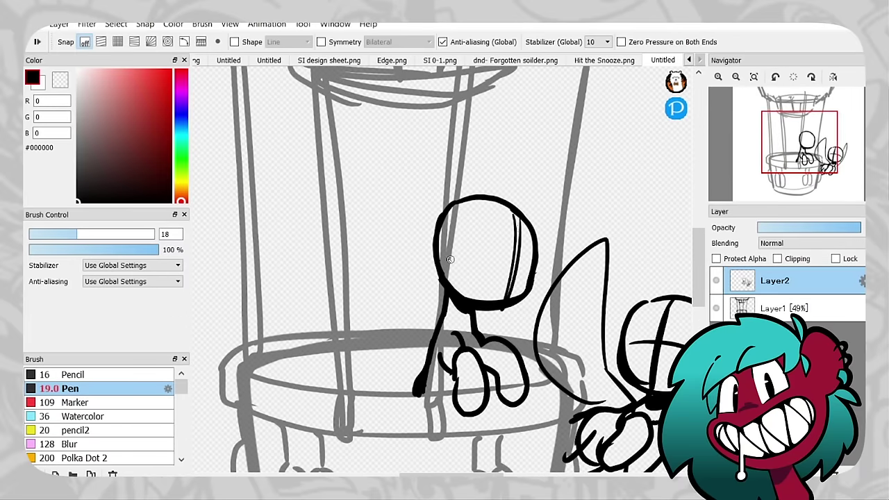
drag(450, 259, 509, 164)
key(x)
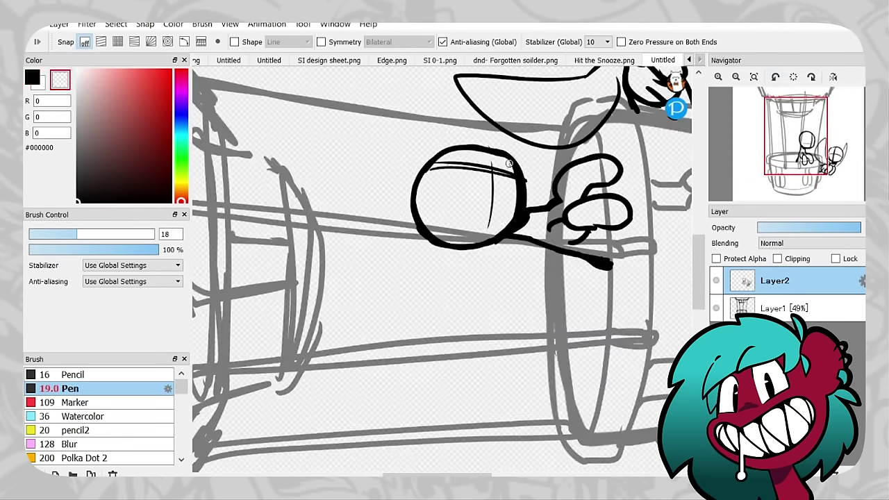
click(754, 76)
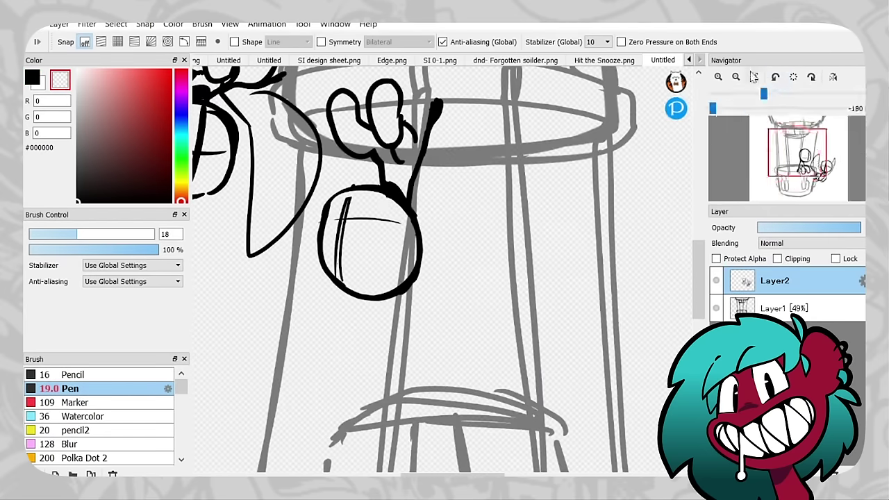
scroll(374, 214, down, 5)
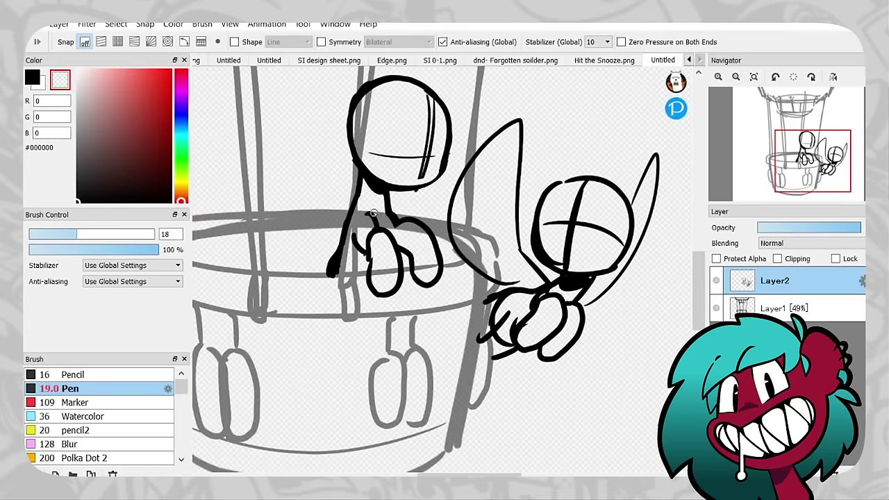
key(x)
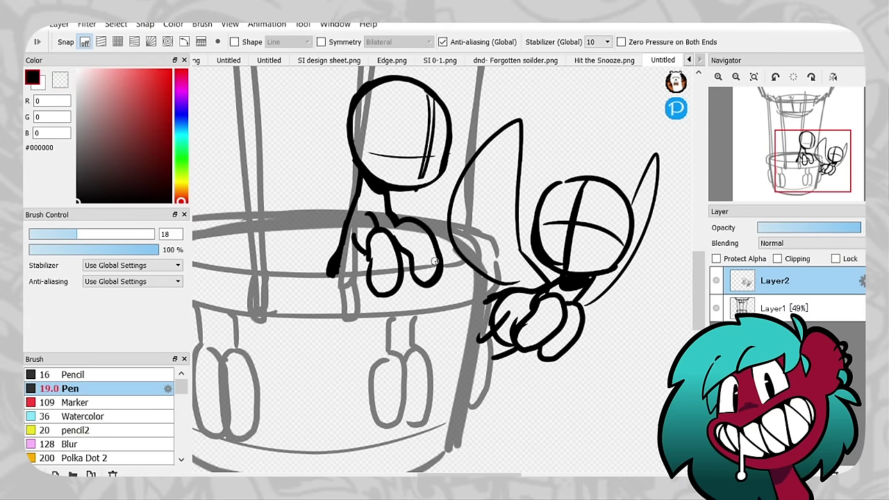
scroll(763, 118, up, 3)
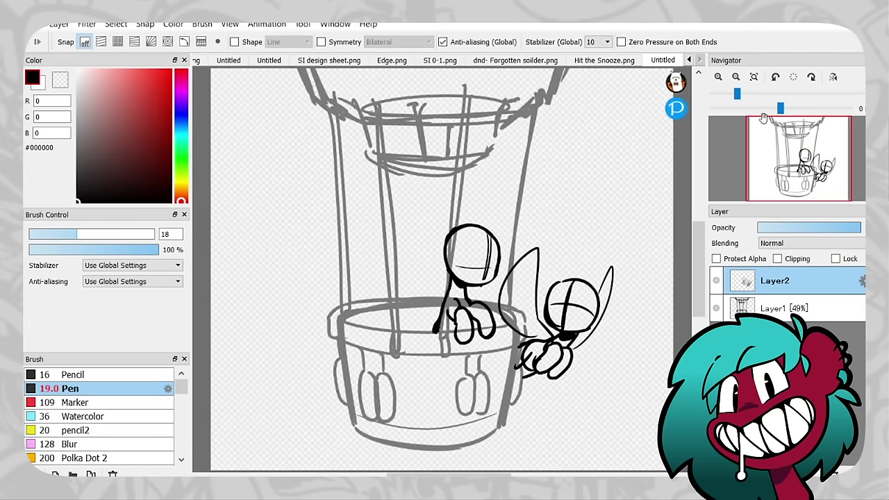
scroll(755, 125, up, 3)
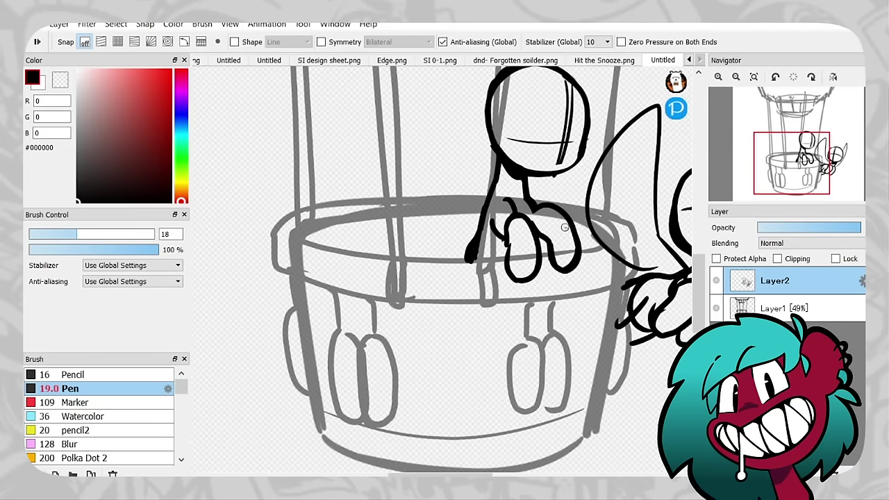
scroll(743, 121, down, 3)
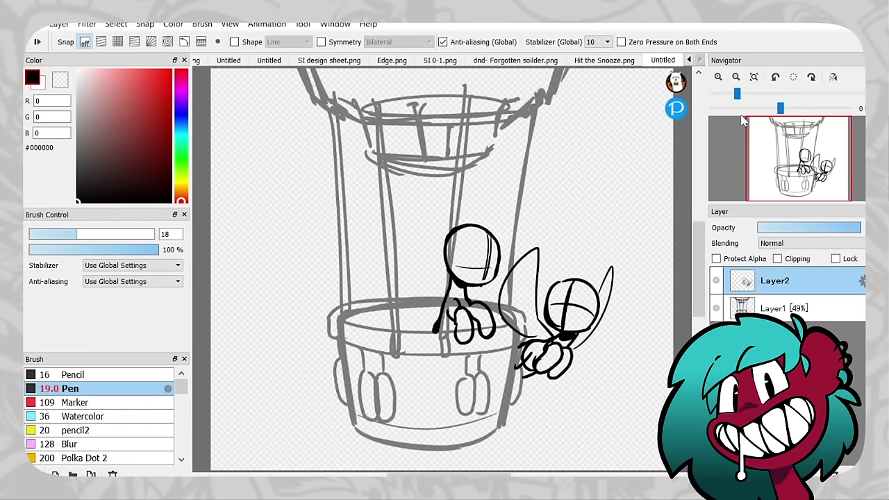
scroll(730, 128, up, 4)
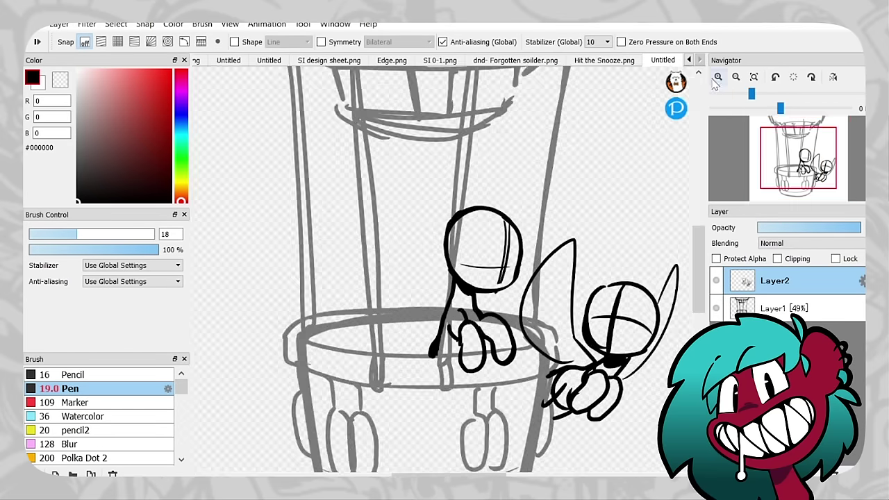
Erase the joint between the basket character's neck and right oval, then redraw the connecting line in black
key(x)
mouse_move(442, 229)
mouse_down()
mouse_move(430, 233)
mouse_move(450, 300)
mouse_move(446, 288)
mouse_up()
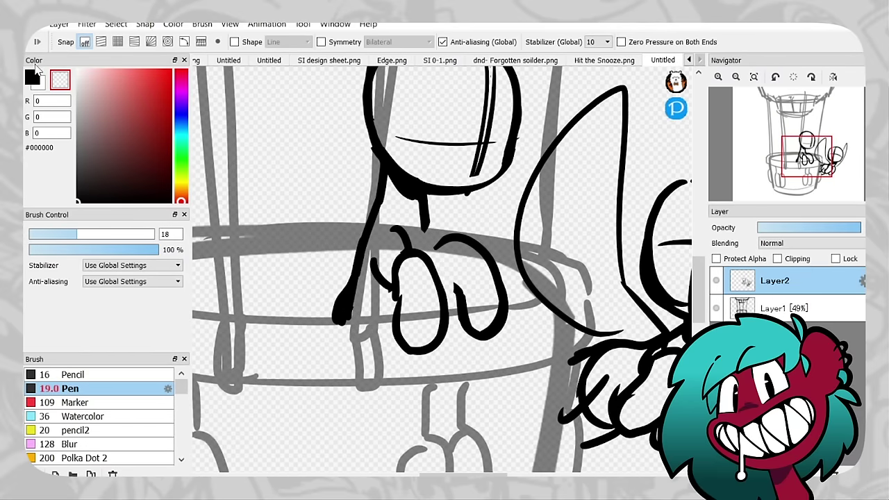
key(x)
drag(450, 236, 429, 257)
key(ctrl+z)
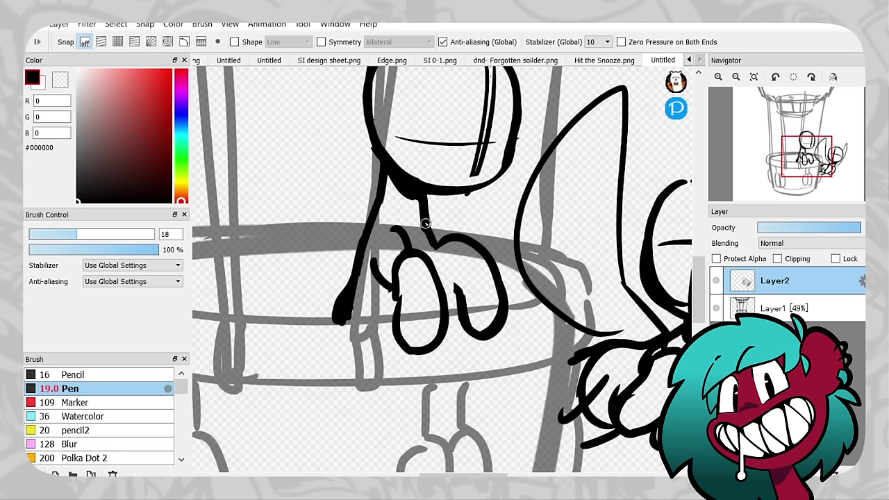
mouse_move(436, 221)
mouse_down()
mouse_move(428, 249)
mouse_move(452, 240)
mouse_up()
drag(446, 278, 461, 292)
Trim the thick lower end of the basket character's back line to a thin tip with the transparent colour
click(754, 77)
click(775, 76)
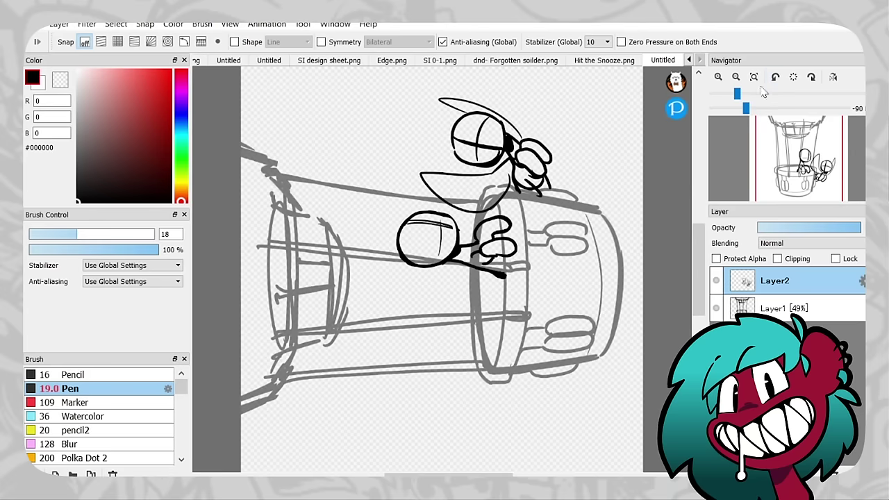
click(60, 82)
key(x)
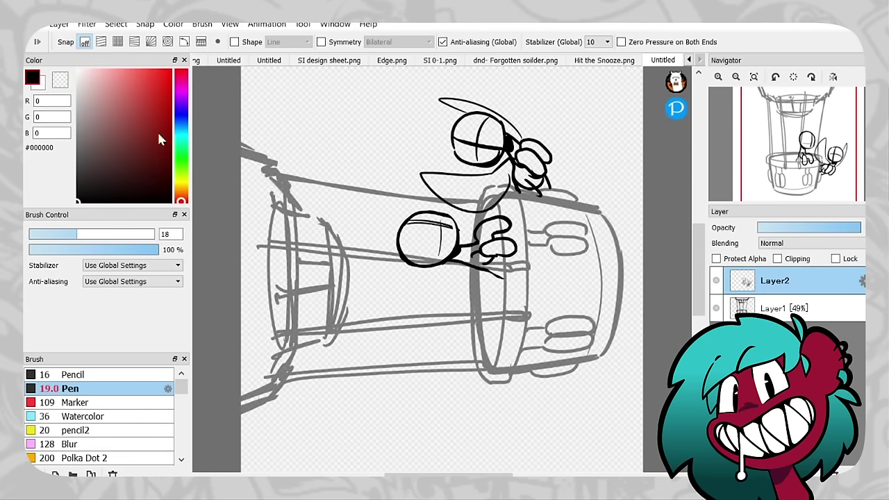
click(812, 76)
scroll(767, 118, up, 3)
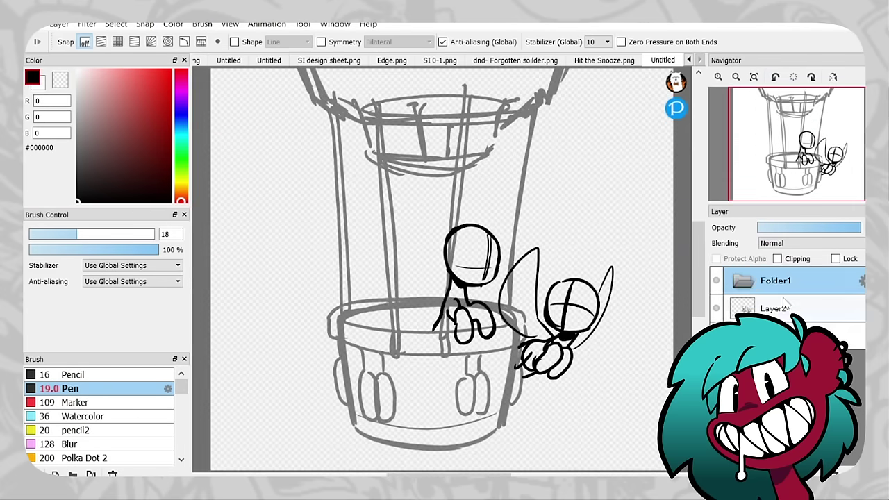
Group the sketch layers in a folder, then shrink the whole drawing slightly and reposition it on the canvas with Transform
key(ctrl+t)
drag(508, 248, 469, 268)
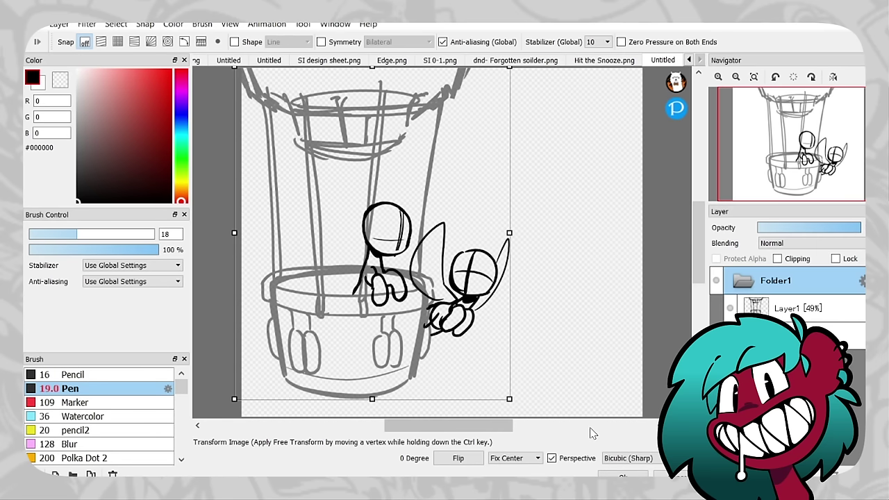
mouse_move(467, 343)
mouse_down()
mouse_move(559, 343)
mouse_move(532, 341)
mouse_up()
click(623, 476)
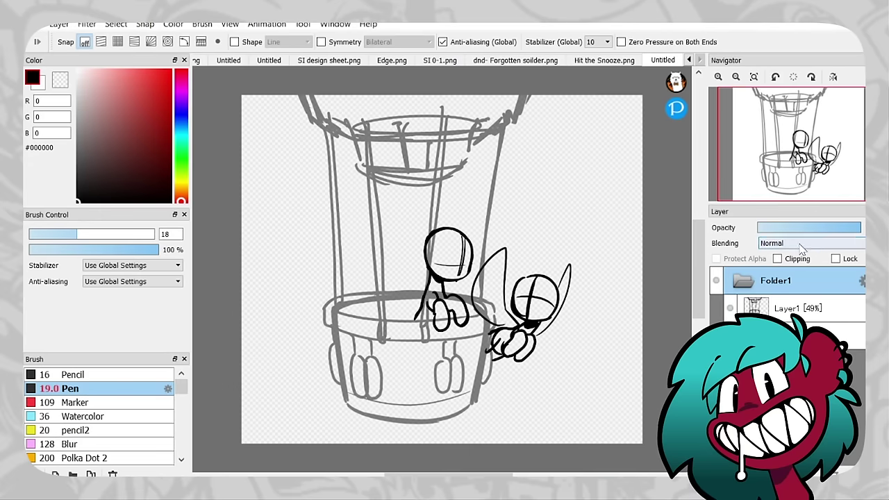
Lower the character layer's opacity to about half and draw a curved ear on each side of the basket character's head
drag(727, 94, 738, 97)
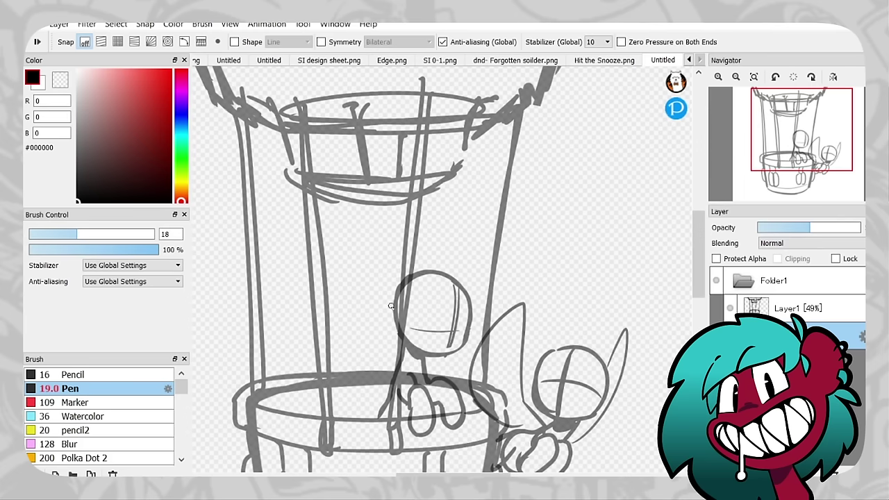
mouse_move(386, 309)
mouse_down()
mouse_move(424, 247)
mouse_move(435, 285)
mouse_up()
mouse_move(463, 288)
mouse_down()
mouse_move(495, 289)
mouse_move(497, 307)
mouse_move(493, 300)
mouse_up()
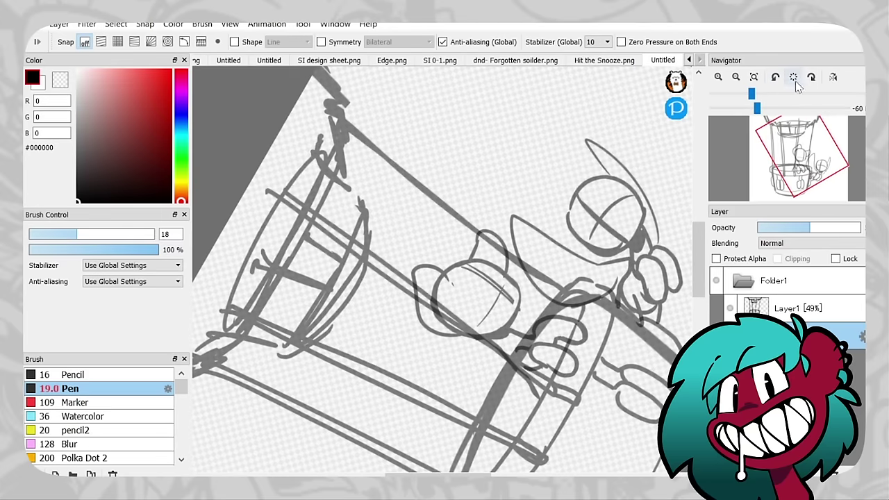
Draw a rounded ear on each side of the winged character's head, redoing strokes until both curves are smooth
scroll(509, 317, up, 2)
key(ctrl+z)
mouse_move(509, 317)
mouse_down()
mouse_move(510, 250)
mouse_move(493, 267)
mouse_move(503, 260)
mouse_move(496, 240)
mouse_move(499, 272)
mouse_up()
key(ctrl+z)
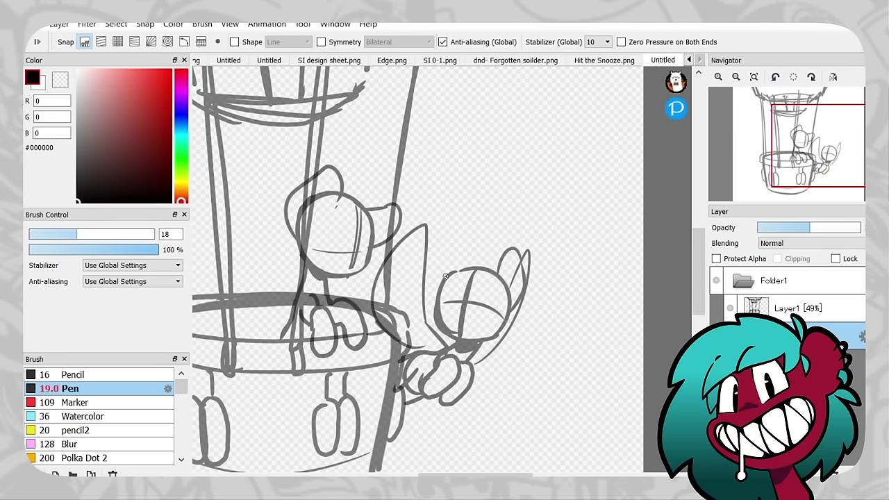
mouse_move(439, 297)
mouse_down()
mouse_move(459, 244)
mouse_move(466, 250)
mouse_up()
key(ctrl+z)
key(ctrl+z)
drag(438, 281, 467, 247)
key(ctrl+z)
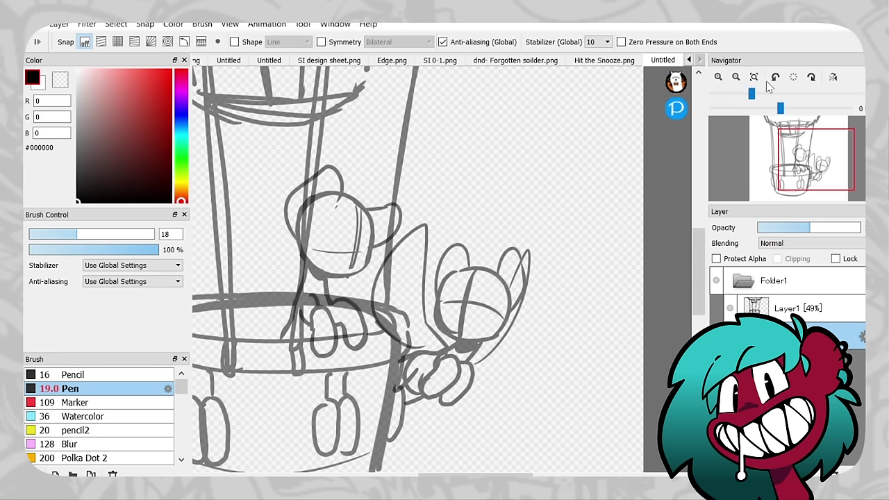
drag(639, 242, 694, 208)
click(793, 76)
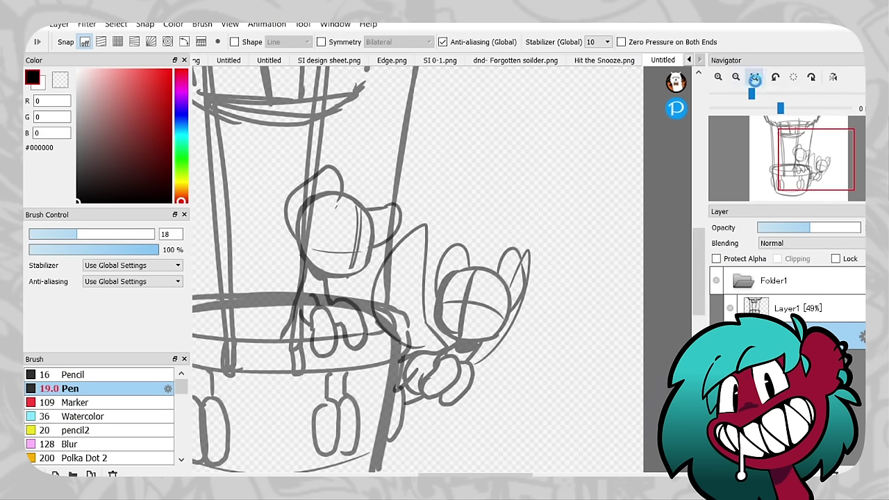
click(735, 76)
click(735, 76)
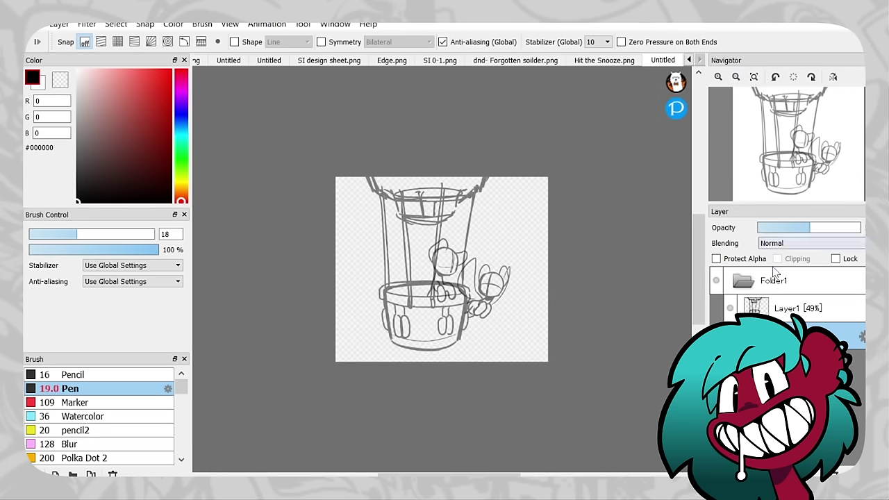
On a new full-opacity layer, outline the basket character's two eyes in black and erase the trial pupil
scroll(792, 155, up, 3)
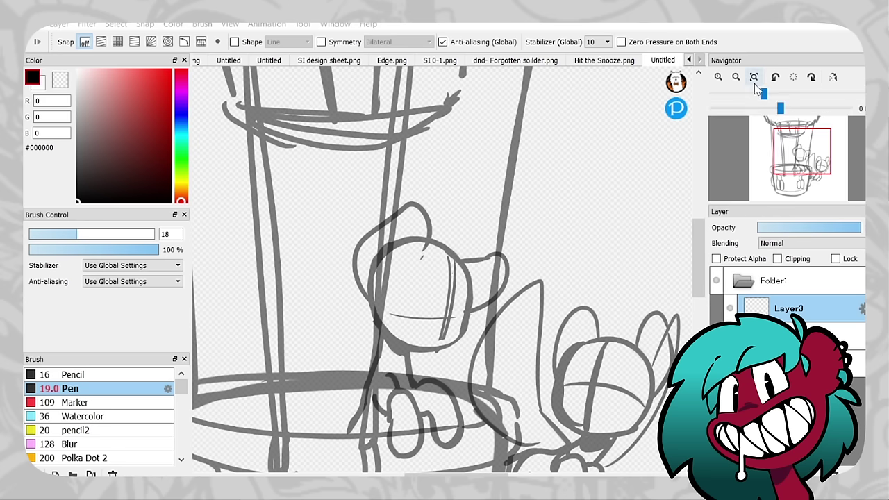
drag(802, 136, 804, 156)
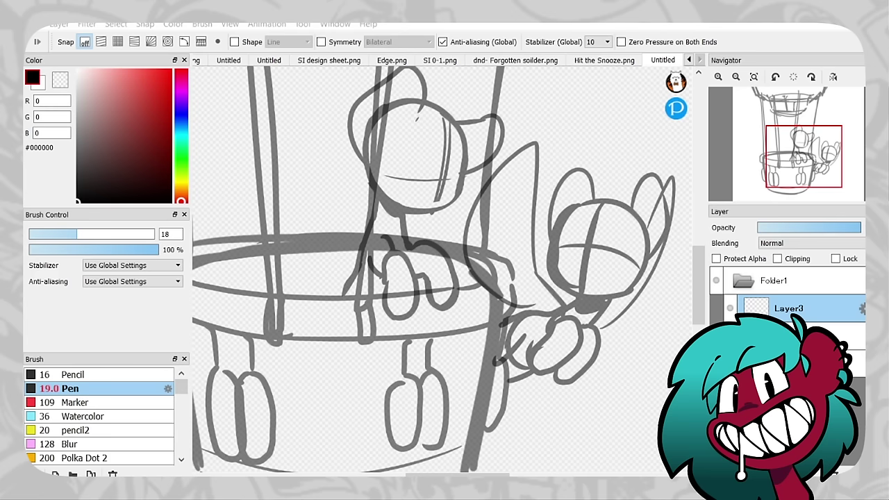
scroll(661, 127, down, 2)
drag(802, 158, 786, 150)
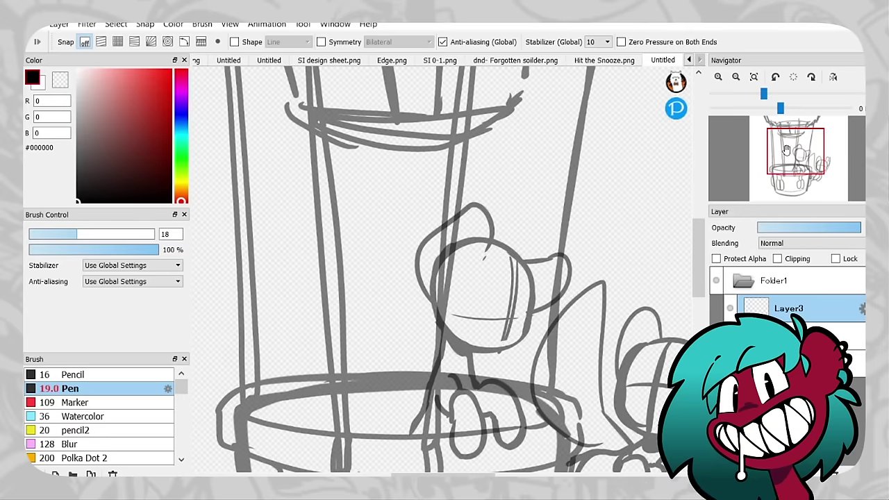
drag(763, 197, 774, 198)
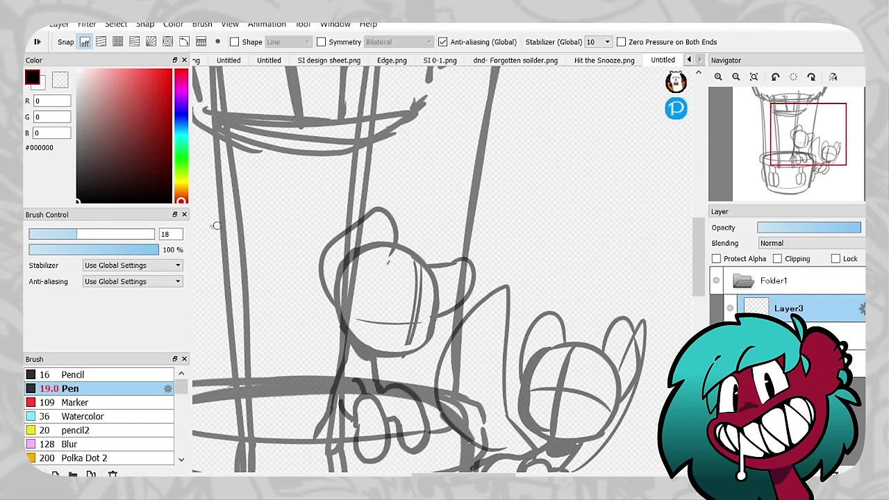
drag(399, 319, 401, 329)
mouse_move(428, 307)
mouse_down()
mouse_move(404, 305)
mouse_move(401, 314)
mouse_move(430, 311)
mouse_move(424, 333)
mouse_up()
key(ctrl+z)
key(ctrl+z)
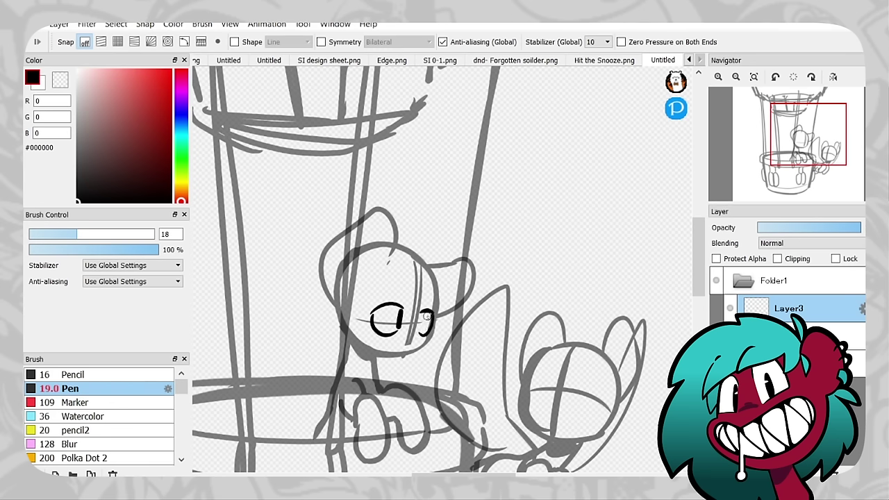
click(59, 79)
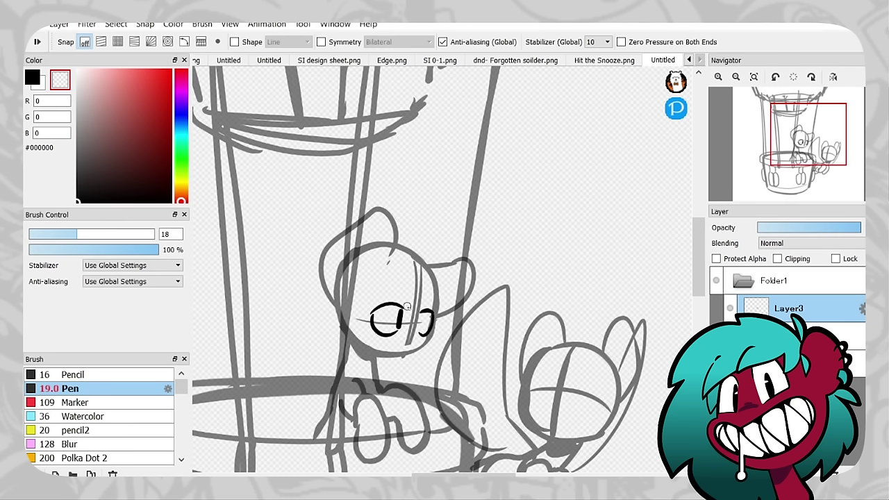
click(32, 78)
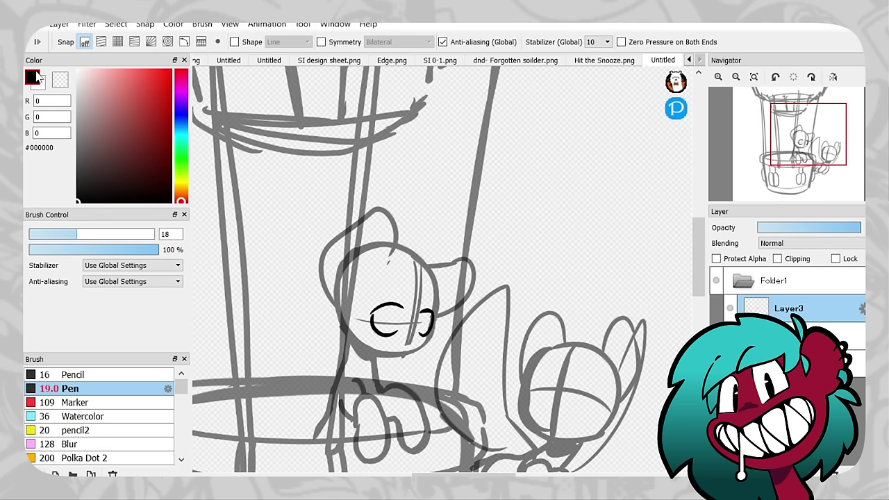
Draw a thick vertical pupil in each of the basket character's eyes and a small rounded nose between them
scroll(445, 277, down, 3)
scroll(445, 277, down, 3)
scroll(486, 292, up, 5)
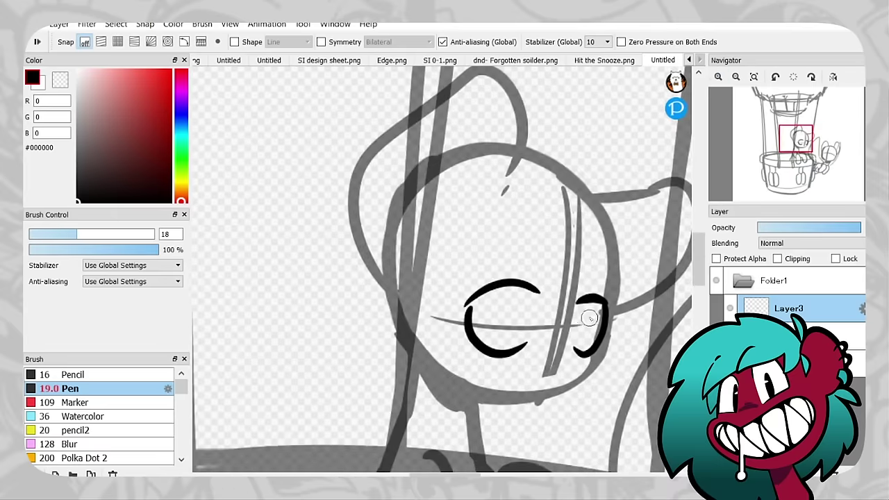
drag(590, 311, 594, 348)
drag(527, 306, 525, 344)
key(Delete)
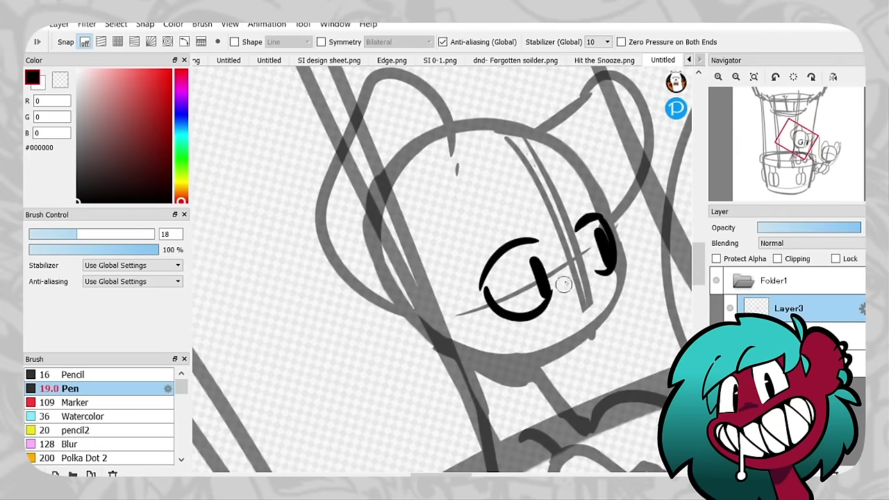
mouse_move(584, 271)
mouse_down()
mouse_move(568, 295)
mouse_move(592, 287)
mouse_up()
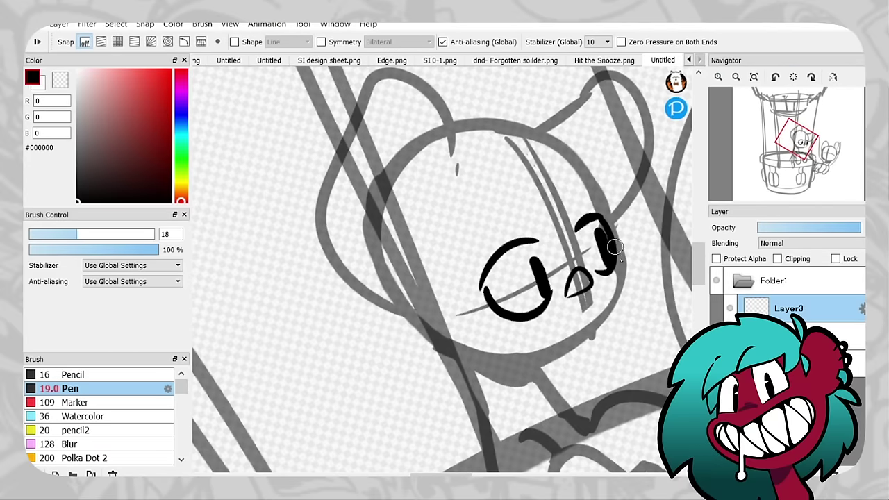
Ink the jaw line along the lower edge of the basket character's head from the far eye to the neck
key(Home)
key(Delete)
key(Home)
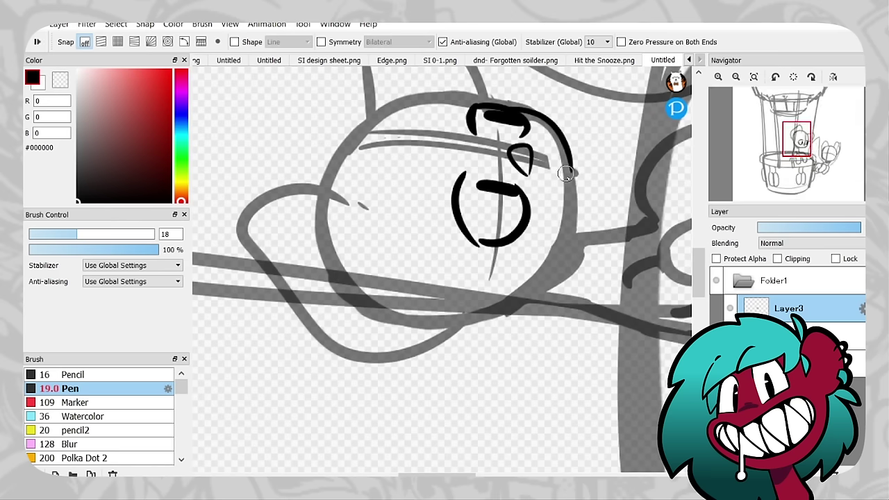
drag(567, 174, 556, 271)
key(ctrl+z)
drag(570, 163, 554, 268)
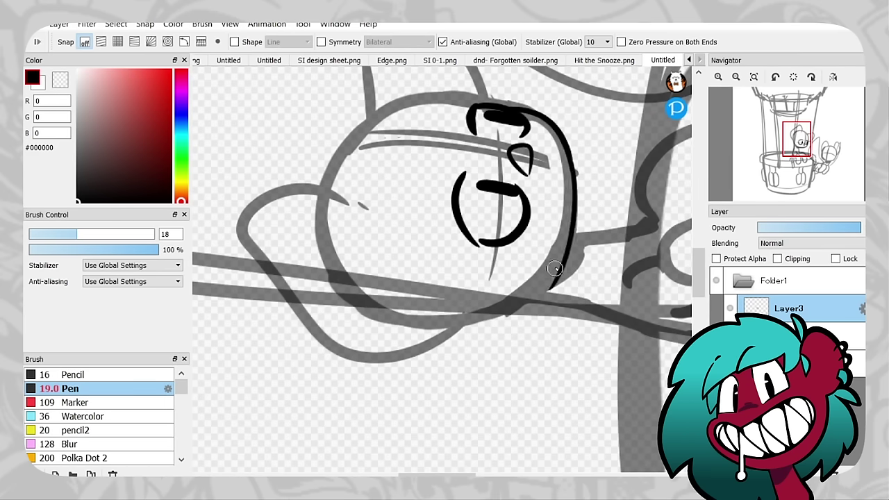
Draw the curved muzzle and mouth lines on both sides below the basket character's nose
key(Home)
drag(515, 377, 547, 386)
key(ctrl+z)
click(775, 76)
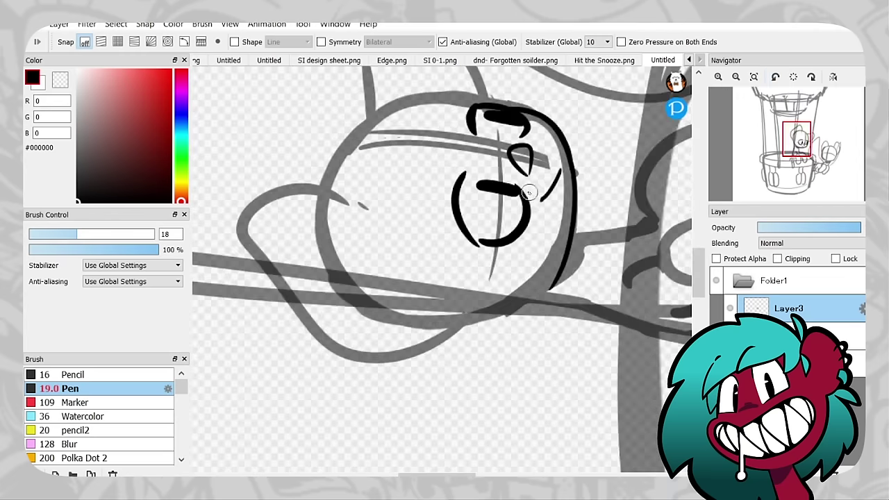
mouse_move(528, 193)
mouse_down()
mouse_move(545, 182)
mouse_move(544, 172)
mouse_move(540, 223)
mouse_move(527, 180)
mouse_move(543, 218)
mouse_up()
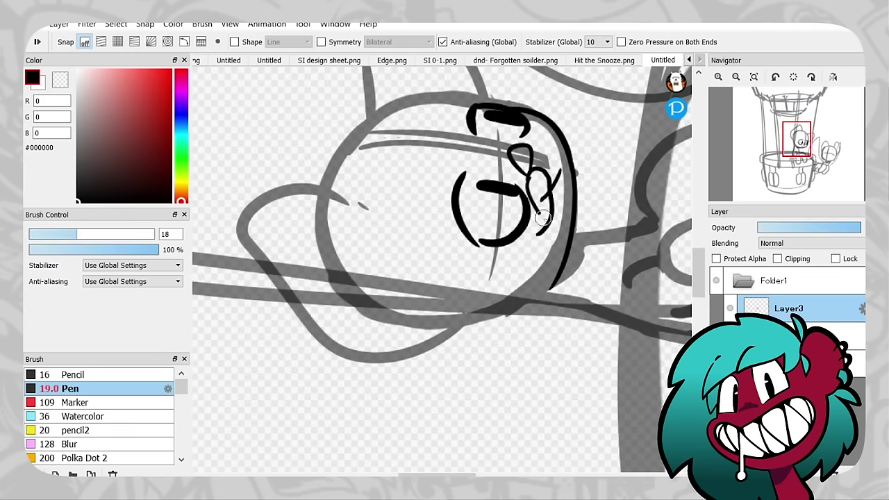
key(Home)
mouse_move(552, 351)
mouse_down()
mouse_move(577, 372)
mouse_move(598, 364)
mouse_move(568, 365)
mouse_move(573, 378)
mouse_move(579, 367)
mouse_move(596, 383)
mouse_move(609, 360)
mouse_up()
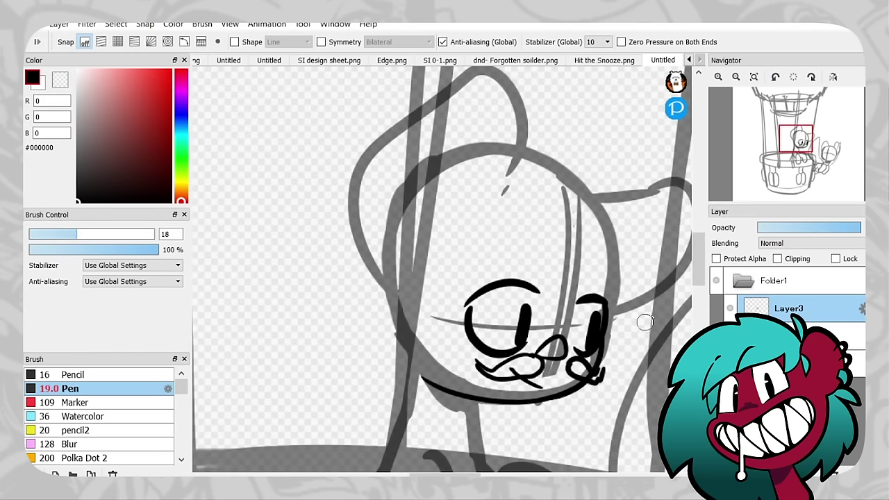
key(ctrl+0)
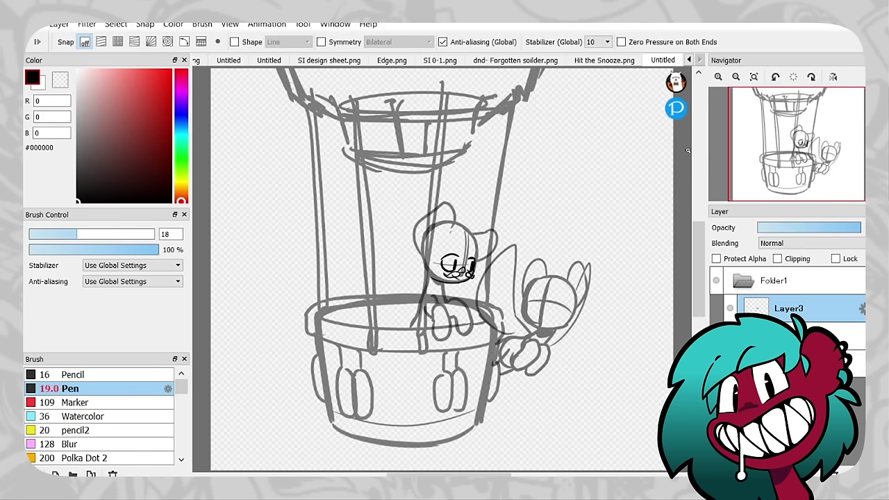
Trim the basket character's pupils with the transparent colour, then draw a short arched eyebrow above each eye in black
scroll(418, 291, up, 3)
click(60, 79)
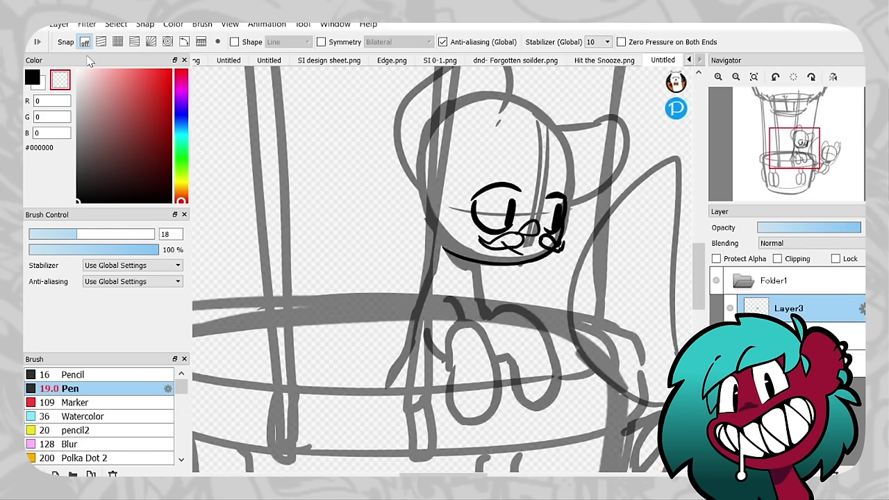
drag(518, 210, 562, 218)
key(x)
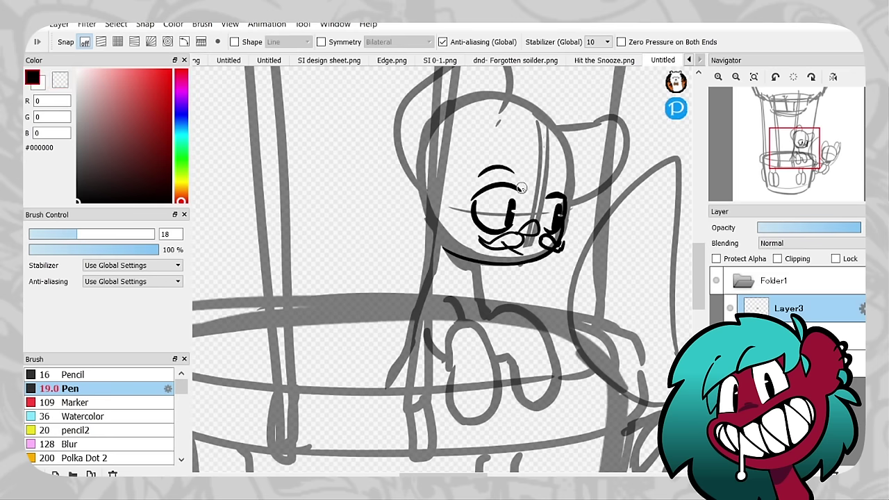
mouse_move(484, 175)
mouse_down()
mouse_move(511, 165)
mouse_move(564, 178)
mouse_up()
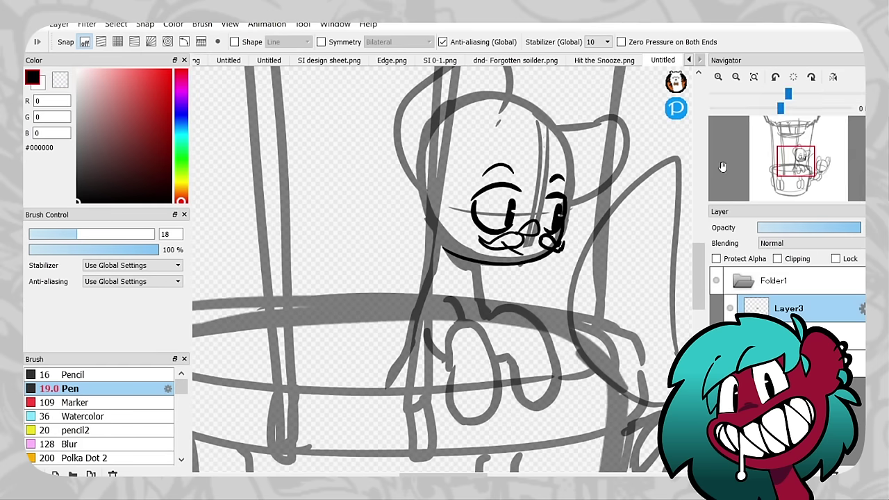
Erase overlapping strokes on the far side of the muzzle with the transparent colour and redraw the mouth lines in black
click(60, 79)
drag(389, 229, 413, 204)
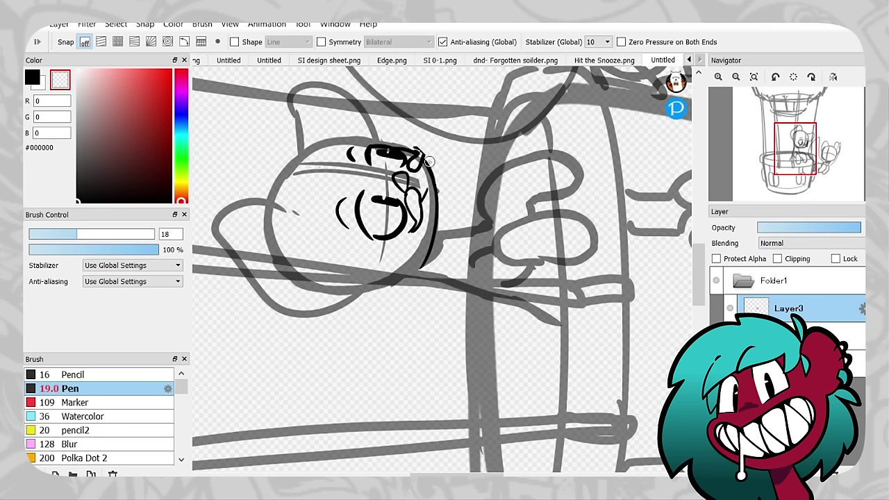
key(minus)
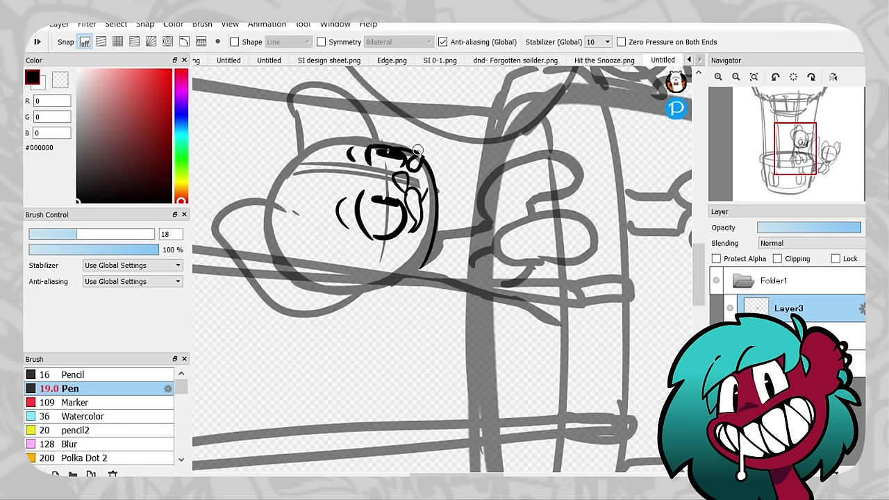
key(ctrl+alt+0)
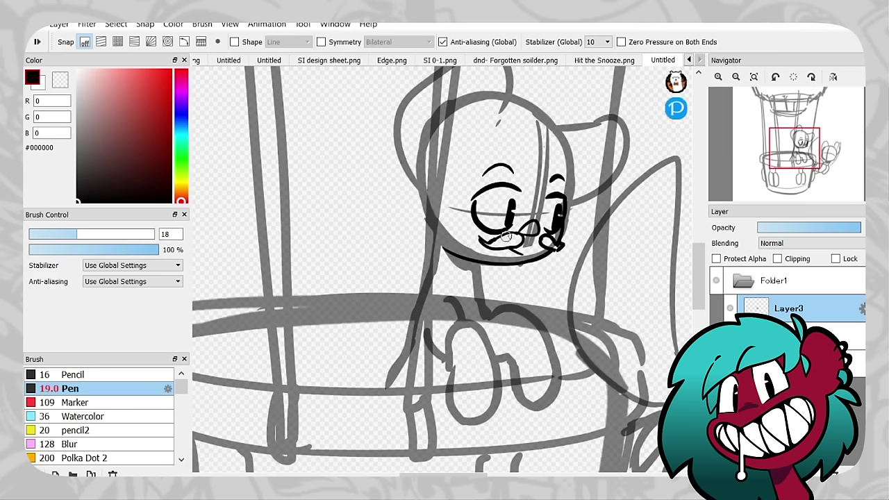
mouse_move(507, 236)
mouse_down()
mouse_move(499, 240)
mouse_move(545, 241)
mouse_up()
scroll(590, 209, up, 3)
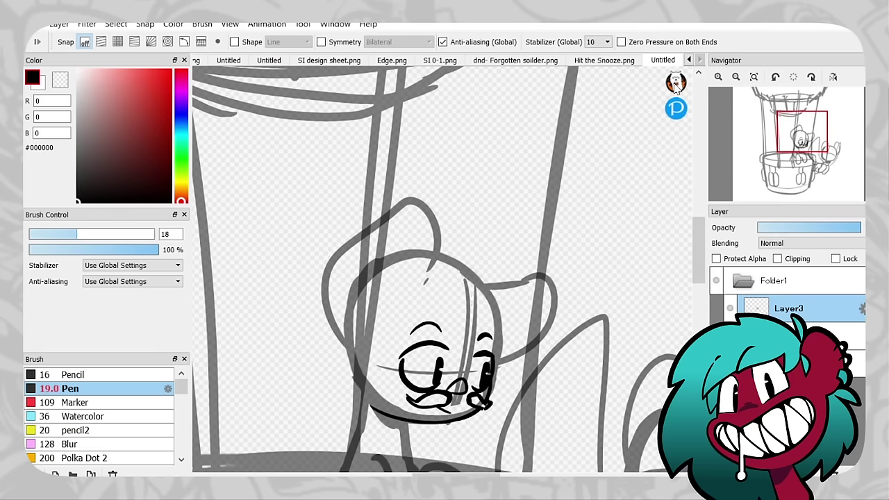
Draw a long pointed spike on top of the basket character's head and a small circle at the near eye's lower outer corner
mouse_move(752, 124)
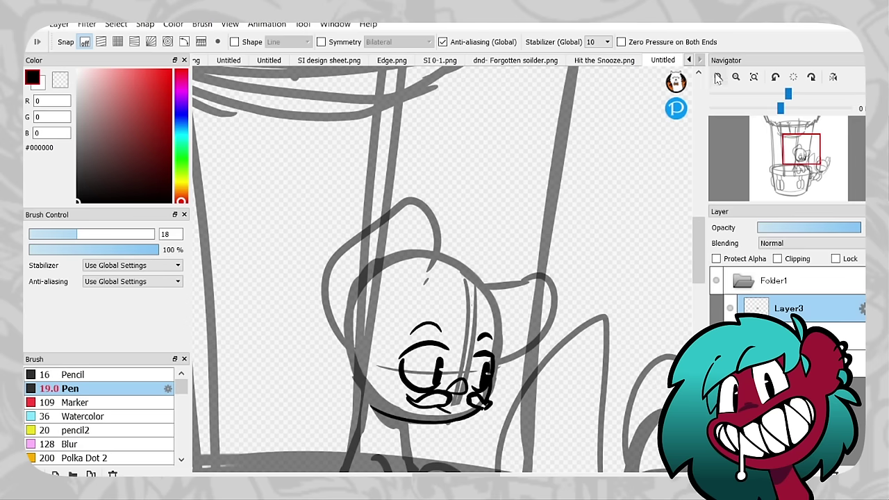
mouse_move(788, 153)
mouse_down()
mouse_move(799, 170)
mouse_move(799, 152)
mouse_up()
click(775, 76)
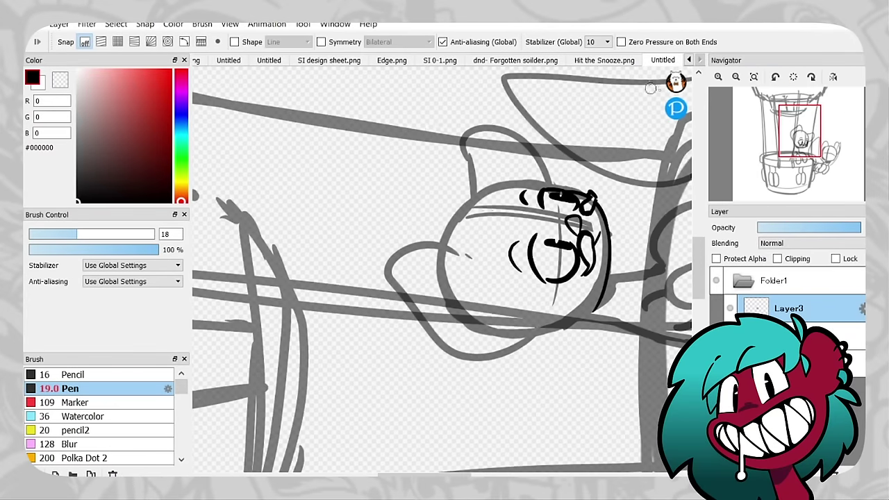
mouse_move(476, 210)
mouse_down()
mouse_move(452, 125)
mouse_move(486, 208)
mouse_move(489, 151)
mouse_move(512, 242)
mouse_up()
click(793, 77)
click(775, 77)
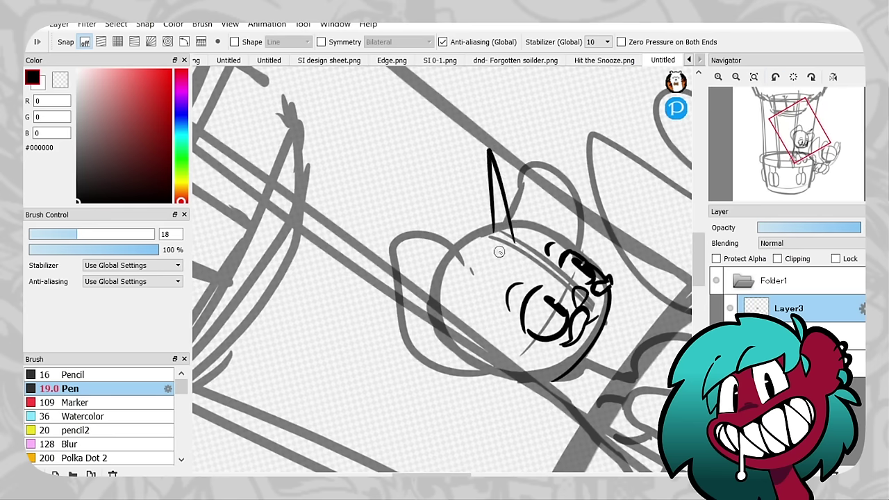
click(793, 76)
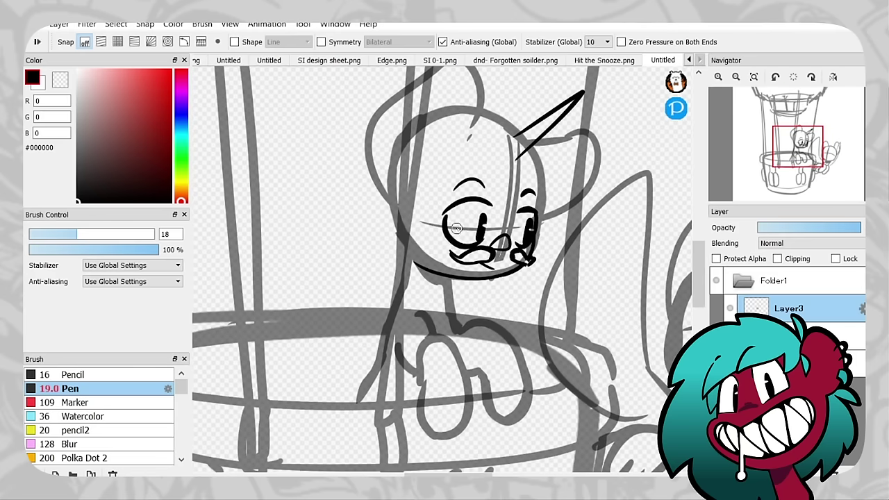
drag(451, 229, 342, 208)
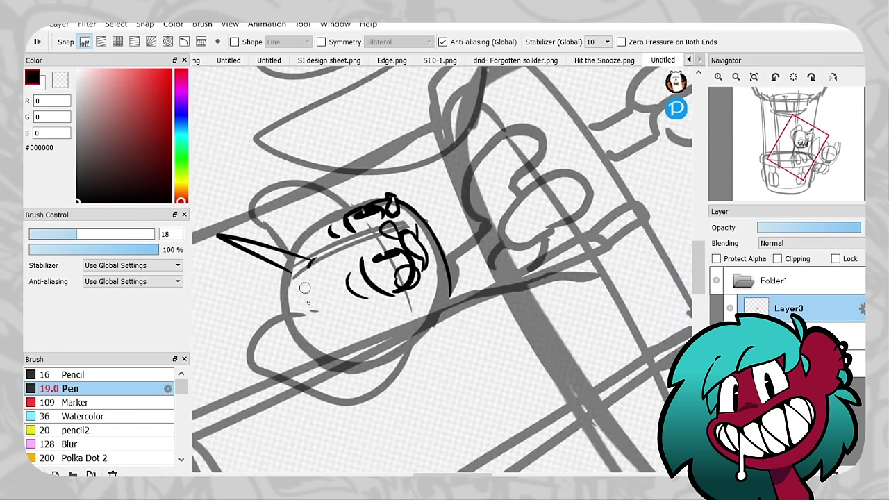
Try to draw a curved hairline from the base of the spike across the basket character's forehead
drag(310, 258, 352, 355)
key(ctrl+z)
mouse_move(316, 259)
mouse_down()
mouse_move(284, 293)
mouse_move(344, 357)
mouse_move(326, 321)
mouse_move(381, 338)
mouse_move(317, 309)
mouse_move(379, 350)
mouse_up()
key(ctrl+z)
key(ctrl+z)
mouse_move(317, 300)
mouse_down()
mouse_move(359, 335)
mouse_move(331, 353)
mouse_move(368, 358)
mouse_up()
click(793, 77)
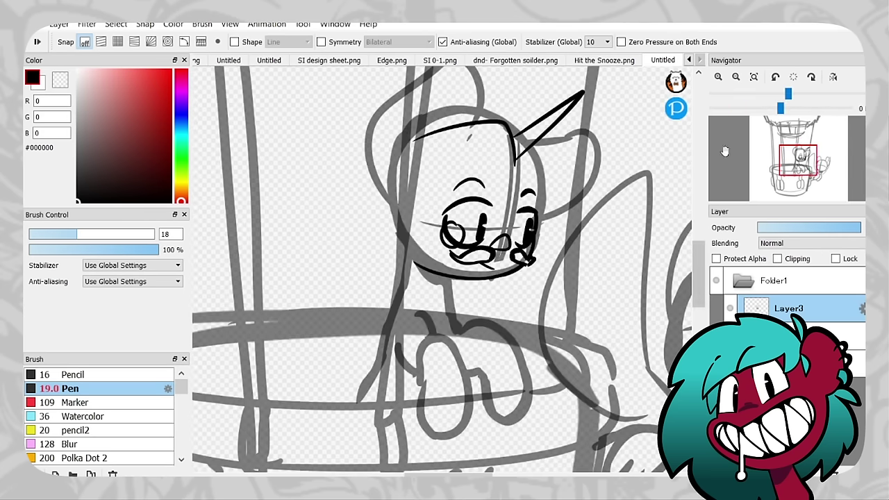
Try to outline the basket character's hair with an arch over the top of the head and a fringe line beneath it
drag(788, 94, 605, 219)
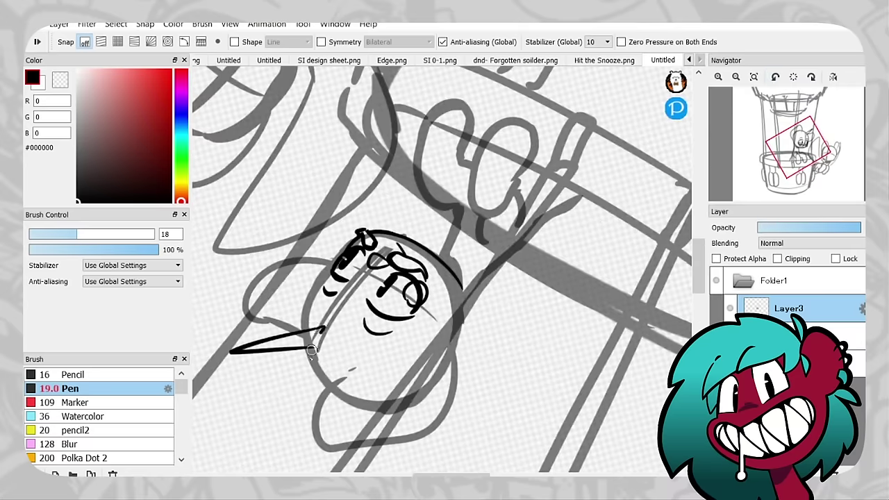
key(ctrl+z)
mouse_move(320, 332)
mouse_down()
mouse_move(325, 357)
mouse_move(366, 394)
mouse_up()
key(ctrl+z)
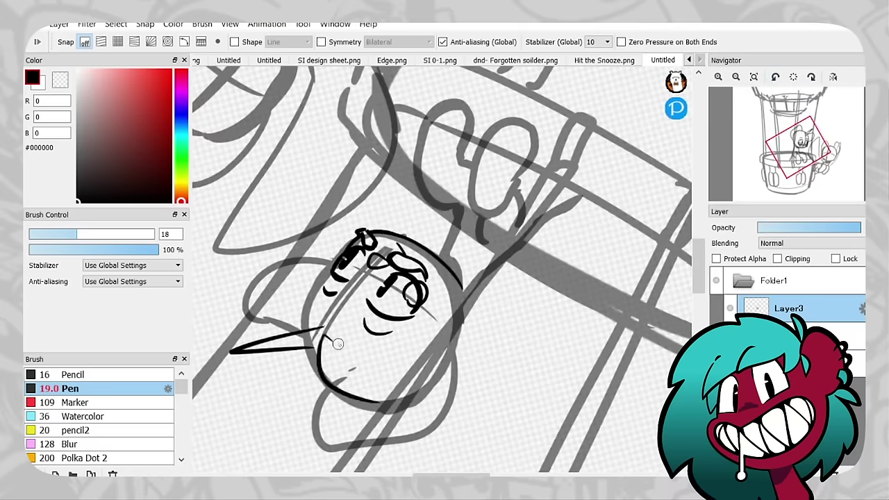
mouse_move(338, 344)
mouse_down()
mouse_move(412, 377)
mouse_move(445, 361)
mouse_up()
click(793, 76)
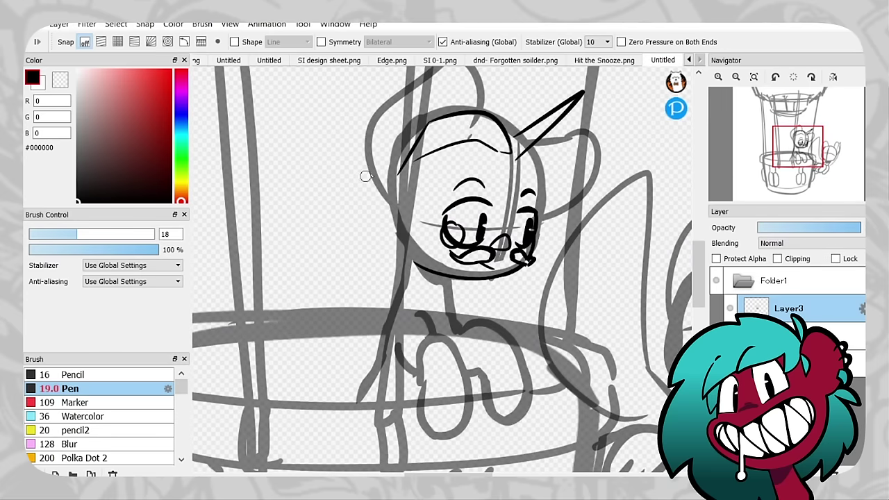
Try to add jagged hair strands at the near end of the basket character's fringe
key(ctrl+z)
mouse_move(430, 120)
mouse_down()
mouse_move(382, 156)
mouse_move(375, 132)
mouse_move(371, 148)
mouse_move(409, 176)
mouse_up()
key(ctrl+z)
key(ctrl+z)
key(ctrl+z)
mouse_move(503, 161)
mouse_down()
mouse_move(479, 200)
mouse_move(464, 193)
mouse_move(491, 164)
mouse_move(456, 167)
mouse_move(476, 178)
mouse_move(463, 191)
mouse_move(488, 165)
mouse_move(444, 161)
mouse_move(452, 193)
mouse_up()
key(ctrl+z)
key(ctrl+z)
key(ctrl+z)
key(ctrl+z)
key(ctrl+z)
key(ctrl+z)
mouse_move(431, 148)
mouse_down()
mouse_move(455, 220)
mouse_move(453, 189)
mouse_up()
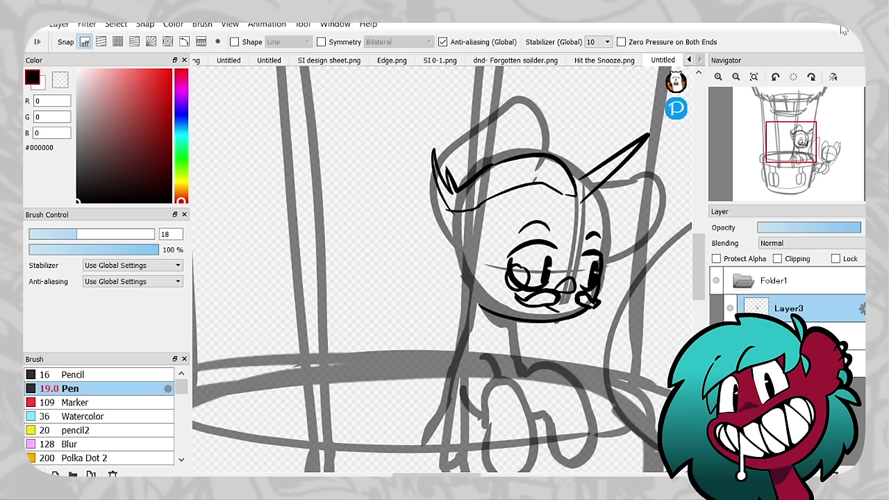
Erase the basket character's fringe line and try a taller hair arch that dips to a point on the near side
key(e)
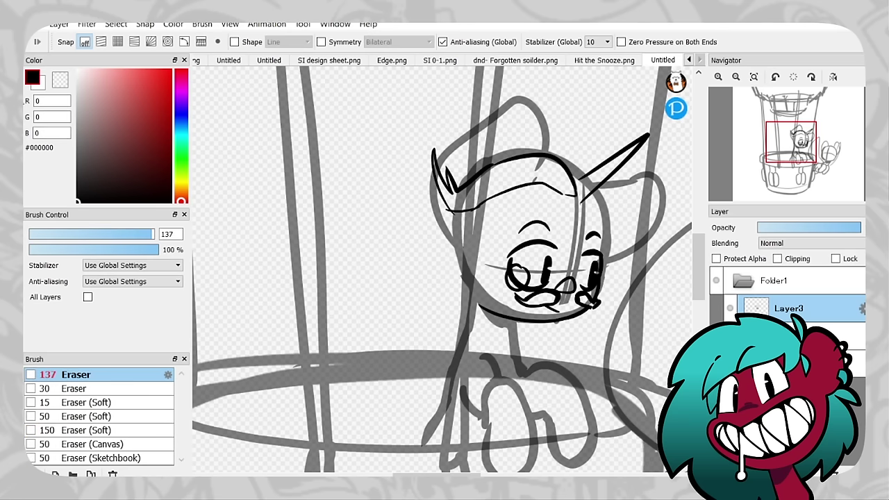
mouse_move(479, 164)
mouse_down()
mouse_move(423, 199)
mouse_move(452, 215)
mouse_move(486, 187)
mouse_up()
mouse_move(781, 89)
drag(780, 89, 750, 92)
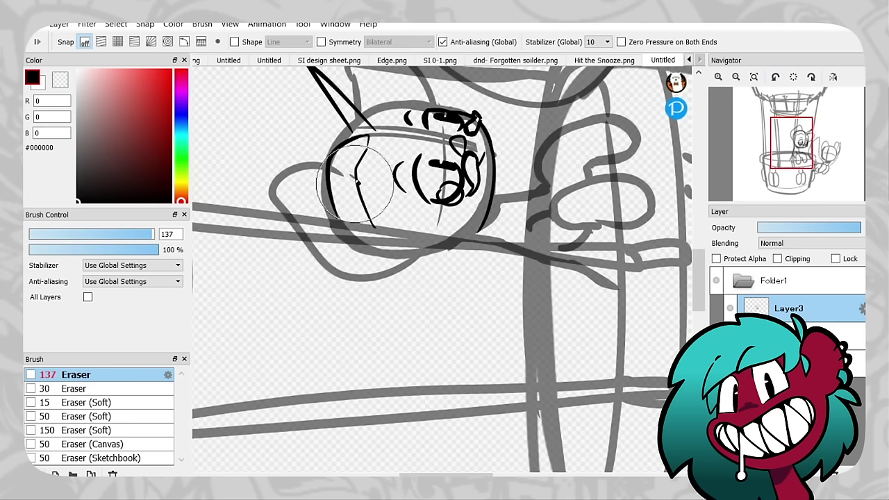
mouse_move(361, 153)
mouse_down()
mouse_move(346, 178)
mouse_move(332, 148)
mouse_move(329, 164)
mouse_move(349, 167)
mouse_move(337, 122)
mouse_move(329, 154)
mouse_move(312, 171)
mouse_up()
key(n)
key(ctrl+z)
mouse_move(368, 135)
mouse_down()
mouse_move(371, 258)
mouse_move(351, 263)
mouse_up()
click(793, 76)
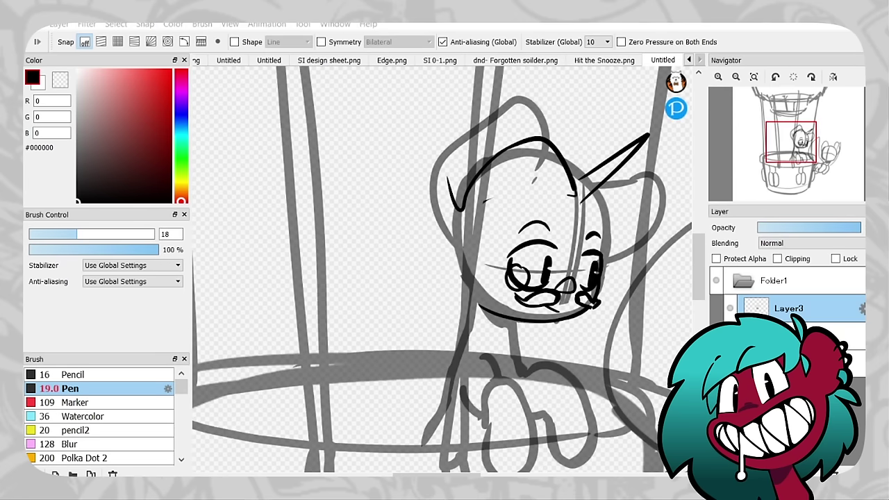
mouse_move(791, 142)
mouse_down()
mouse_move(802, 113)
mouse_move(799, 140)
mouse_up()
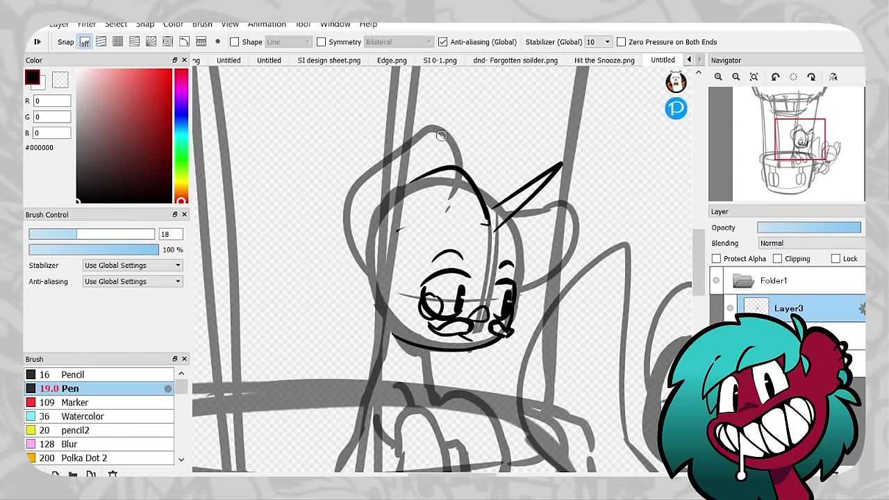
Try wider hair arches sweeping from the base of the spike over the basket character's head
key(ctrl+z)
key(ctrl+z)
drag(460, 161, 489, 223)
key(ctrl+z)
mouse_move(477, 193)
mouse_down()
mouse_move(485, 216)
mouse_move(378, 182)
mouse_up()
key(ctrl+z)
drag(486, 226, 379, 182)
key(ctrl+z)
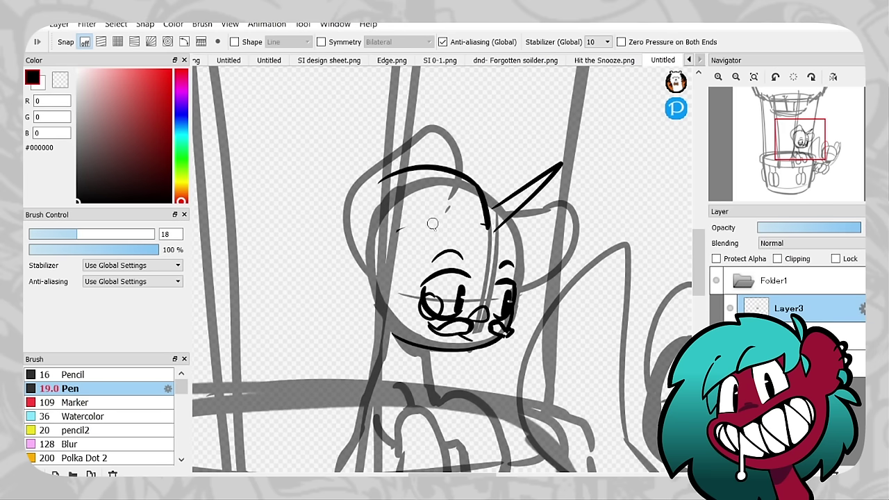
key(ctrl+z)
Draw the basket character's front hair as an arch from the spike, with jagged strands and a curved lower edge on the near side
mouse_move(486, 226)
mouse_down()
mouse_move(407, 179)
mouse_move(424, 182)
mouse_move(379, 229)
mouse_move(361, 194)
mouse_up()
key(ctrl+z)
key(ctrl+z)
key(ctrl+z)
mouse_move(421, 183)
mouse_down()
mouse_move(374, 194)
mouse_move(368, 247)
mouse_up()
key(ctrl+z)
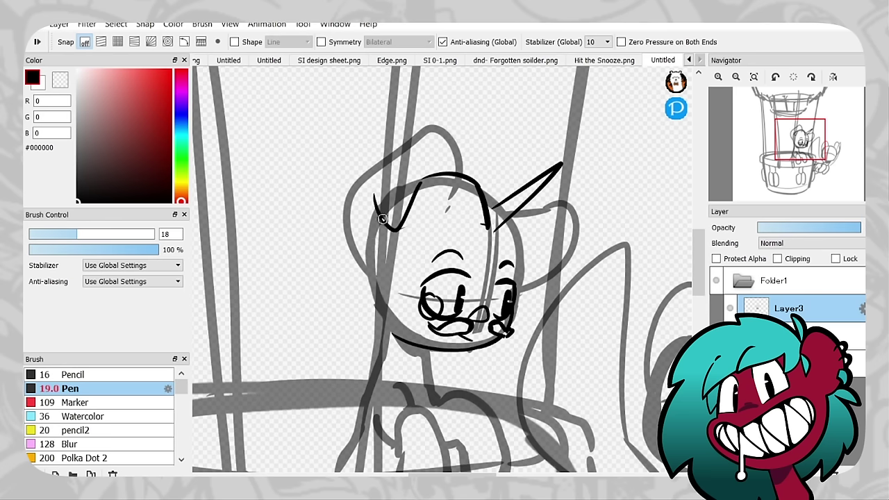
mouse_move(354, 197)
mouse_down()
mouse_move(406, 254)
mouse_move(445, 221)
mouse_move(489, 229)
mouse_up()
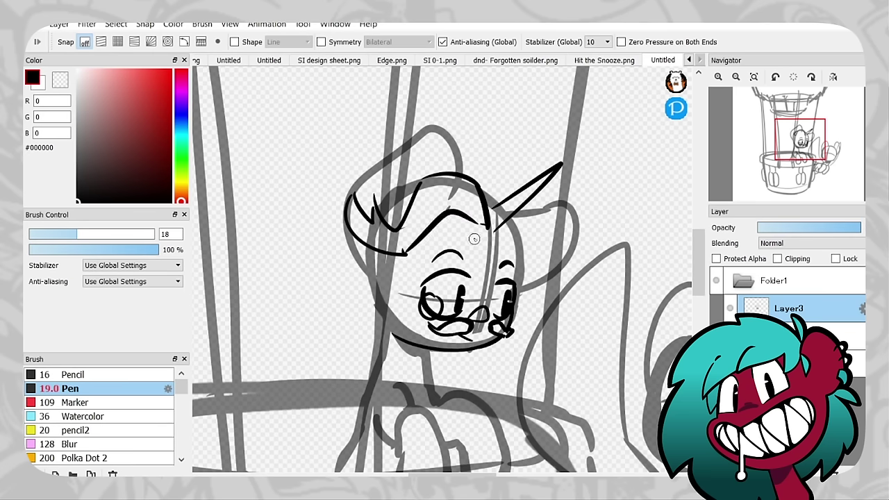
Redraw the lower edge of the basket character's fringe and add a short inner fold near the spike
key(ctrl+z)
drag(407, 255, 479, 226)
key(ctrl+z)
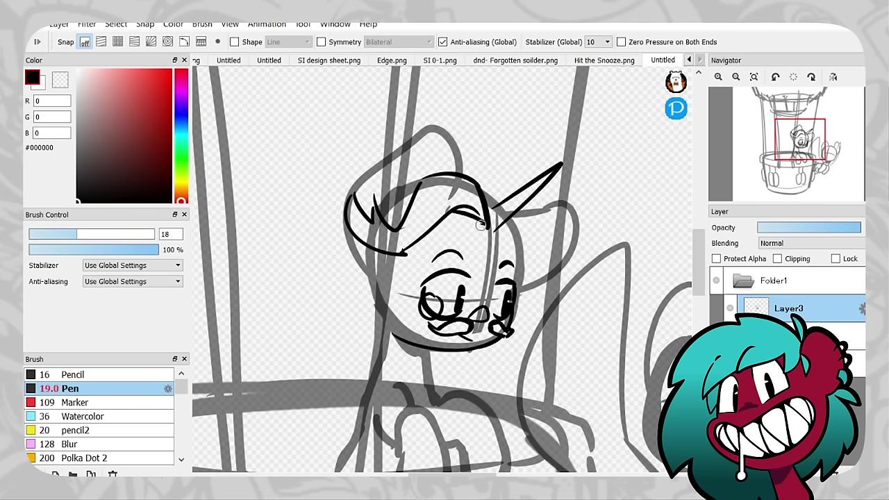
Draw the basket character's hair bump behind the spike with an inner strand line, and add a short tuft at the spike's far side
click(775, 76)
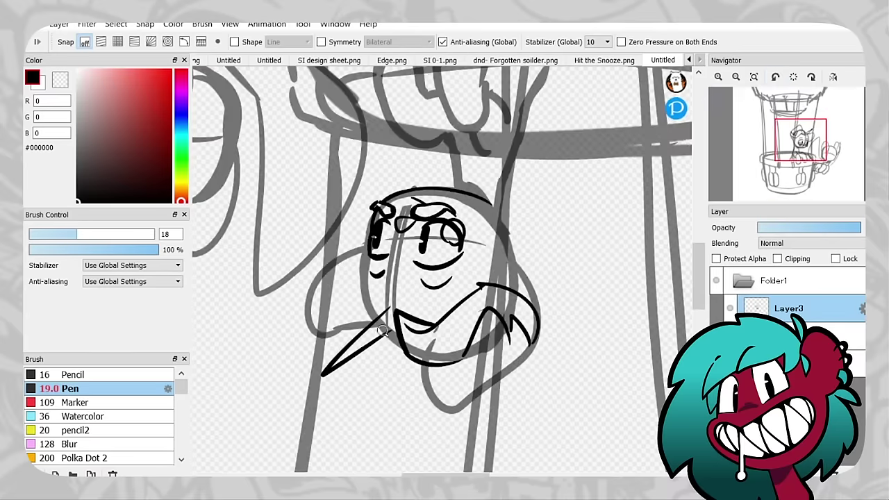
drag(370, 346, 428, 362)
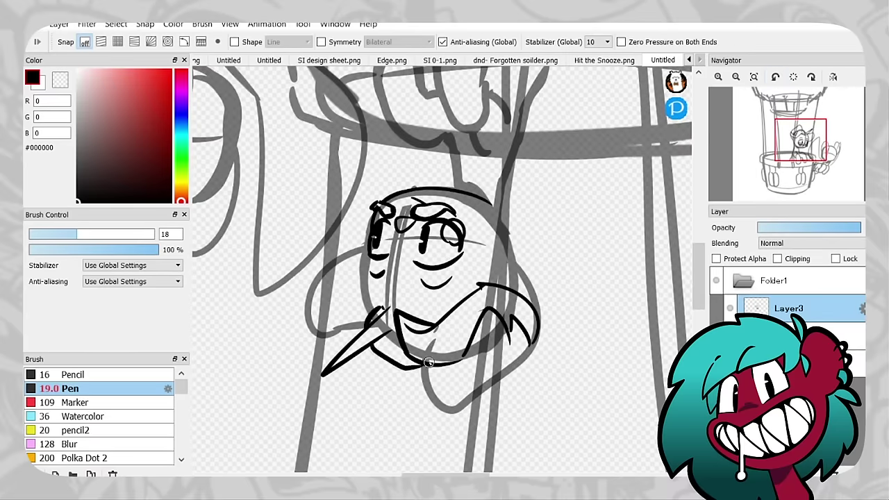
click(775, 77)
click(775, 76)
click(775, 76)
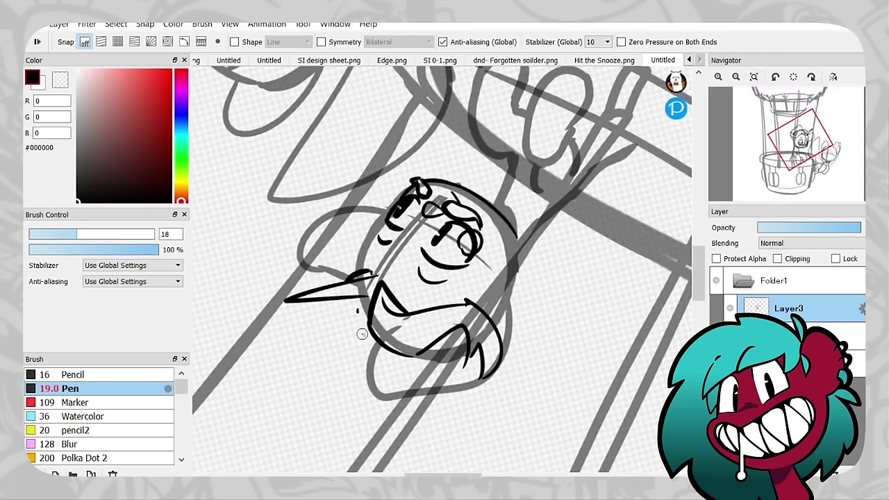
mouse_move(350, 306)
mouse_down()
mouse_move(362, 347)
mouse_move(347, 337)
mouse_up()
key(ctrl+z)
drag(339, 300, 349, 342)
drag(363, 317, 368, 351)
key(ctrl+z)
drag(347, 300, 364, 358)
key(ctrl+z)
drag(350, 285, 344, 333)
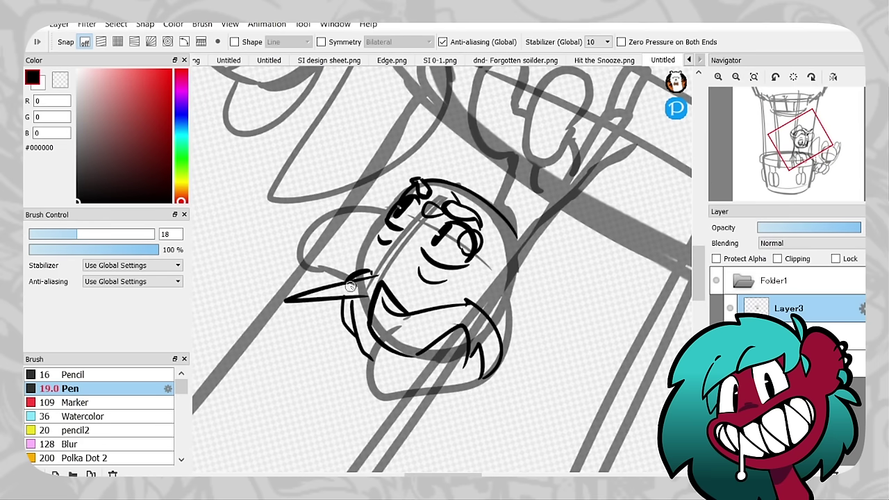
Draw a wavy lock of hair down the near side of the basket character's head, ending in a jagged tip beside the neck
click(796, 77)
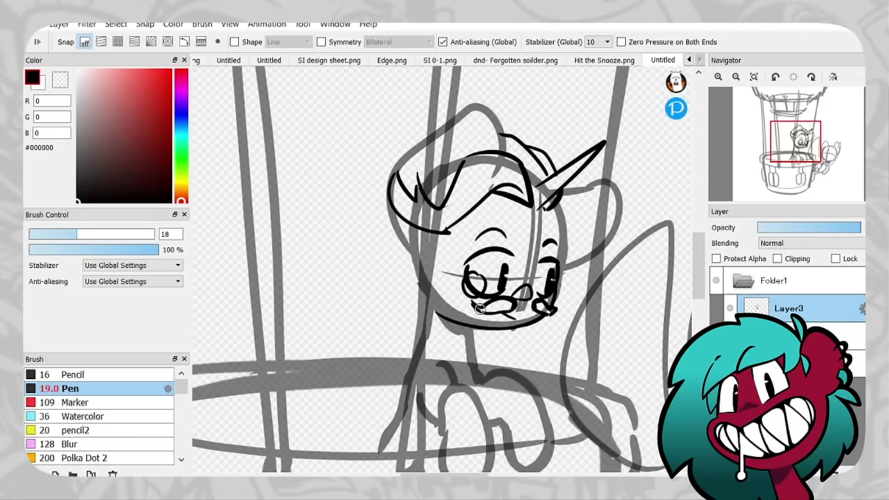
mouse_move(387, 224)
mouse_down()
mouse_move(413, 280)
mouse_move(395, 315)
mouse_move(418, 331)
mouse_up()
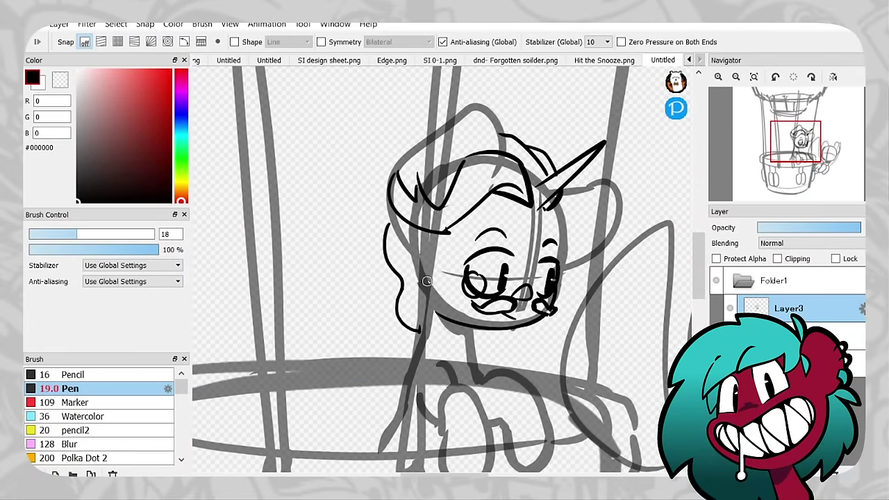
key(ctrl+z)
drag(401, 281, 408, 331)
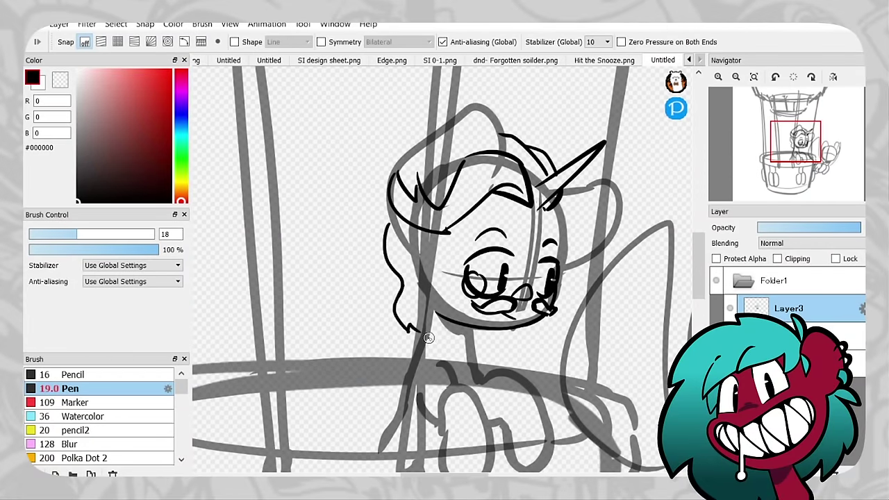
Draw the winged character's two rounded eyes with narrow upright black pupils on the face guide
drag(799, 141, 814, 164)
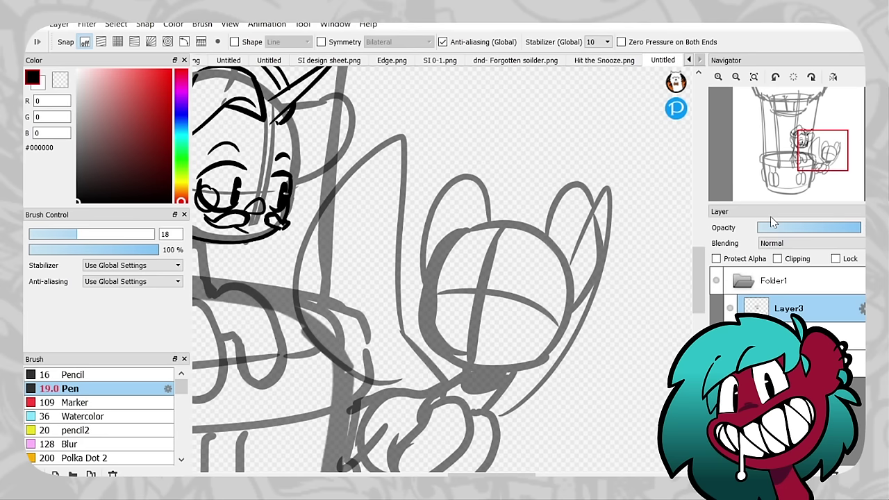
drag(822, 150, 827, 158)
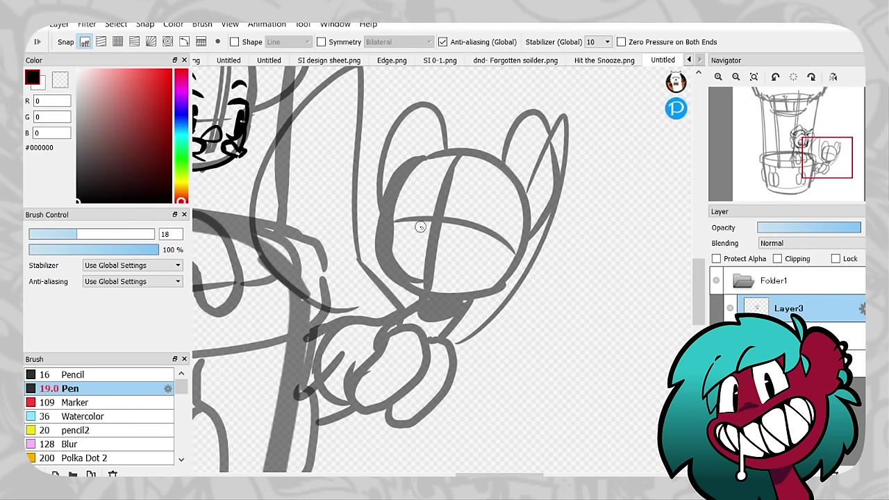
mouse_move(457, 238)
mouse_down()
mouse_move(500, 240)
mouse_move(472, 226)
mouse_move(488, 232)
mouse_move(491, 218)
mouse_move(485, 242)
mouse_move(495, 238)
mouse_move(473, 205)
mouse_up()
key(ctrl+z)
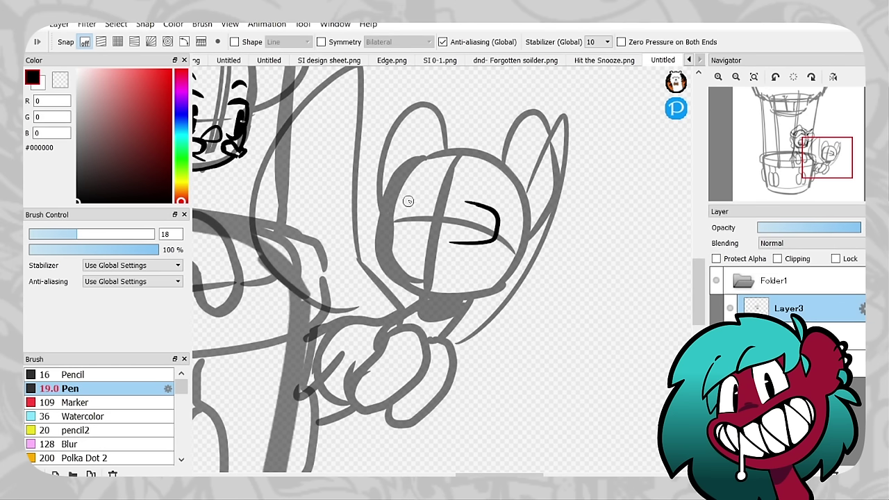
key(ctrl+z)
drag(418, 202, 409, 236)
key(ctrl+z)
key(ctrl+z)
key(h)
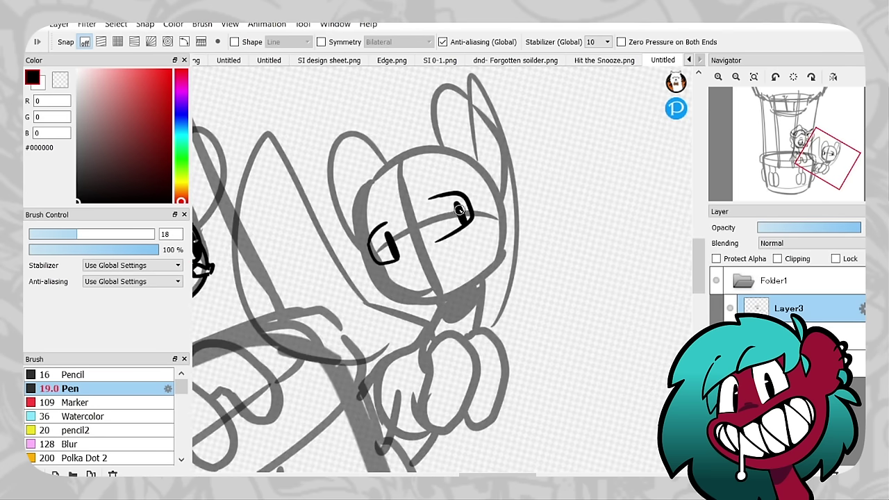
key(h)
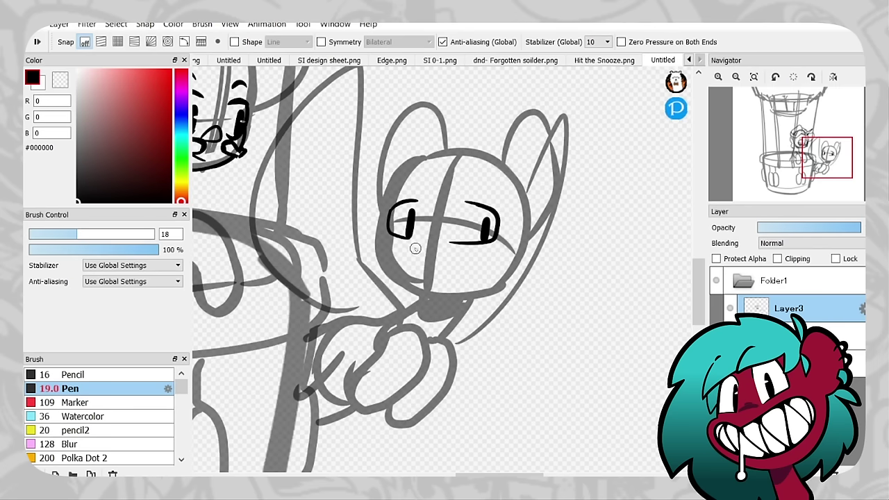
Draw the winged character's small rounded nose and sideways smile, and add short brow strokes above the eyes
drag(416, 268, 442, 271)
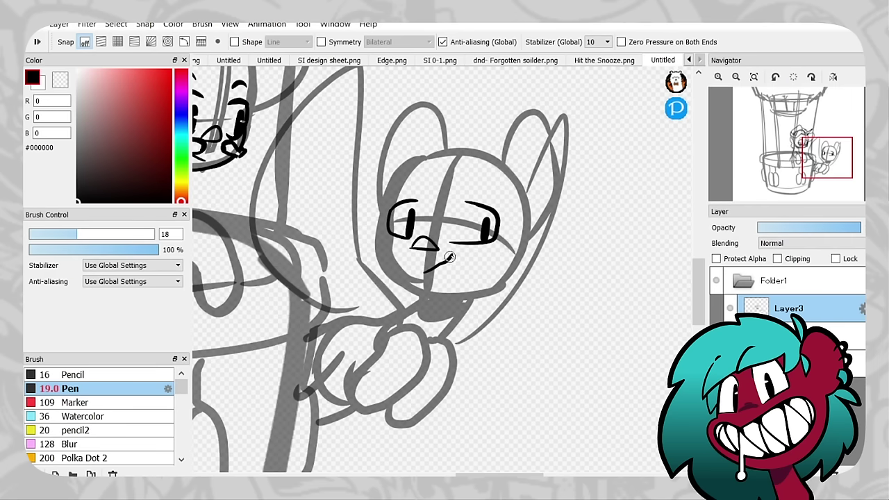
drag(460, 199, 366, 256)
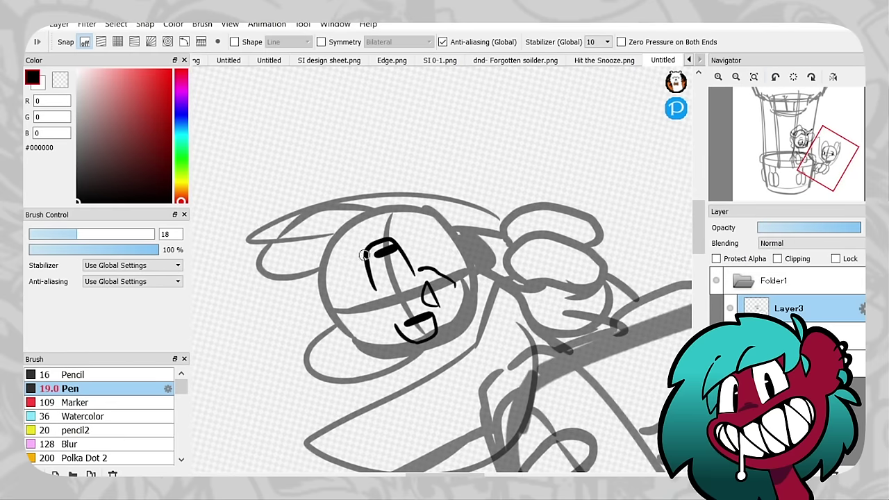
key(ctrl+0)
drag(461, 194, 489, 200)
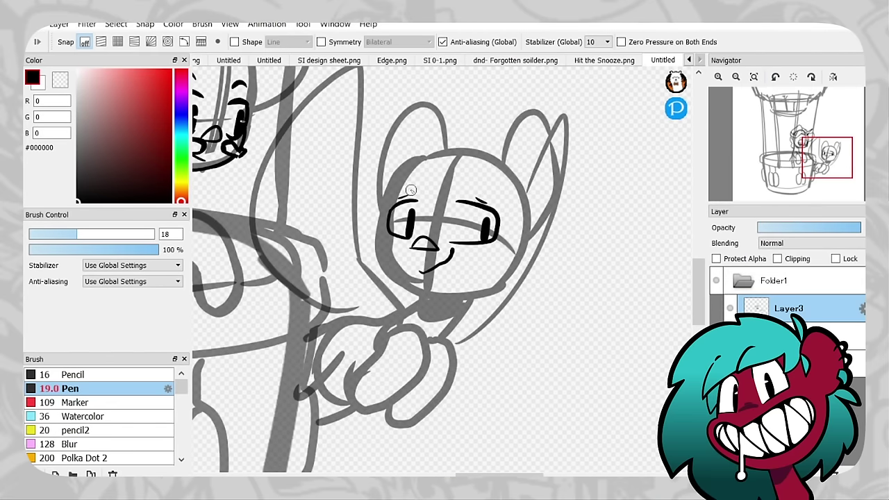
Cut small highlights into the winged character's pupils with the transparent colour
key(x)
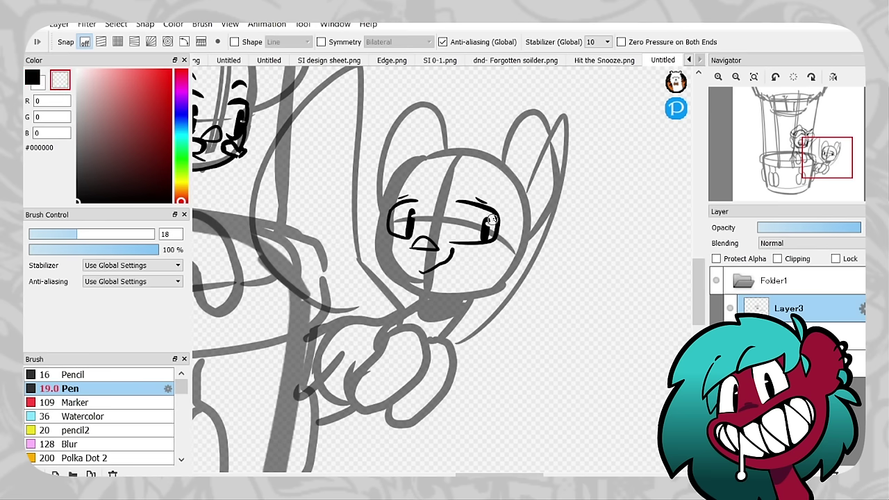
scroll(491, 219, up, 3)
scroll(491, 219, down, 4)
scroll(492, 133, up, 2)
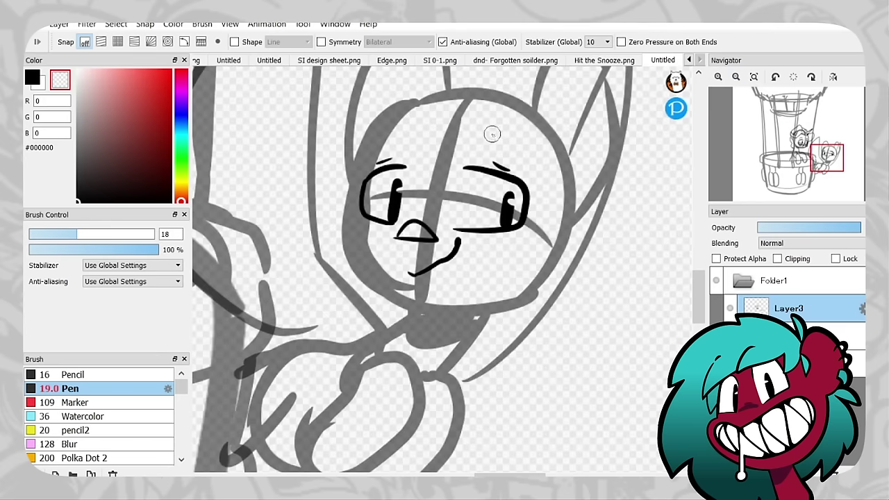
Narrow the winged character's far eye slightly with a rectangular selection and transform, then deselect and return to the black pen
key(m)
drag(448, 153, 532, 233)
key(ctrl+t)
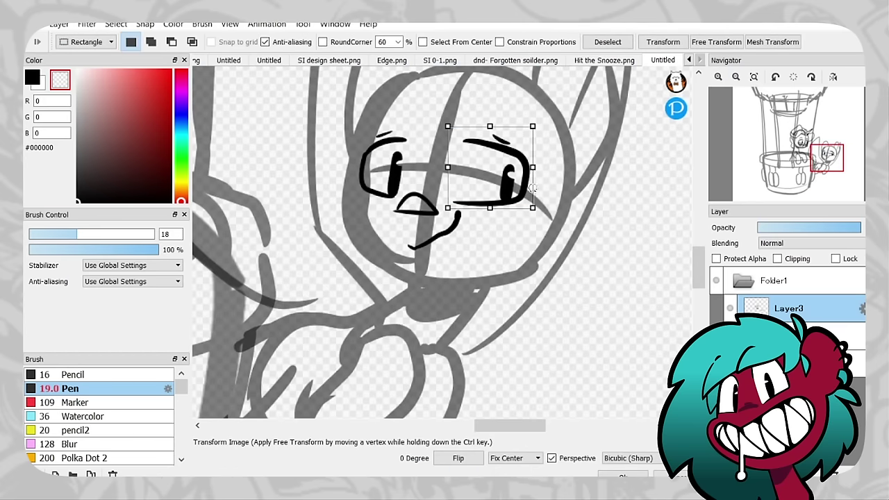
drag(532, 188, 523, 185)
key(Return)
scroll(601, 400, up, 1)
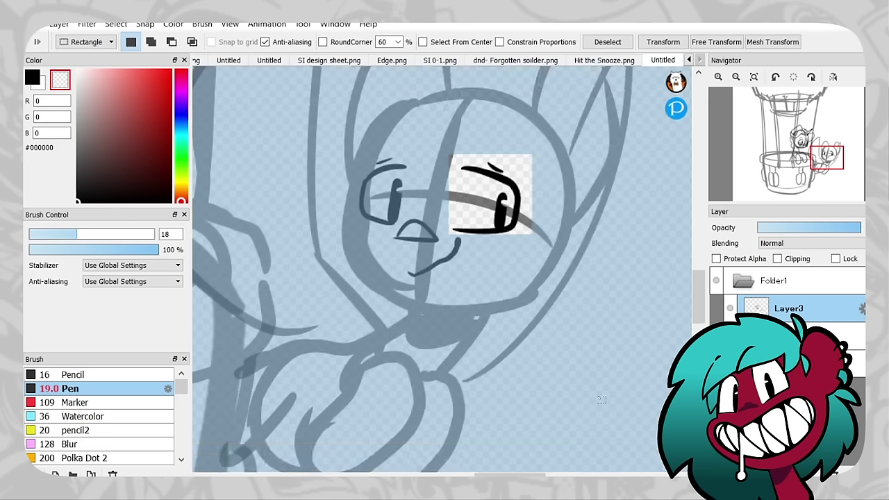
key(ctrl+d)
key(x)
key(b)
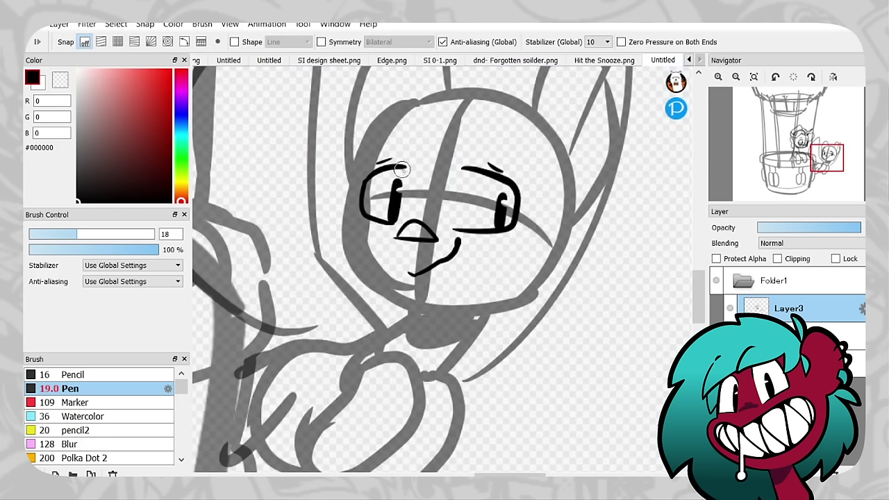
Erase the winged character's smile with the transparent colour and redraw it smaller in black, tucked beneath the nose
click(735, 76)
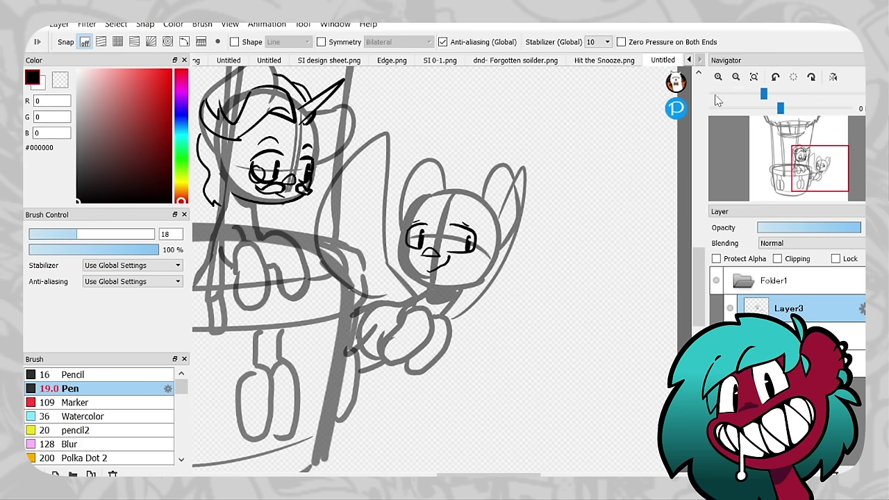
scroll(444, 274, up, 5)
key(x)
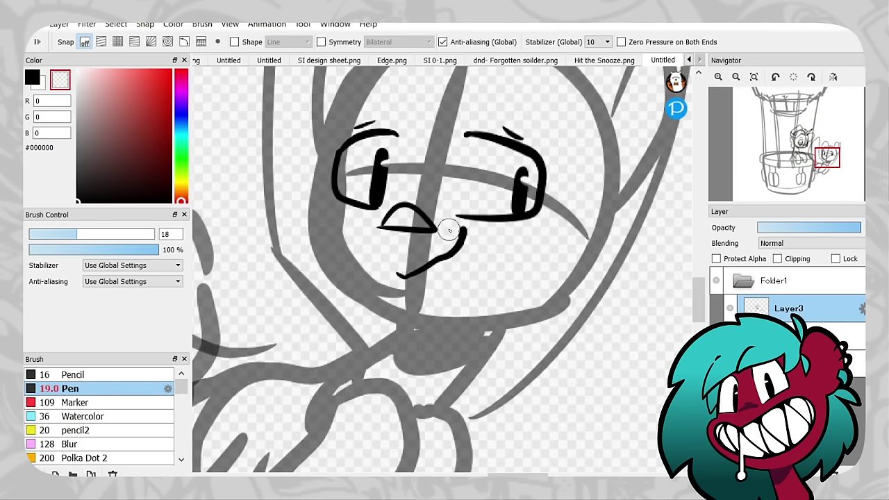
mouse_move(445, 257)
mouse_down()
mouse_move(415, 274)
mouse_move(457, 271)
mouse_up()
key(x)
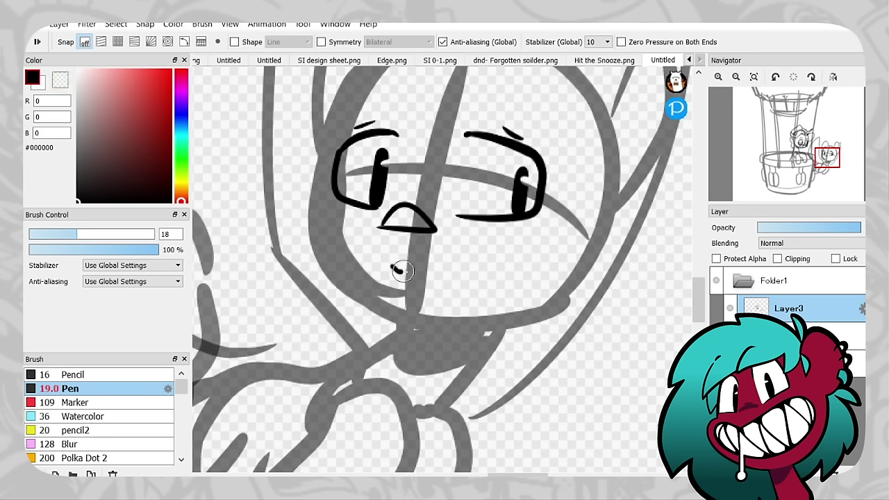
drag(383, 268, 434, 234)
key(ctrl+z)
mouse_move(382, 264)
mouse_down()
mouse_move(425, 231)
mouse_move(614, 355)
mouse_move(447, 257)
mouse_move(612, 333)
mouse_move(720, 361)
mouse_move(482, 194)
mouse_move(535, 271)
mouse_up()
key(ctrl+z)
click(736, 77)
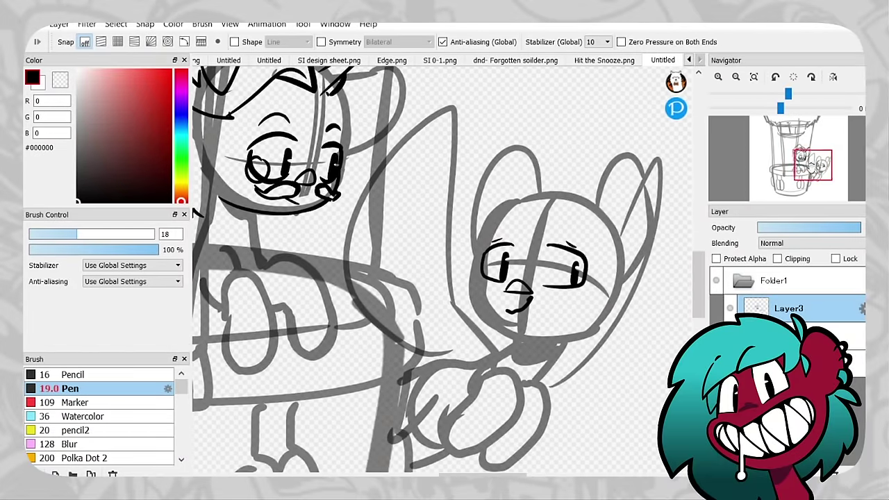
Outline the winged character's lower face in black, from the near cheek around the chin to the far cheek
drag(486, 258, 496, 320)
key(ctrl+z)
drag(479, 263, 518, 332)
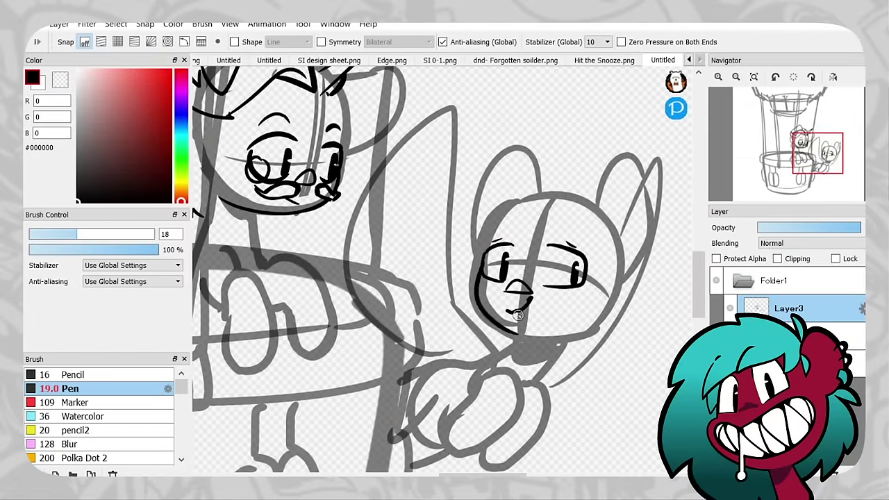
key(ctrl+Left)
mouse_move(605, 198)
mouse_down()
mouse_move(545, 283)
mouse_move(516, 289)
mouse_up()
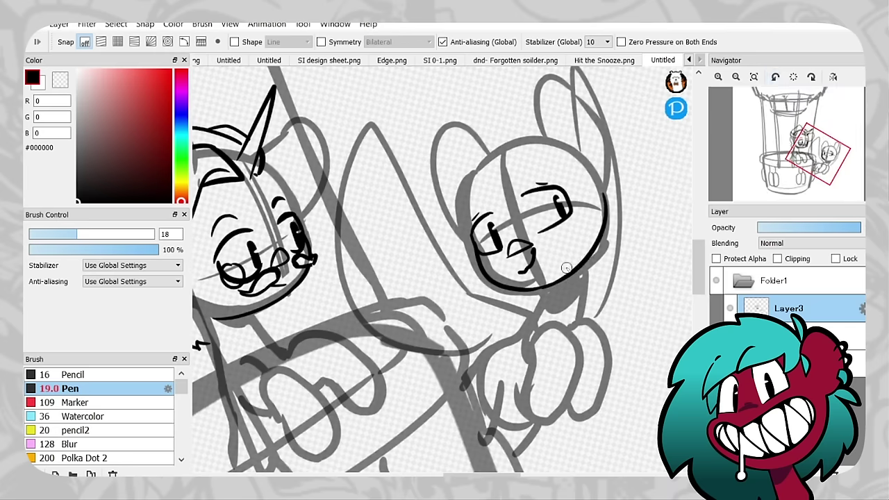
click(793, 76)
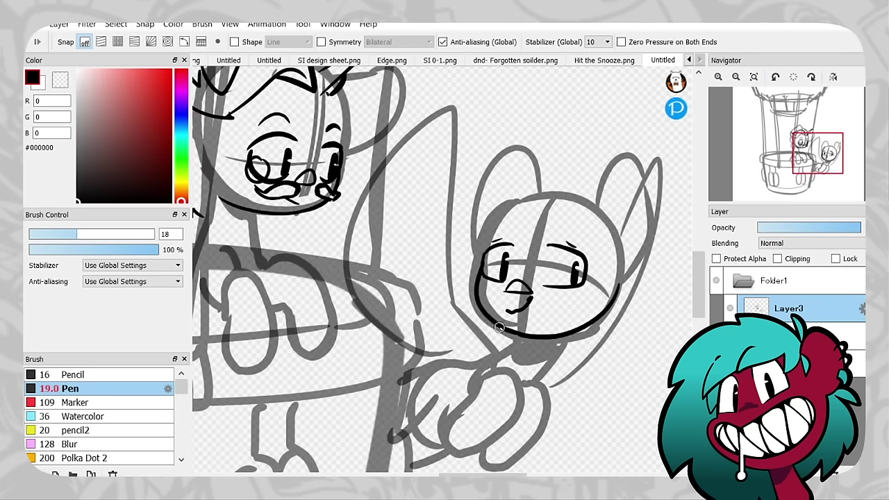
Draw a narrow pointed hair tuft on the winged character's forehead, above the outer corner of the far eye
drag(775, 162, 765, 179)
drag(805, 155, 749, 202)
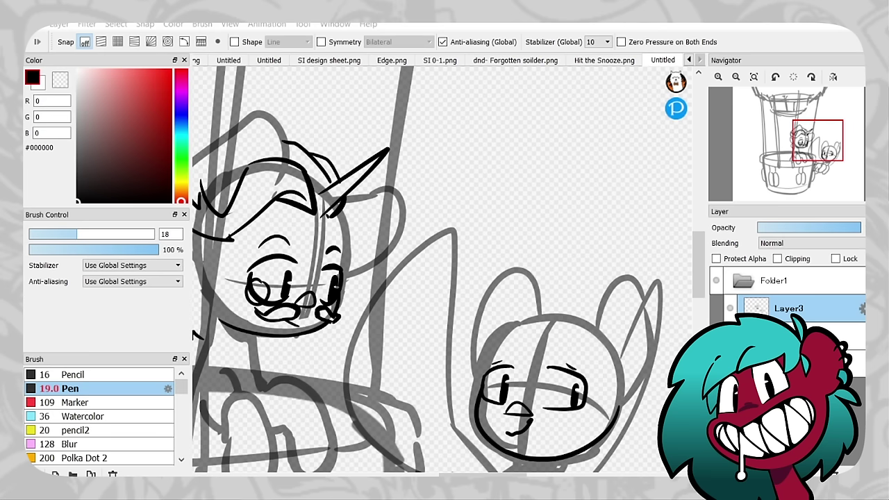
drag(818, 141, 823, 148)
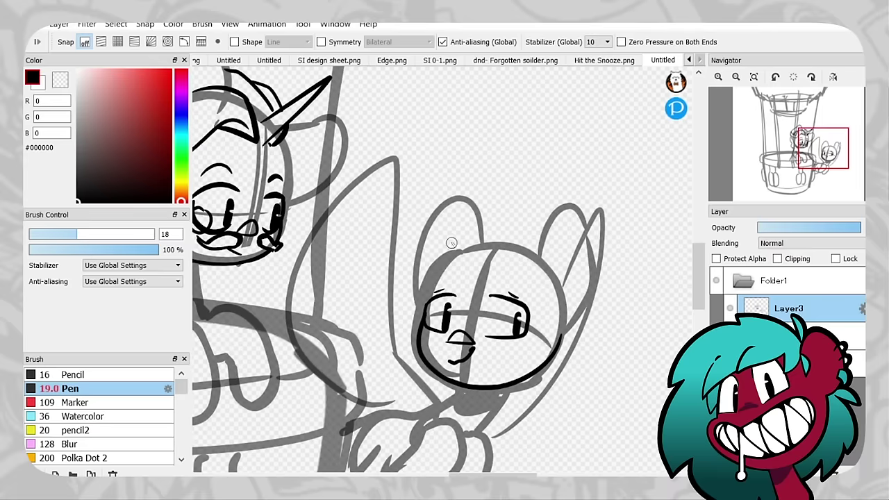
drag(541, 298, 531, 250)
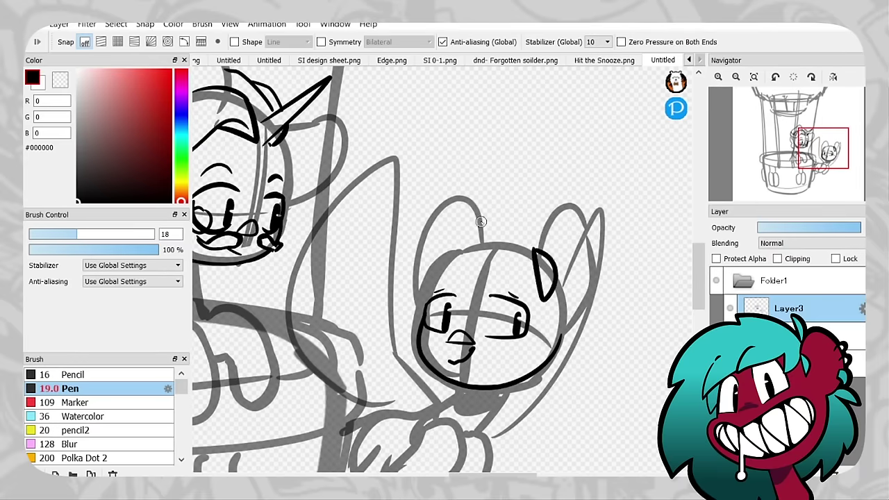
key(ctrl+z)
key(ctrl+z)
drag(542, 292, 538, 251)
key(ctrl+z)
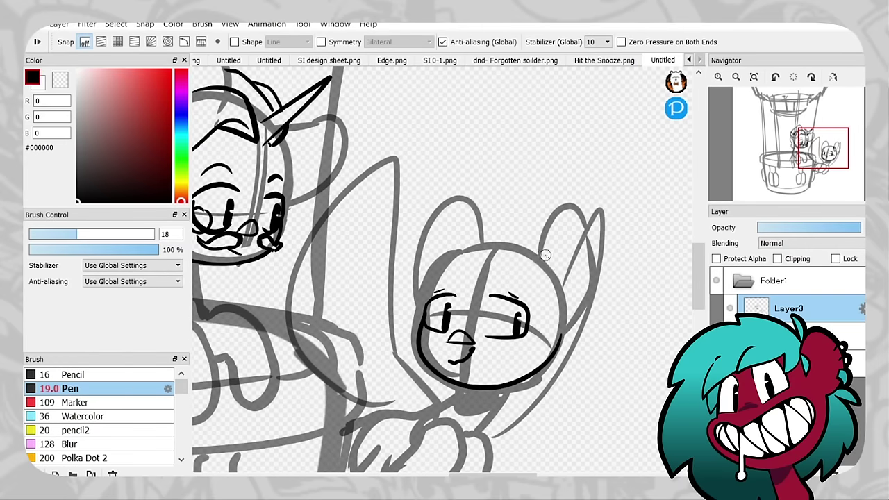
mouse_move(556, 285)
mouse_down()
mouse_move(546, 250)
mouse_move(542, 261)
mouse_move(505, 254)
mouse_up()
key(ctrl+z)
click(775, 77)
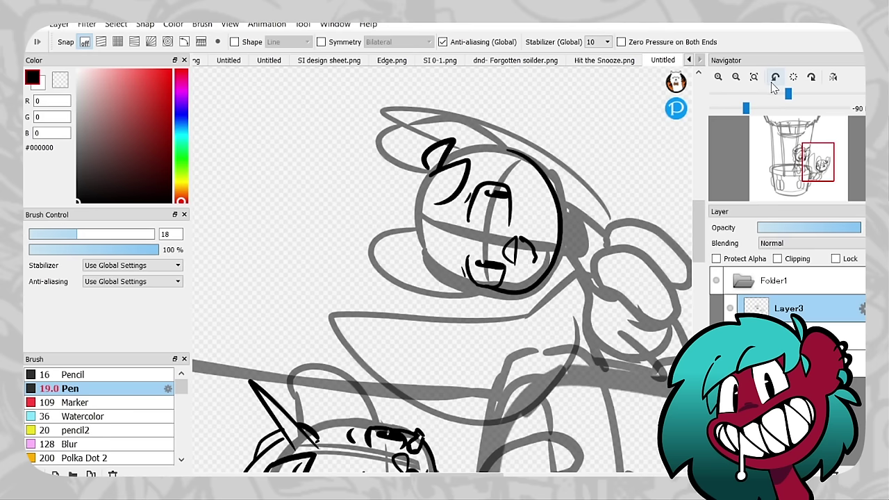
key(ctrl+z)
drag(432, 183, 458, 204)
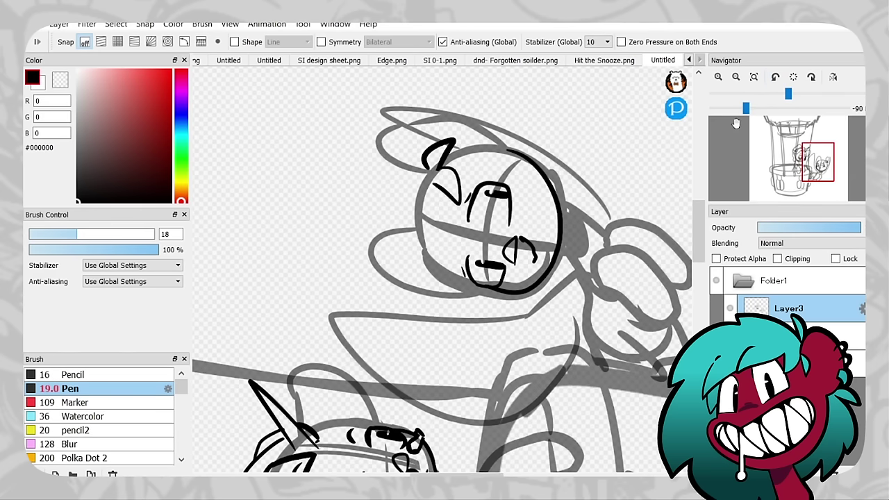
click(793, 77)
key(ctrl+z)
mouse_move(548, 298)
mouse_down()
mouse_move(535, 250)
mouse_move(534, 258)
mouse_up()
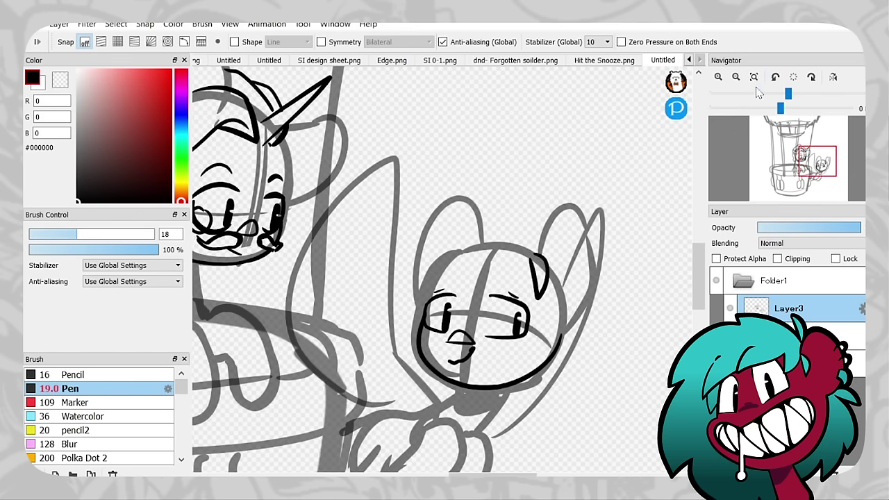
Draw the winged character's fringe sweeping across the forehead in pointed strands, ending beside the near eye
drag(758, 93, 736, 93)
mouse_move(480, 190)
mouse_down()
mouse_move(473, 269)
mouse_move(437, 272)
mouse_up()
key(ctrl+z)
key(ctrl+z)
mouse_move(462, 245)
mouse_down()
mouse_move(435, 251)
mouse_move(456, 231)
mouse_up()
key(ctrl+z)
mouse_move(501, 172)
mouse_down()
mouse_move(471, 238)
mouse_move(459, 297)
mouse_up()
key(ctrl+z)
key(ctrl+z)
drag(481, 210, 453, 296)
key(ctrl+z)
key(ctrl+y)
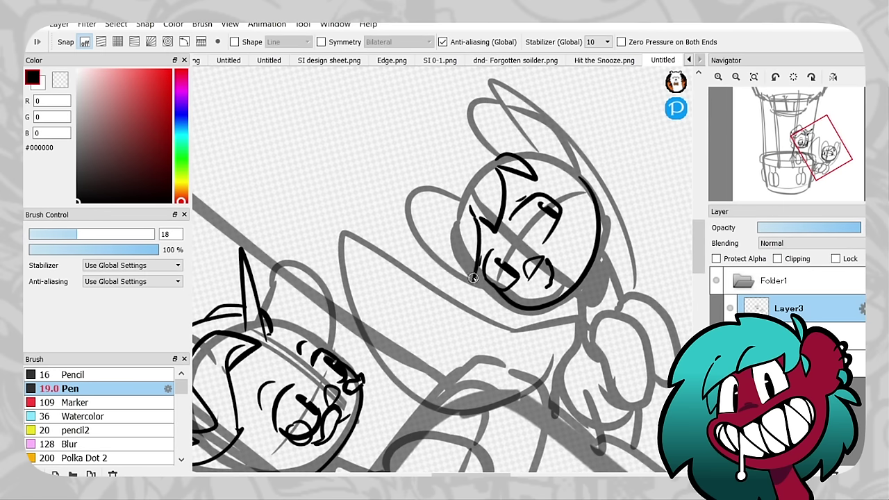
Add a long curved lock of hair beside the winged character's near eye, meeting the fringe's tip in a point
key(ctrl+z)
mouse_move(435, 199)
mouse_down()
mouse_move(480, 216)
mouse_move(449, 206)
mouse_up()
key(ctrl+z)
key(ctrl+z)
key(ctrl+z)
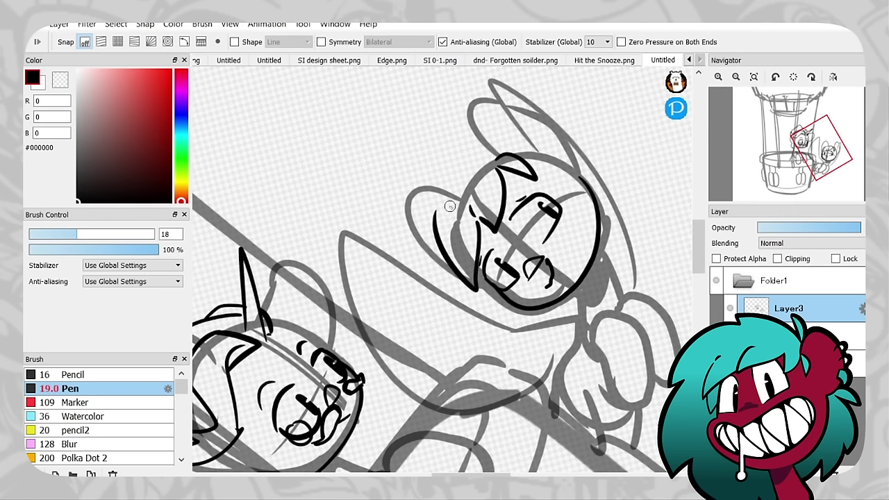
Try to outline the winged character's outer hair with a tuft at the crown and a spiky back edge
drag(653, 133, 346, 325)
mouse_move(345, 358)
mouse_down()
mouse_move(375, 382)
mouse_move(343, 357)
mouse_move(357, 183)
mouse_move(339, 199)
mouse_move(368, 275)
mouse_up()
key(ctrl+z)
key(ctrl+z)
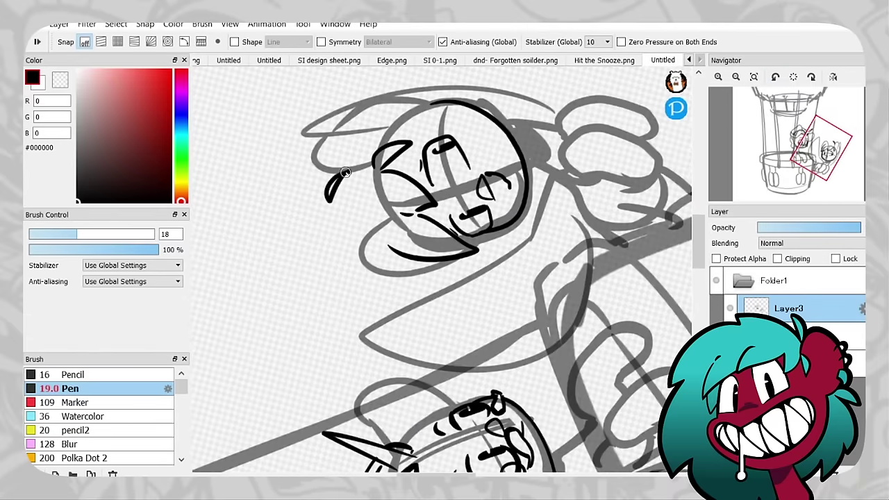
drag(335, 173, 358, 268)
mouse_move(354, 247)
mouse_down()
mouse_move(411, 280)
mouse_move(443, 278)
mouse_up()
key(ctrl+z)
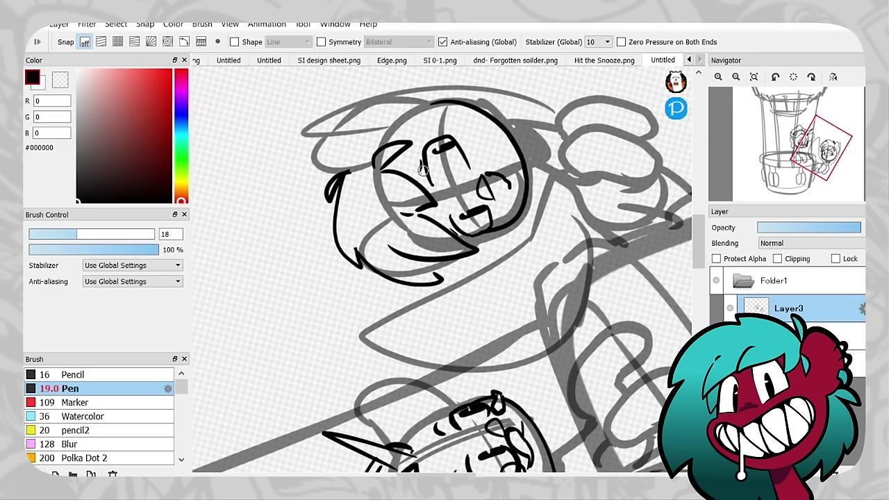
key(ctrl+z)
key(ctrl+z)
mouse_move(342, 174)
mouse_down()
mouse_move(377, 302)
mouse_move(362, 294)
mouse_move(394, 294)
mouse_up()
key(ctrl+z)
key(ctrl+z)
key(ctrl+z)
drag(356, 272, 469, 306)
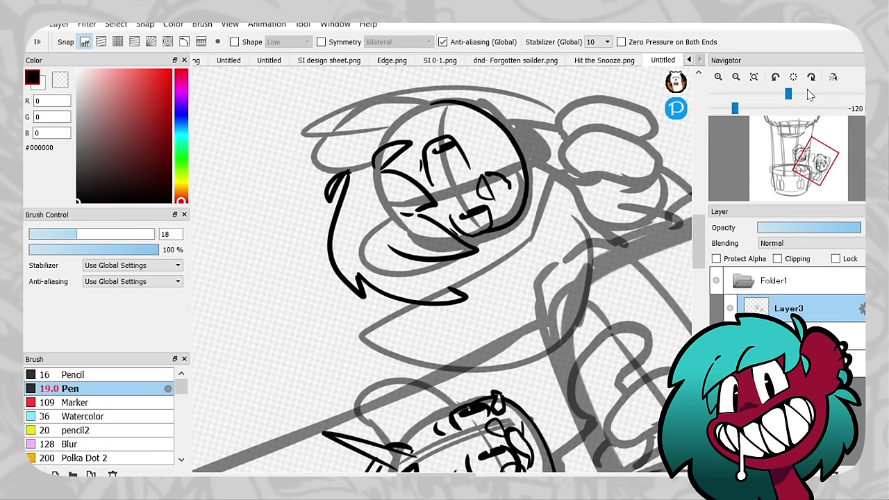
click(793, 77)
key(ctrl+z)
key(ctrl+z)
Draw a pointed tuft at the winged character's crown and curve the hair outline back over the head from it
drag(549, 195, 571, 245)
key(ctrl+z)
click(775, 76)
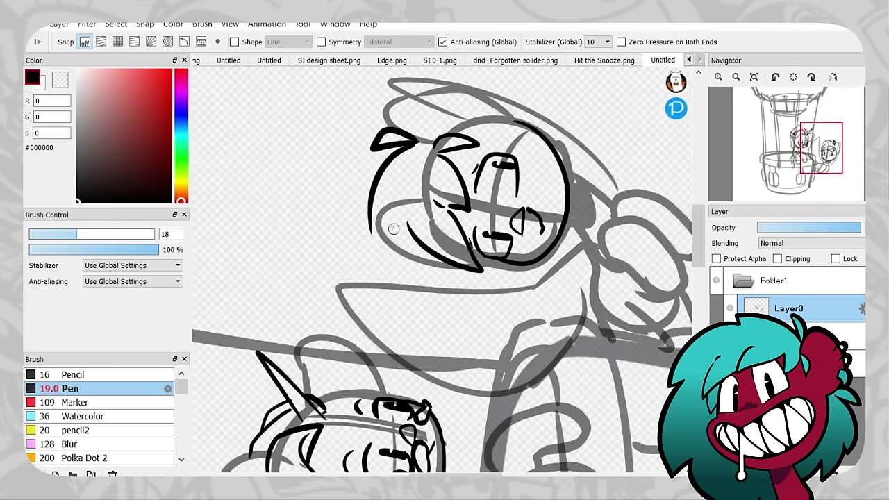
drag(370, 202, 384, 250)
key(ctrl+z)
key(ctrl+z)
drag(370, 201, 407, 261)
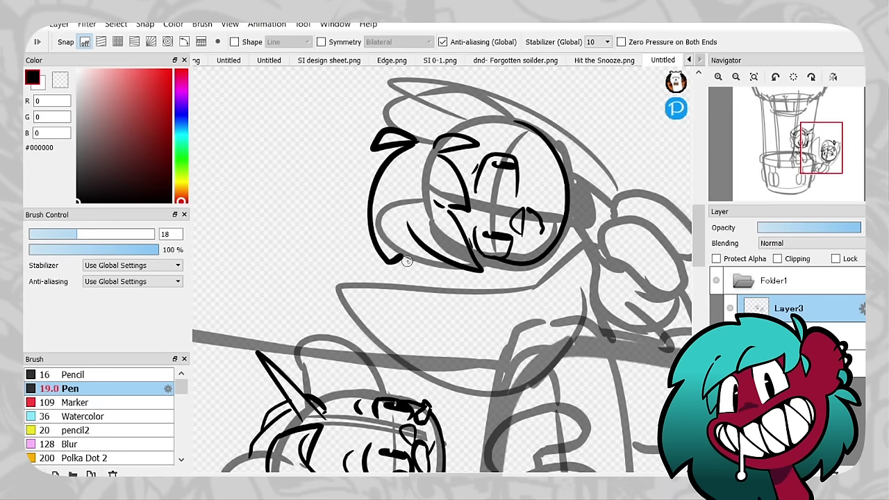
Continue the hair outline down the back of the winged character's head in jagged points to the neck
click(793, 76)
key(ctrl+z)
mouse_move(452, 225)
mouse_down()
mouse_move(401, 326)
mouse_move(426, 241)
mouse_up()
key(ctrl+z)
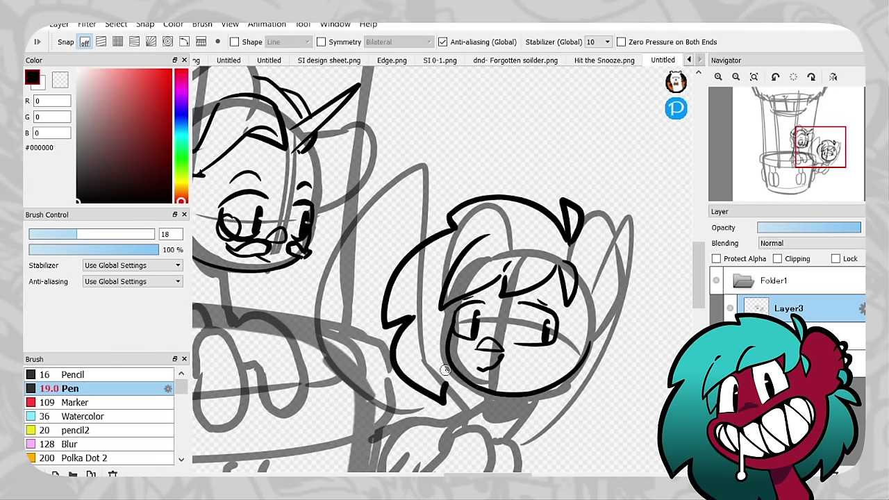
Erase the upper part of the curved lock's outer line with the transparent colour, then return to black
drag(428, 390, 210, 157)
key(x)
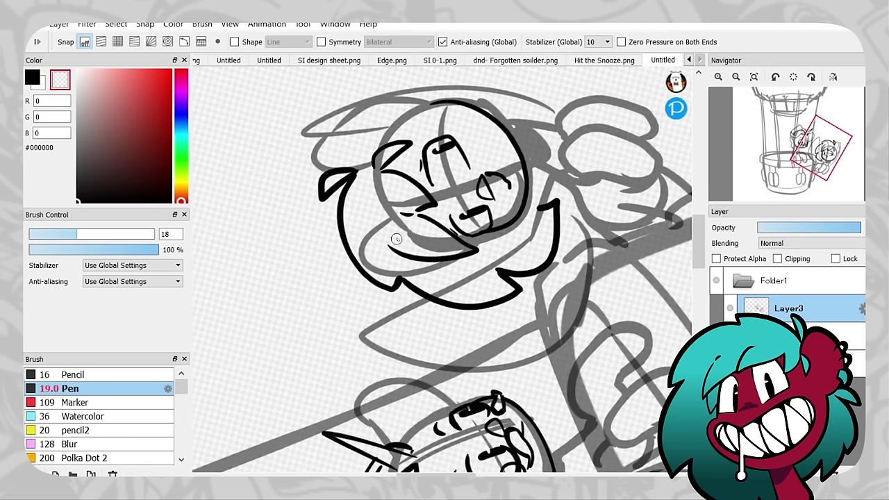
mouse_move(397, 234)
mouse_down()
mouse_move(439, 265)
mouse_move(464, 260)
mouse_move(428, 261)
mouse_up()
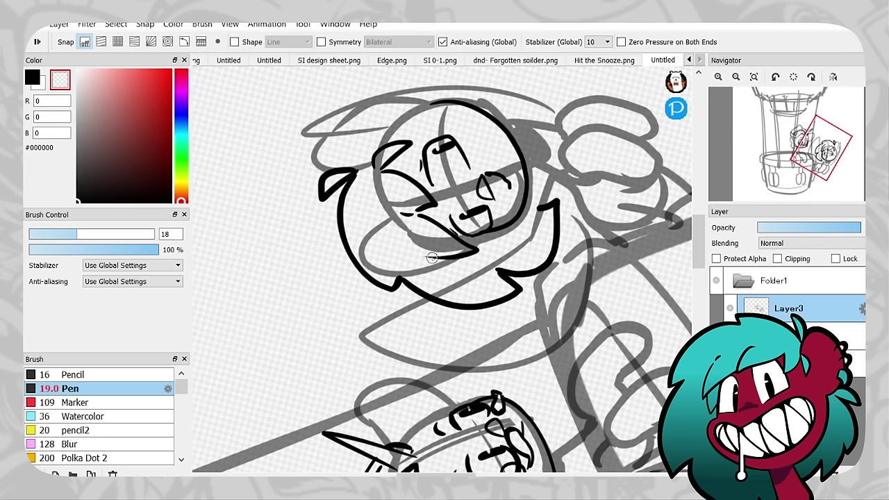
key(x)
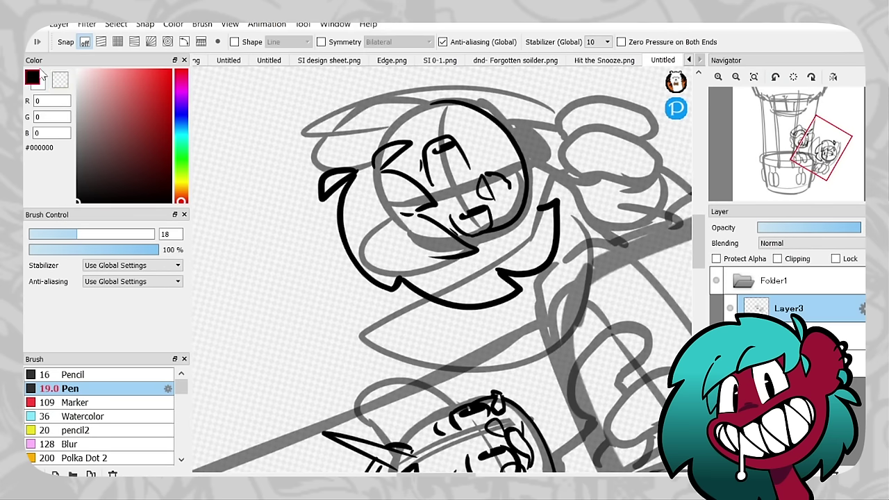
Draw the winged character's hair on the far side of the face, with a small tuft and pointed ends below the cheek
mouse_move(365, 149)
mouse_down()
mouse_move(475, 394)
mouse_move(611, 236)
mouse_move(640, 263)
mouse_up()
key(ctrl+z)
mouse_move(615, 229)
mouse_down()
mouse_move(640, 265)
mouse_move(620, 312)
mouse_move(614, 293)
mouse_up()
key(ctrl+z)
key(ctrl+z)
key(ctrl+z)
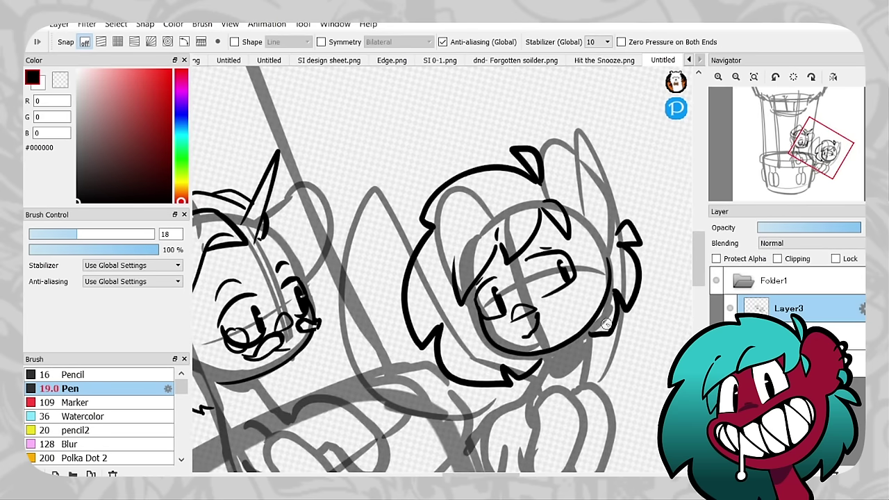
Try lower eyelashes and short cheek lines beneath the winged character's eyes
click(793, 77)
key(ctrl+z)
mouse_move(518, 347)
mouse_down()
mouse_move(528, 364)
mouse_move(535, 356)
mouse_up()
drag(540, 344, 544, 355)
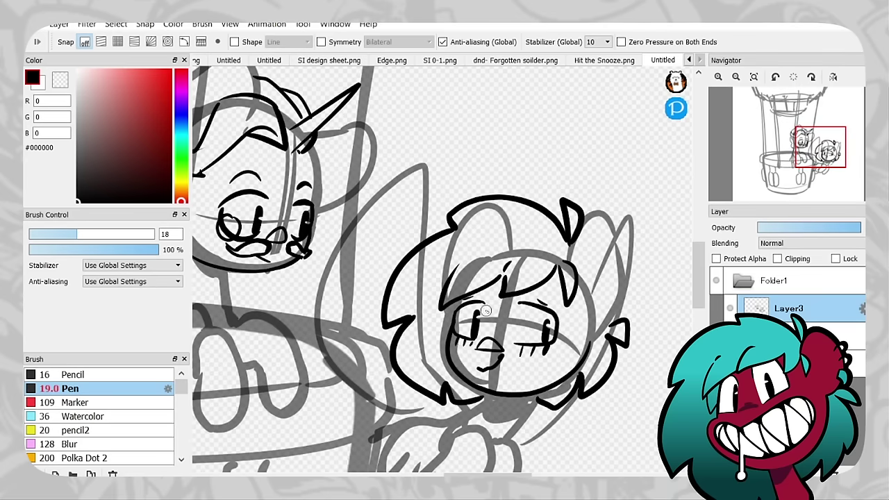
drag(464, 335, 507, 287)
key(ctrl+z)
key(ctrl+z)
drag(560, 304, 588, 301)
key(ctrl+z)
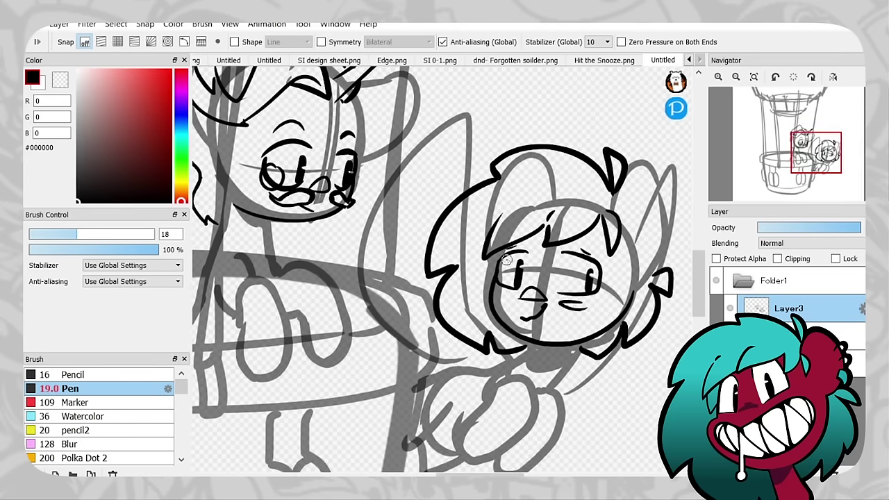
Draw the winged character's tall rounded far ear between the crown tuft and the side hair, with an inner-ear oval
mouse_move(493, 296)
mouse_down()
mouse_move(512, 286)
mouse_move(442, 321)
mouse_move(435, 357)
mouse_up()
scroll(597, 177, down, 3)
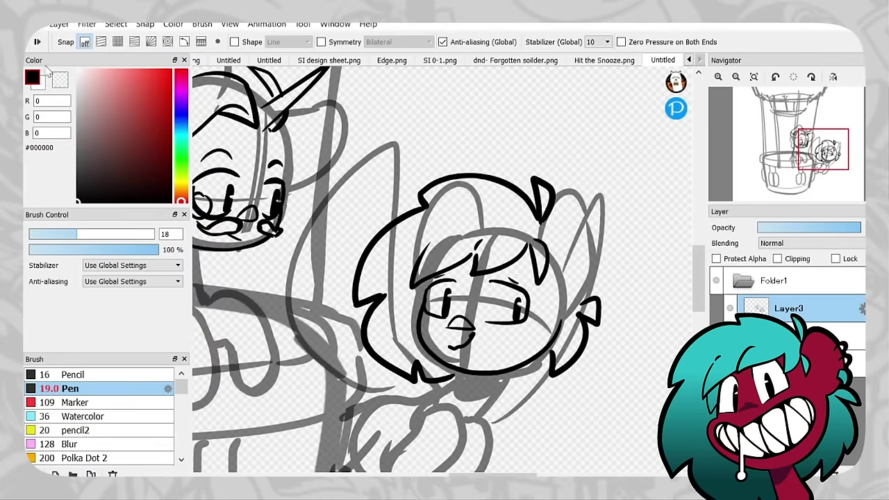
mouse_move(541, 217)
mouse_down()
mouse_move(589, 238)
mouse_move(555, 325)
mouse_up()
key(ctrl+z)
key(ctrl+z)
mouse_move(590, 224)
mouse_down()
mouse_move(582, 288)
mouse_move(592, 233)
mouse_move(553, 327)
mouse_move(591, 236)
mouse_move(556, 323)
mouse_up()
key(ctrl+z)
key(ctrl+z)
mouse_move(561, 212)
mouse_down()
mouse_move(556, 257)
mouse_move(564, 236)
mouse_up()
key(ctrl+z)
key(ctrl+z)
mouse_move(570, 304)
mouse_down()
mouse_move(553, 333)
mouse_move(555, 322)
mouse_up()
key(ctrl+z)
key(ctrl+z)
drag(675, 230, 625, 389)
key(Home)
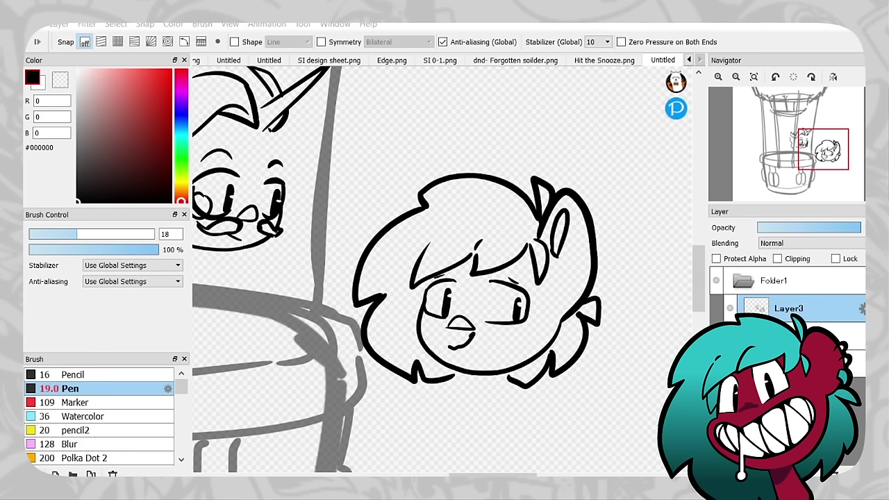
Erase the inner-ear oval and clean up the far ear's front edge, alternating the transparent and black colours
click(59, 80)
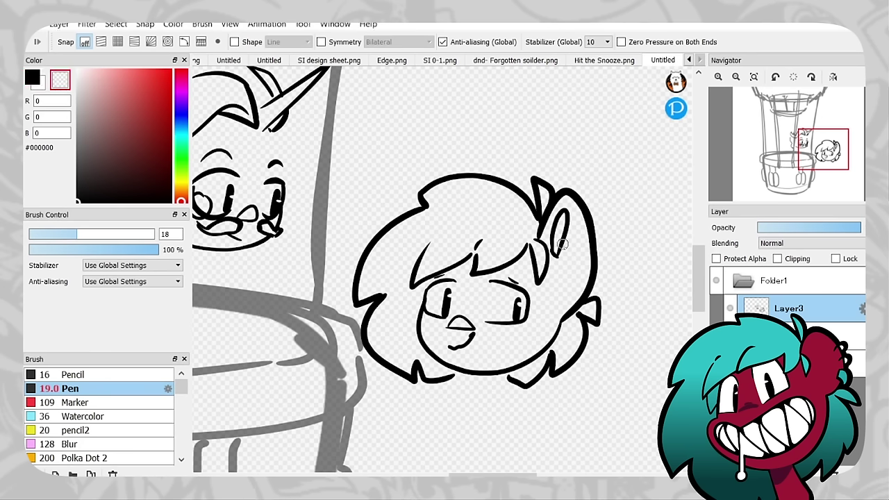
mouse_move(562, 244)
mouse_down()
mouse_move(558, 256)
mouse_move(561, 228)
mouse_up()
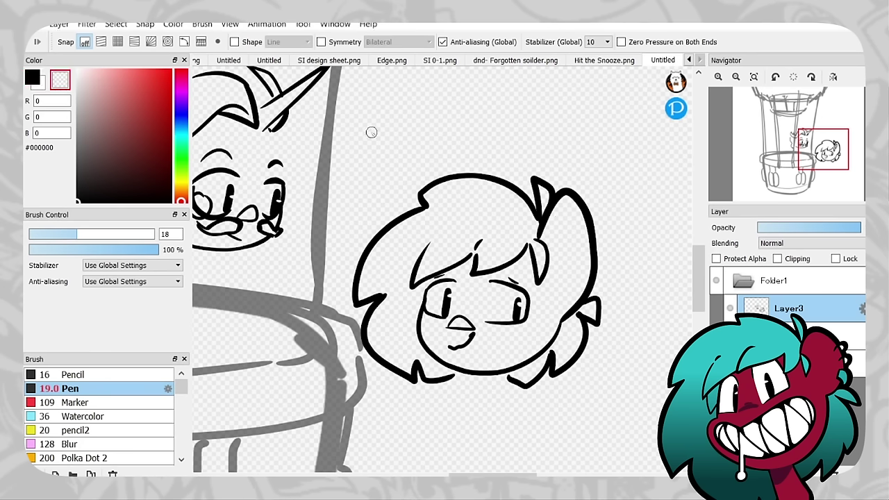
key(x)
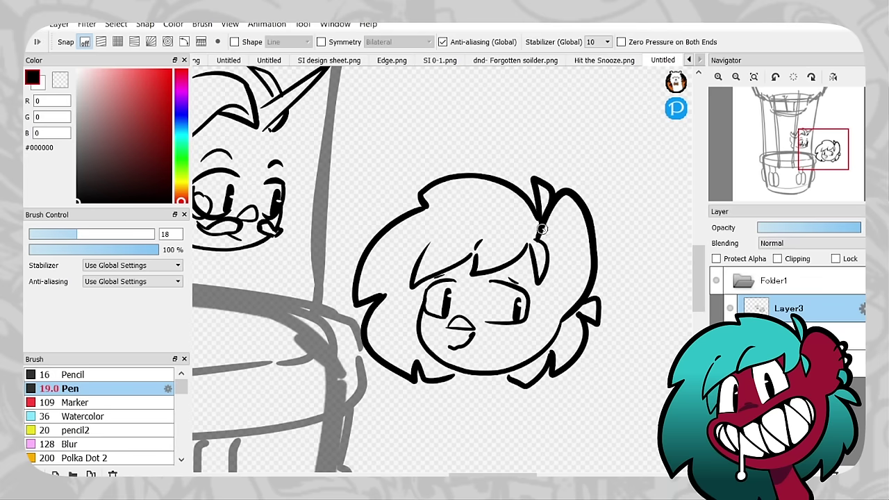
key(x)
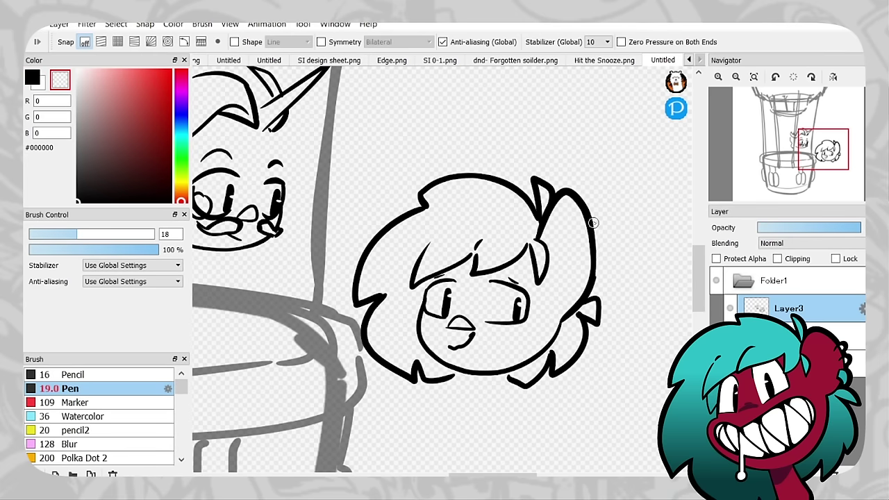
key(x)
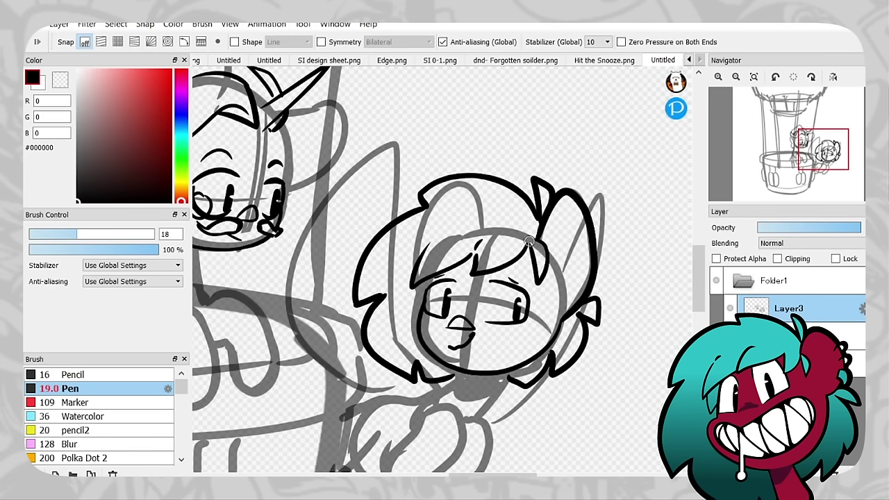
Outline the swept-up hair on the basket character's head, from beside the horn over the crown to the back of the head
drag(771, 149, 794, 132)
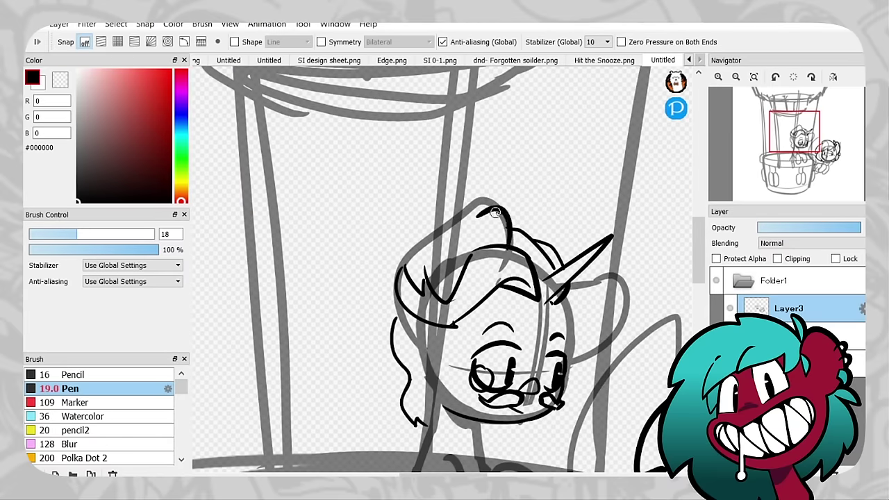
mouse_move(469, 210)
mouse_down()
mouse_move(406, 216)
mouse_move(441, 304)
mouse_up()
key(ctrl+z)
mouse_move(408, 195)
mouse_down()
mouse_move(434, 300)
mouse_move(469, 324)
mouse_move(502, 307)
mouse_up()
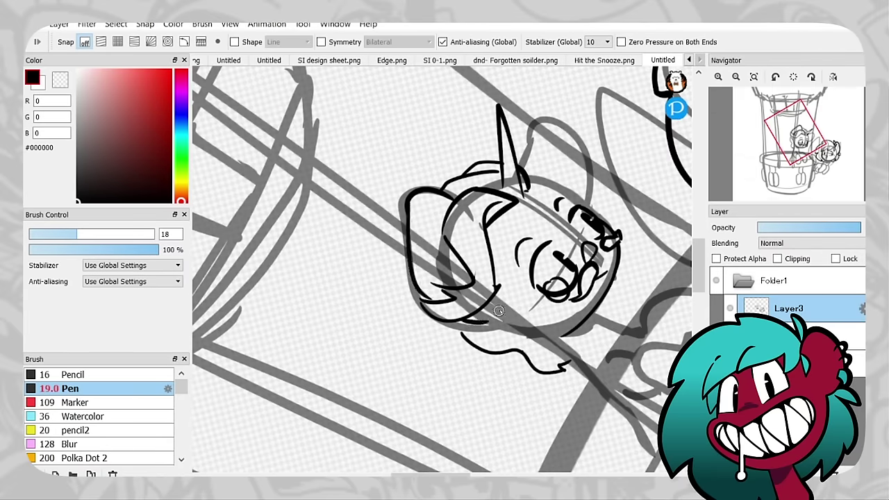
key(ctrl+0)
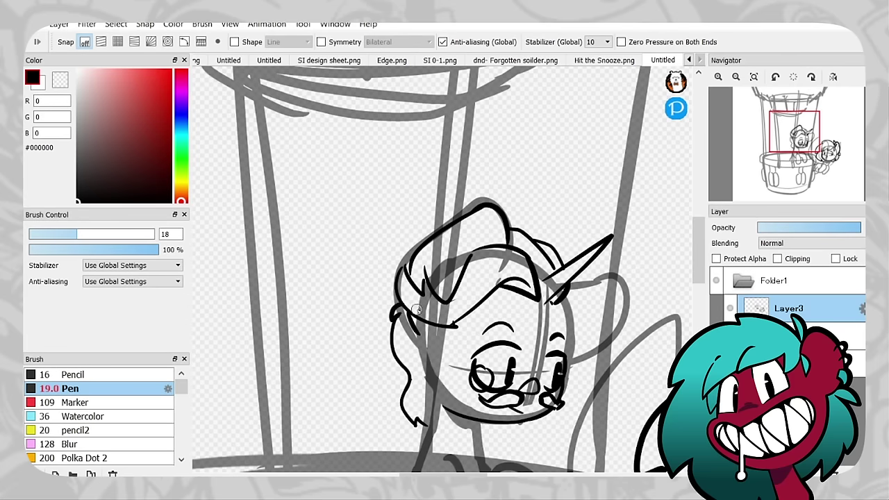
Draw the basket character's rounded far ear beside the horn and ink the near side of the face down to the chin
mouse_move(569, 283)
mouse_down()
mouse_move(517, 207)
mouse_move(577, 221)
mouse_move(522, 280)
mouse_up()
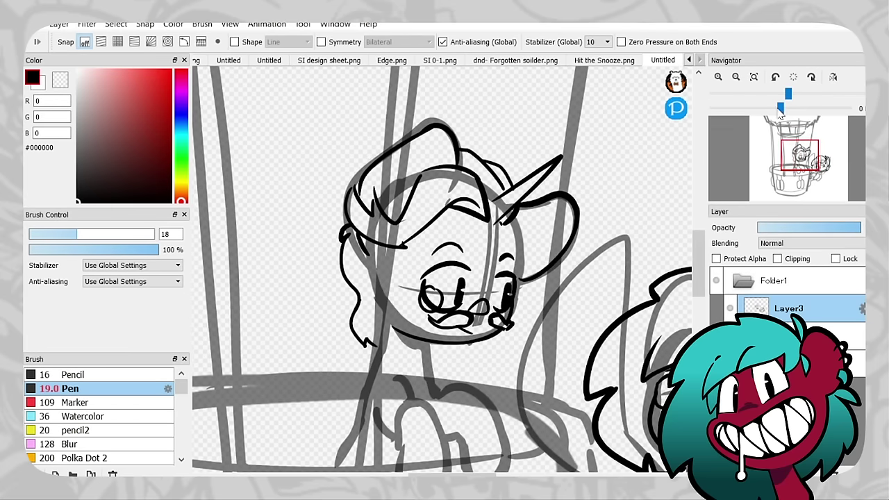
drag(395, 326, 438, 267)
drag(410, 192, 459, 278)
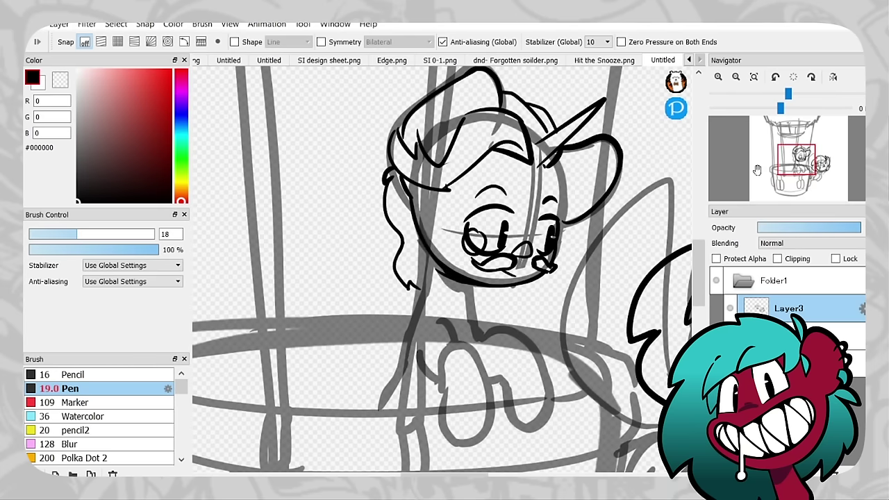
Try a thick line for the back of the basket character's neck, running from the jaw down into the basket
drag(821, 167, 831, 189)
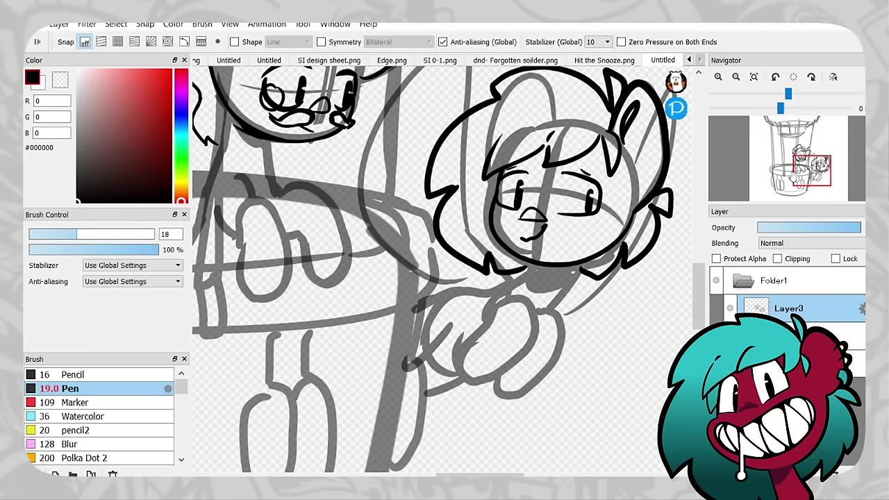
drag(807, 180, 798, 170)
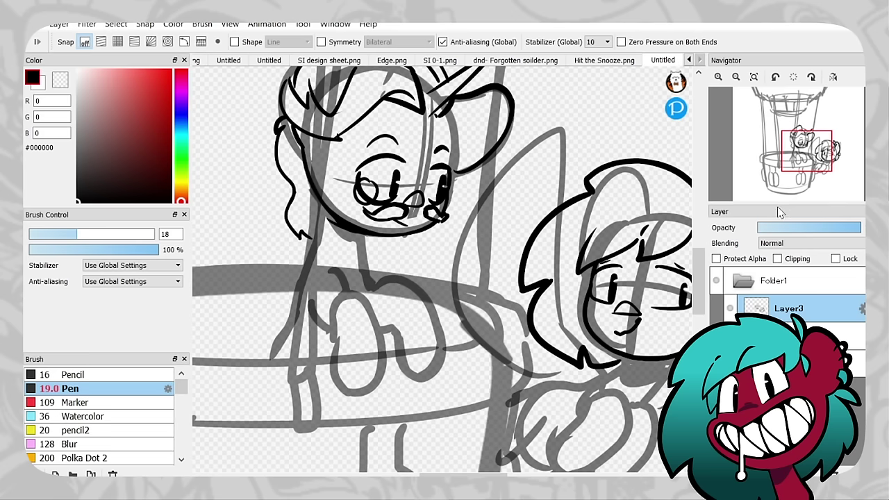
drag(799, 160, 720, 165)
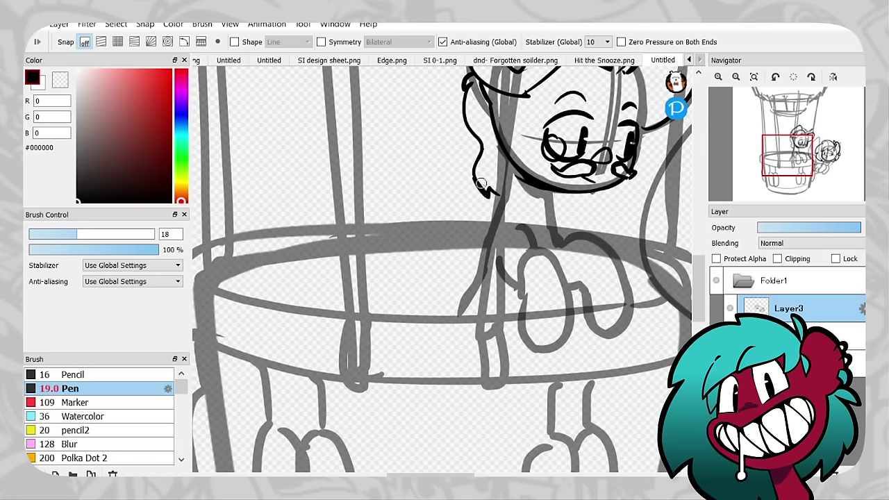
mouse_move(475, 174)
mouse_down()
mouse_move(492, 193)
mouse_move(430, 209)
mouse_move(337, 255)
mouse_move(363, 381)
mouse_up()
key(ctrl+z)
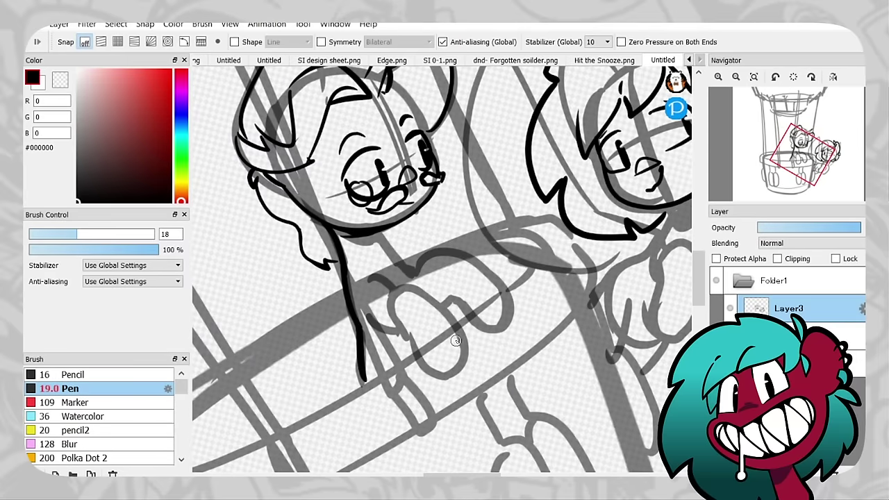
key(Home)
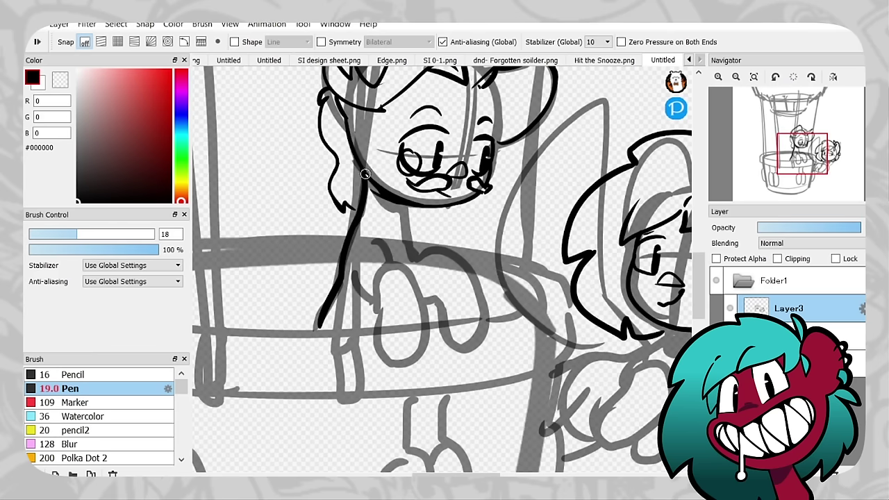
Fill a black shadow under the basket character's chin and draw the short front line of the neck
drag(391, 193, 414, 256)
key(ctrl+z)
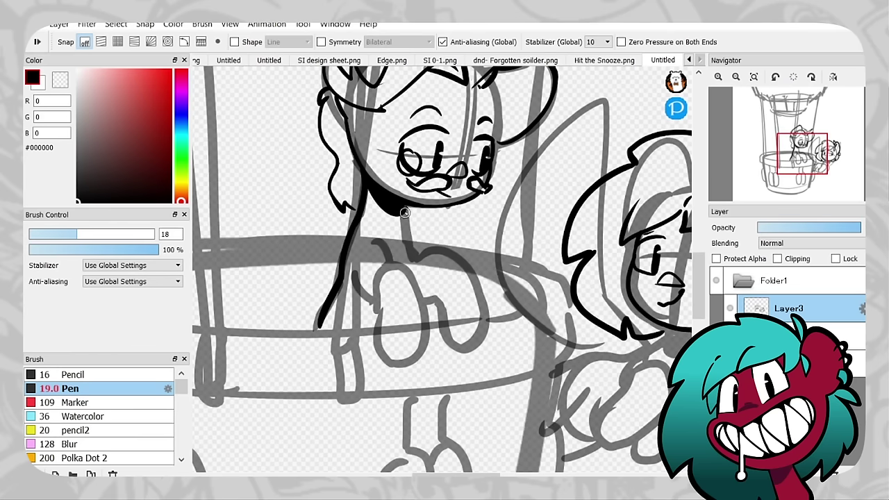
drag(402, 208, 413, 252)
scroll(452, 222, up, 4)
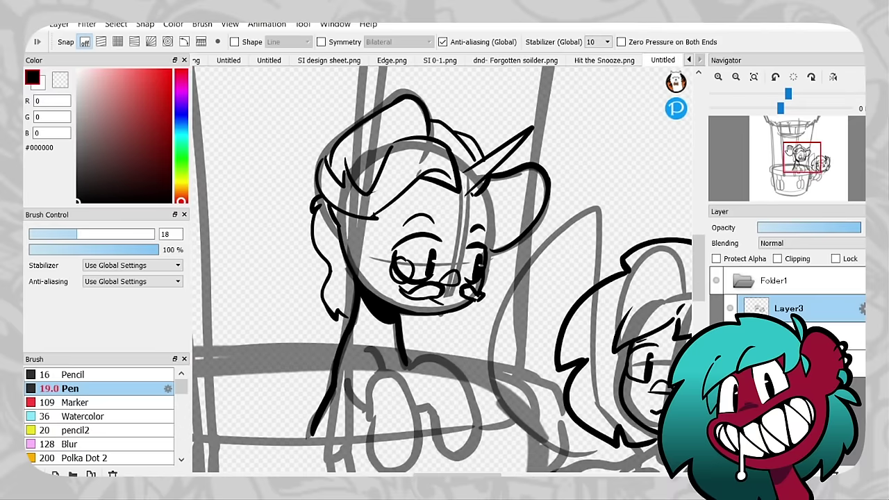
Draw the far edge of the basket character's face between the horn and the far eye, retrying the stroke
drag(486, 191, 490, 249)
key(ctrl+z)
mouse_move(483, 188)
mouse_down()
mouse_move(490, 268)
mouse_move(488, 239)
mouse_up()
key(ctrl+z)
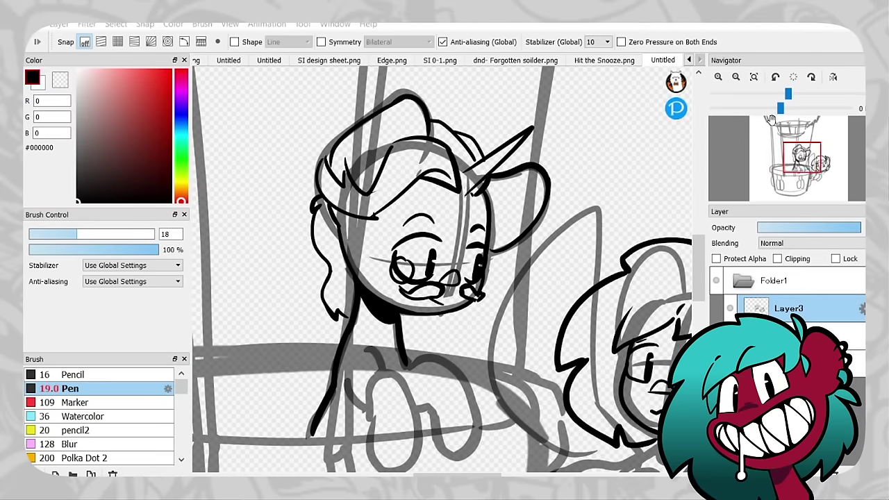
Erase the basket character's back neck line with the transparent colour, then return to black and touch up the front of the neck
mouse_move(369, 333)
mouse_down()
mouse_move(410, 198)
mouse_move(353, 300)
mouse_up()
key(x)
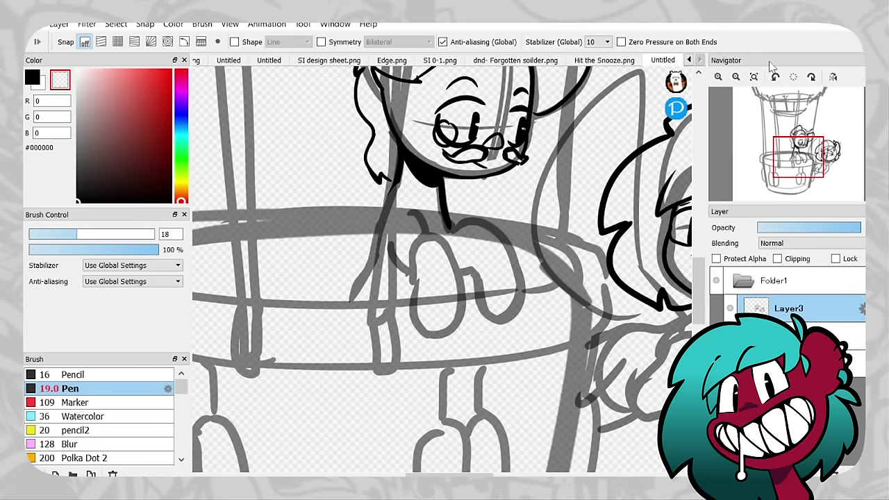
click(754, 76)
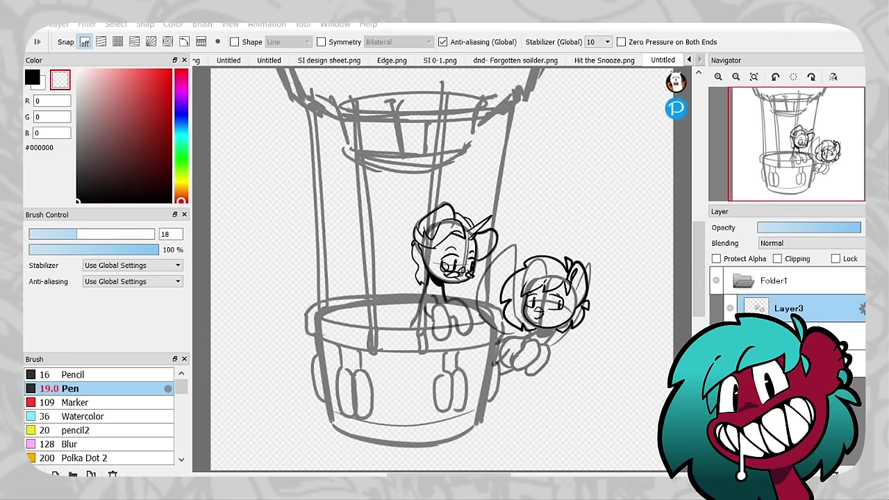
key(x)
scroll(484, 289, up, 5)
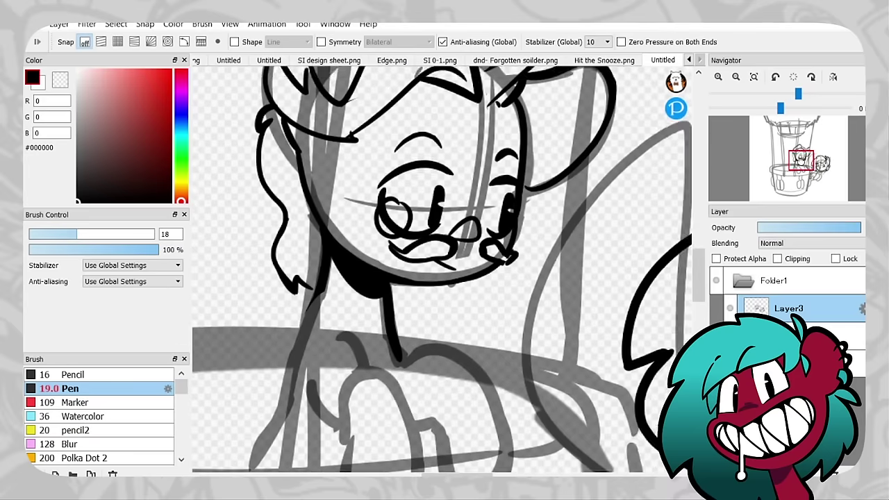
mouse_move(389, 300)
mouse_down()
mouse_move(406, 316)
mouse_move(417, 306)
mouse_move(411, 321)
mouse_up()
click(754, 76)
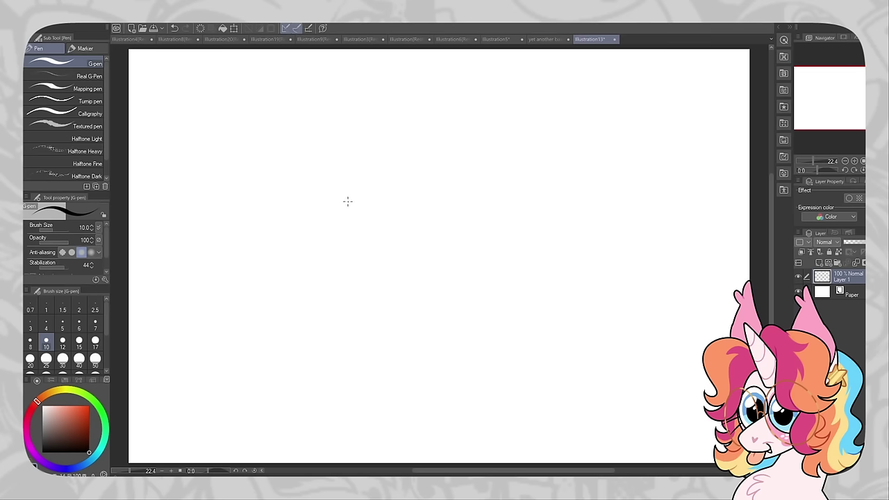
Test round G-pen strokes on the blank canvas with stabilization raised to 100, clearing the layer after each attempt
mouse_move(336, 209)
mouse_down()
mouse_move(382, 236)
mouse_move(308, 218)
mouse_move(397, 212)
mouse_move(321, 255)
mouse_move(363, 202)
mouse_up()
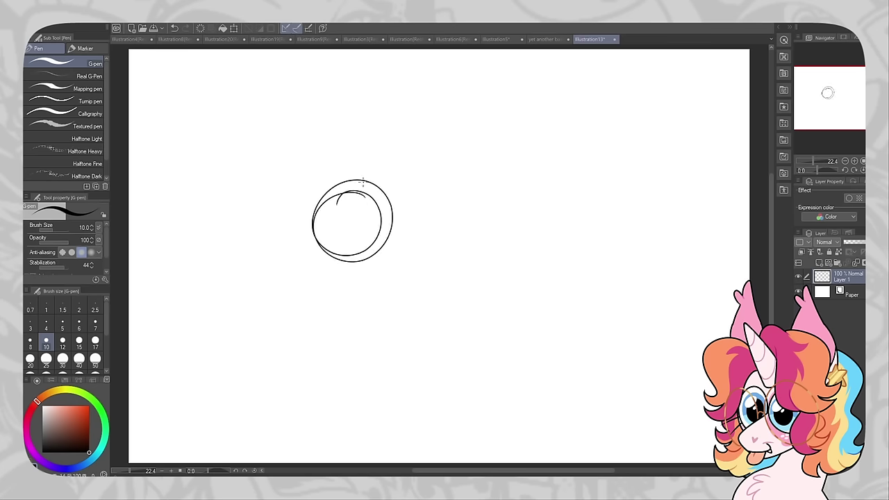
key(Delete)
drag(64, 266, 80, 267)
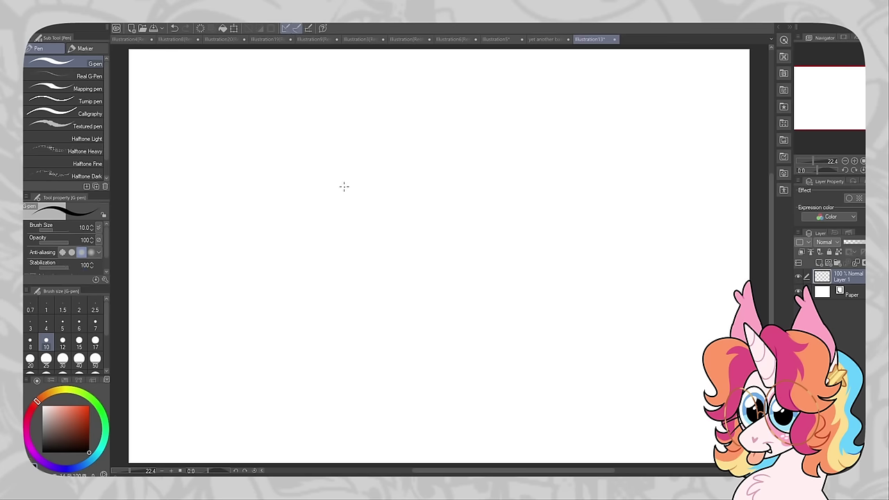
mouse_move(355, 200)
mouse_down()
mouse_move(389, 188)
mouse_move(327, 222)
mouse_move(331, 229)
mouse_move(347, 195)
mouse_up()
mouse_move(428, 159)
mouse_down()
mouse_move(464, 211)
mouse_move(434, 146)
mouse_move(476, 189)
mouse_up()
key(Delete)
drag(356, 180, 389, 249)
key(Delete)
Try a head circle with a slanted neck and rounded chest below it, then clear the layer
mouse_move(341, 198)
mouse_down()
mouse_move(381, 214)
mouse_move(330, 216)
mouse_move(356, 238)
mouse_move(345, 166)
mouse_move(357, 236)
mouse_move(376, 165)
mouse_move(336, 184)
mouse_up()
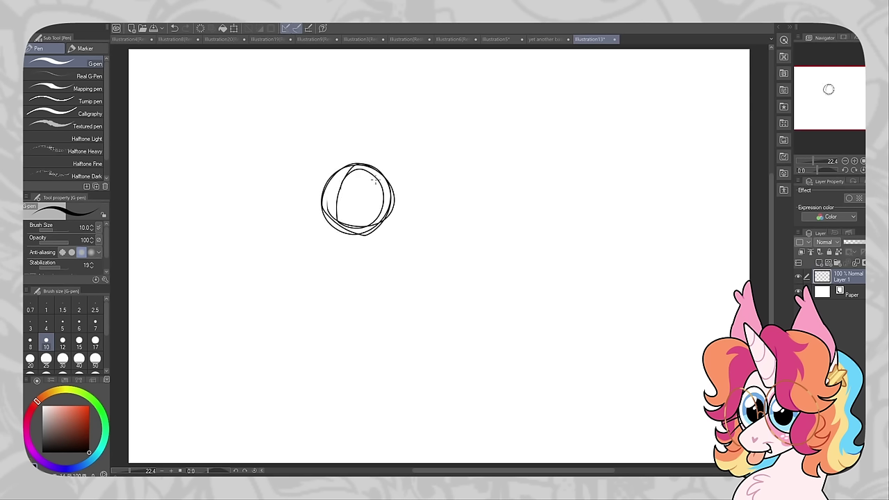
drag(386, 211, 340, 268)
mouse_move(352, 228)
mouse_down()
mouse_move(320, 268)
mouse_move(322, 258)
mouse_move(331, 288)
mouse_up()
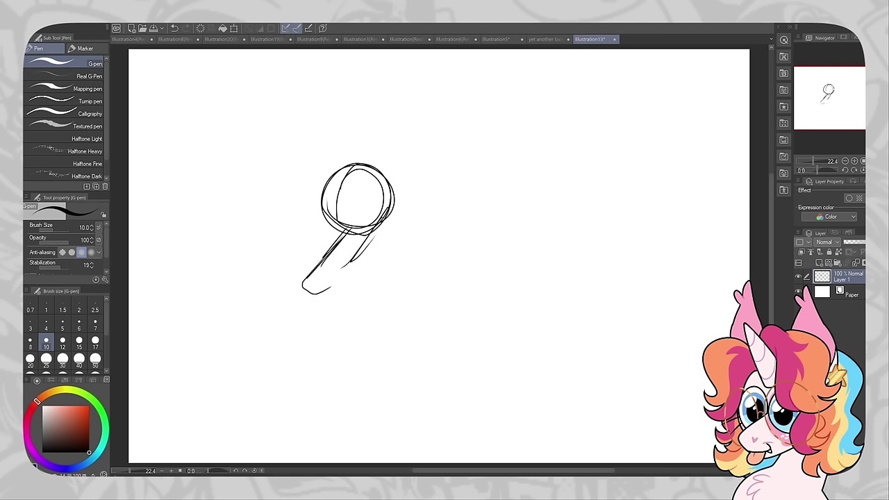
drag(381, 224, 330, 298)
drag(369, 242, 321, 299)
drag(335, 239, 299, 305)
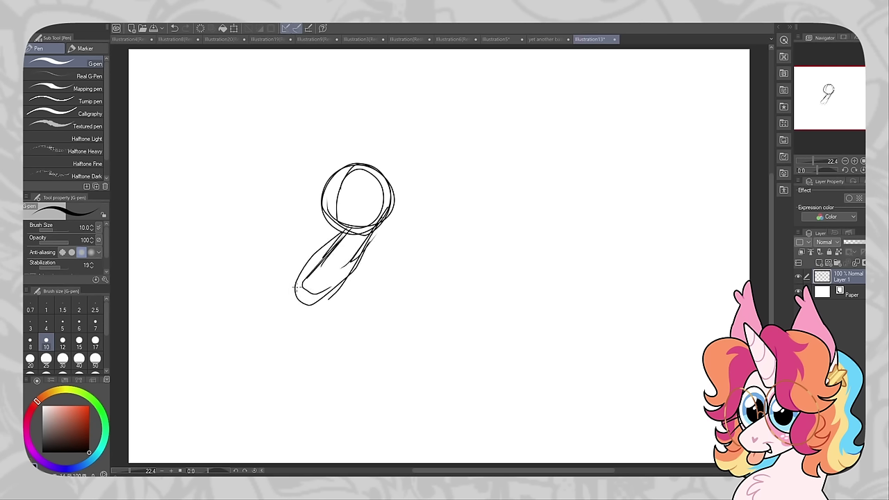
drag(343, 233, 299, 291)
key(Delete)
Try long diagonal zigzag strokes across the canvas, then clear the layer
drag(288, 150, 377, 223)
drag(294, 183, 407, 258)
drag(298, 195, 396, 377)
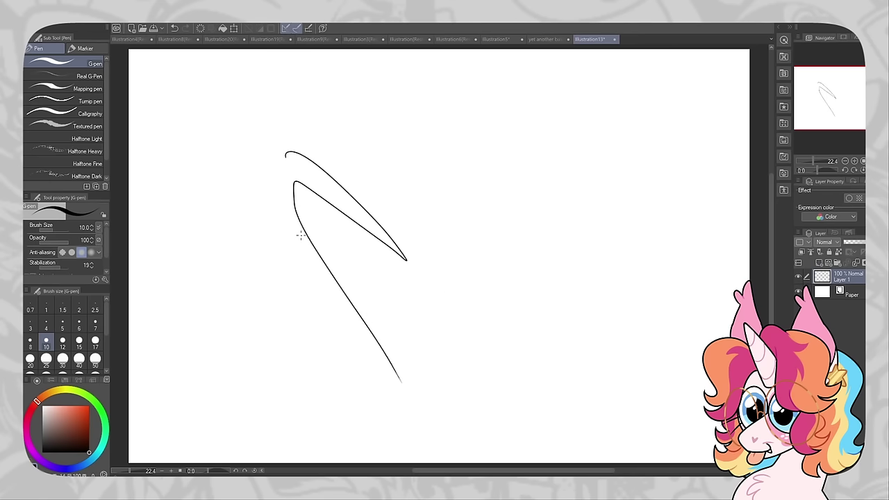
key(Delete)
Sketch a pony's head as a loose circle in the upper half of the canvas and add two tall tufted ears
mouse_move(321, 177)
mouse_down()
mouse_move(339, 164)
mouse_move(359, 239)
mouse_move(306, 180)
mouse_move(378, 209)
mouse_move(321, 180)
mouse_up()
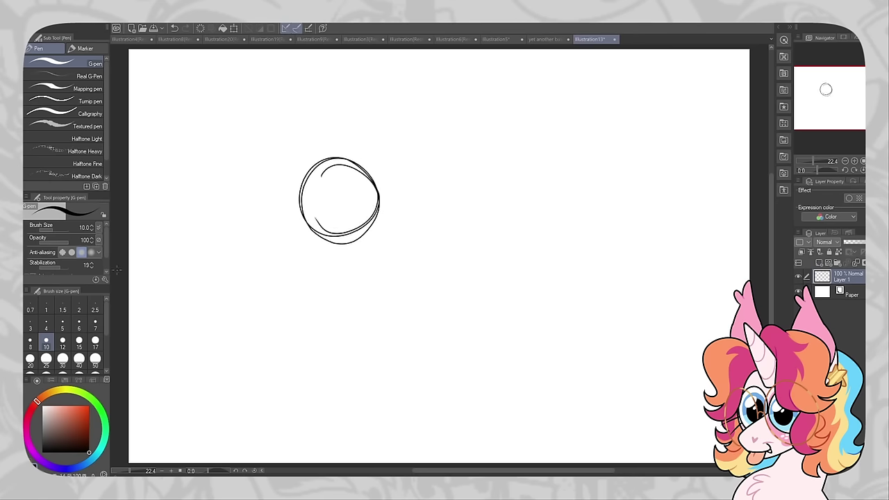
mouse_move(380, 184)
mouse_down()
mouse_move(352, 173)
mouse_move(348, 139)
mouse_move(382, 193)
mouse_up()
mouse_move(355, 120)
mouse_down()
mouse_move(333, 153)
mouse_move(300, 129)
mouse_move(293, 154)
mouse_up()
Sketch the pony's slanted neck, its back line and a rounded oval chest below the head
drag(380, 203, 326, 295)
drag(354, 252, 321, 297)
mouse_move(337, 235)
mouse_down()
mouse_move(309, 261)
mouse_move(264, 245)
mouse_move(244, 285)
mouse_up()
mouse_move(254, 250)
mouse_down()
mouse_move(246, 286)
mouse_move(290, 307)
mouse_move(269, 274)
mouse_move(277, 308)
mouse_move(318, 298)
mouse_up()
Draw the pony's straight foreleg below the chest, widening to a flat hoof
mouse_move(321, 359)
mouse_down()
mouse_move(343, 270)
mouse_move(331, 375)
mouse_up()
drag(336, 298, 334, 375)
drag(330, 324, 341, 374)
drag(316, 291, 293, 375)
drag(312, 303, 294, 350)
Add a small folded wing with short feather strokes over the pony's shoulder and back
mouse_move(318, 297)
mouse_down()
mouse_move(305, 237)
mouse_move(303, 255)
mouse_up()
drag(306, 235, 317, 270)
drag(322, 260, 296, 296)
mouse_move(311, 269)
mouse_down()
mouse_move(304, 246)
mouse_move(268, 308)
mouse_up()
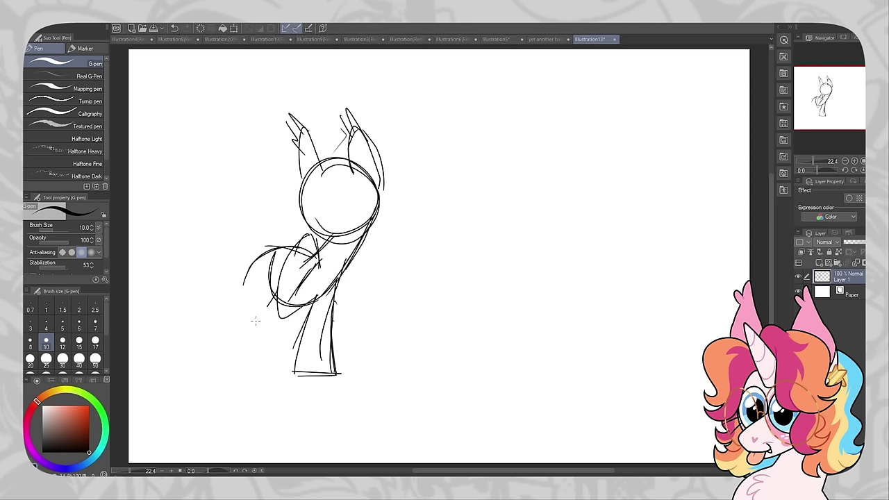
Draw the pony's rump and hind leg with a flat hoof, and add the slanted line of the second foreleg
drag(268, 277, 243, 321)
mouse_move(251, 263)
mouse_down()
mouse_move(246, 311)
mouse_move(230, 298)
mouse_move(238, 319)
mouse_move(232, 372)
mouse_up()
drag(239, 347, 240, 379)
drag(245, 379, 198, 378)
drag(216, 327, 204, 378)
drag(234, 300, 214, 326)
mouse_move(281, 292)
mouse_down()
mouse_move(264, 332)
mouse_move(296, 370)
mouse_up()
Draw the pony's large curly tail arching up from the rump and falling in scalloped curls behind the hind leg
mouse_move(278, 244)
mouse_down()
mouse_move(220, 190)
mouse_move(214, 224)
mouse_up()
mouse_move(220, 183)
mouse_down()
mouse_move(209, 222)
mouse_move(179, 226)
mouse_move(202, 237)
mouse_move(188, 292)
mouse_move(159, 282)
mouse_move(203, 353)
mouse_up()
drag(258, 243, 245, 259)
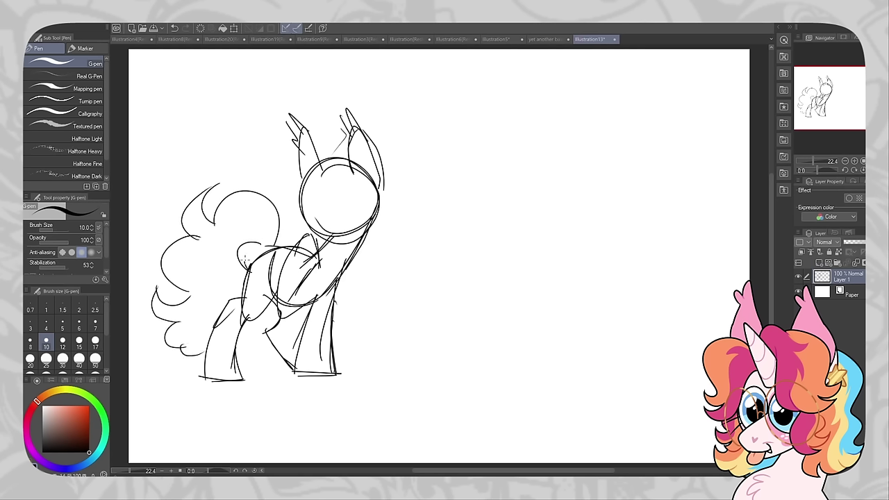
Draw the pony's smirking face with slanted eyes, brows and an open grin, and add inner-ear lines to both ears
mouse_move(319, 187)
mouse_down()
mouse_move(329, 210)
mouse_move(307, 215)
mouse_move(352, 200)
mouse_move(327, 226)
mouse_move(351, 208)
mouse_move(332, 221)
mouse_move(362, 179)
mouse_move(332, 201)
mouse_move(345, 198)
mouse_up()
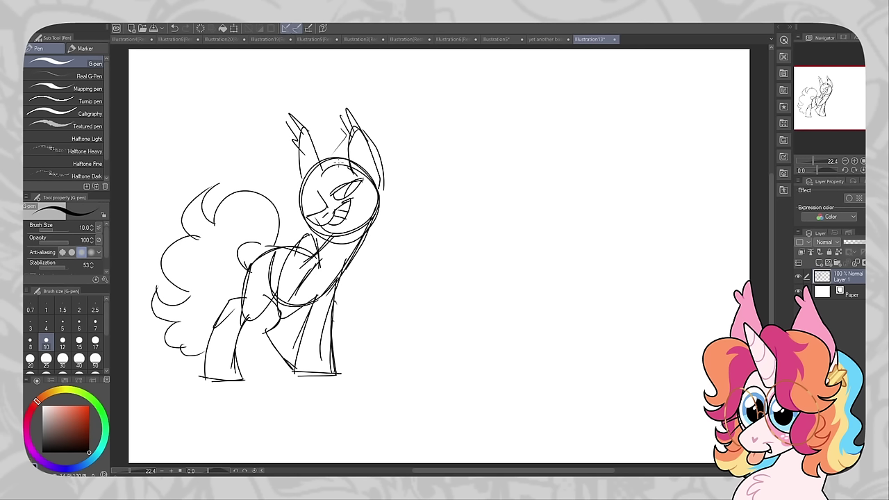
drag(332, 168, 349, 163)
drag(331, 168, 320, 195)
drag(298, 177, 327, 200)
mouse_move(300, 199)
mouse_down()
mouse_move(323, 191)
mouse_move(327, 211)
mouse_move(325, 194)
mouse_up()
drag(351, 137, 358, 175)
drag(309, 143, 301, 174)
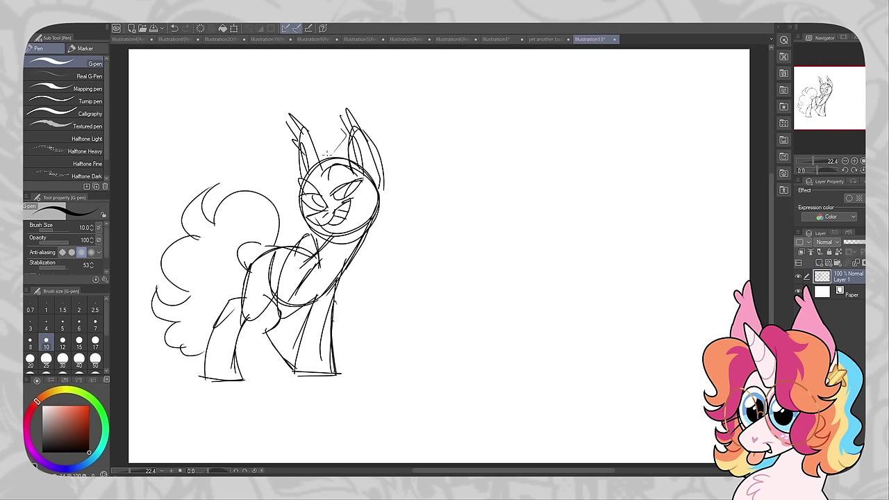
Draw the pony's voluminous curly mane around the ears, beside both cheeks and down along the neck
drag(295, 128, 310, 177)
mouse_move(338, 141)
mouse_down()
mouse_move(314, 164)
mouse_move(321, 171)
mouse_move(351, 129)
mouse_move(382, 159)
mouse_up()
mouse_move(382, 182)
mouse_down()
mouse_move(405, 160)
mouse_move(381, 204)
mouse_up()
drag(304, 142, 277, 143)
drag(276, 144, 302, 220)
mouse_move(374, 199)
mouse_down()
mouse_move(346, 220)
mouse_move(372, 256)
mouse_up()
mouse_move(383, 169)
mouse_down()
mouse_move(410, 207)
mouse_move(381, 260)
mouse_move(341, 267)
mouse_move(341, 226)
mouse_up()
drag(309, 218, 286, 232)
drag(287, 229, 314, 248)
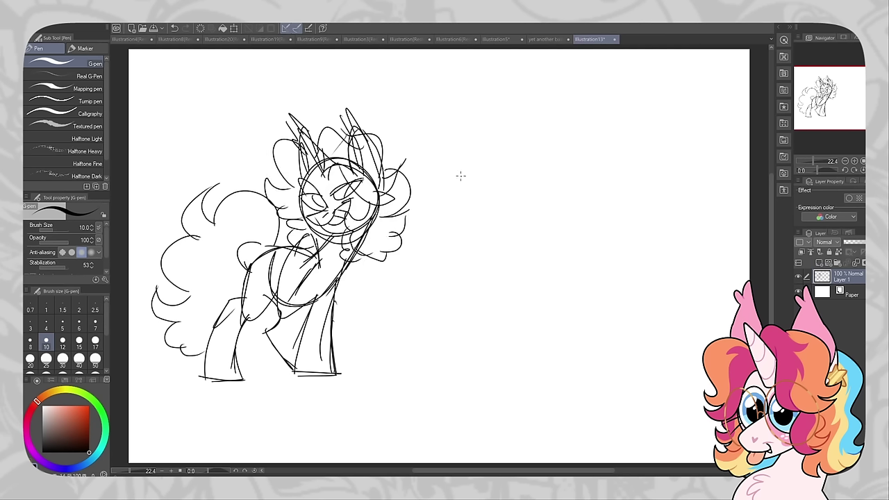
Sketch a second pony's head facing the first, with a circle, small snout, open frown and half-lidded eyes
mouse_move(460, 175)
mouse_down()
mouse_move(441, 189)
mouse_move(486, 154)
mouse_move(425, 213)
mouse_move(471, 239)
mouse_move(439, 232)
mouse_move(448, 239)
mouse_move(479, 246)
mouse_up()
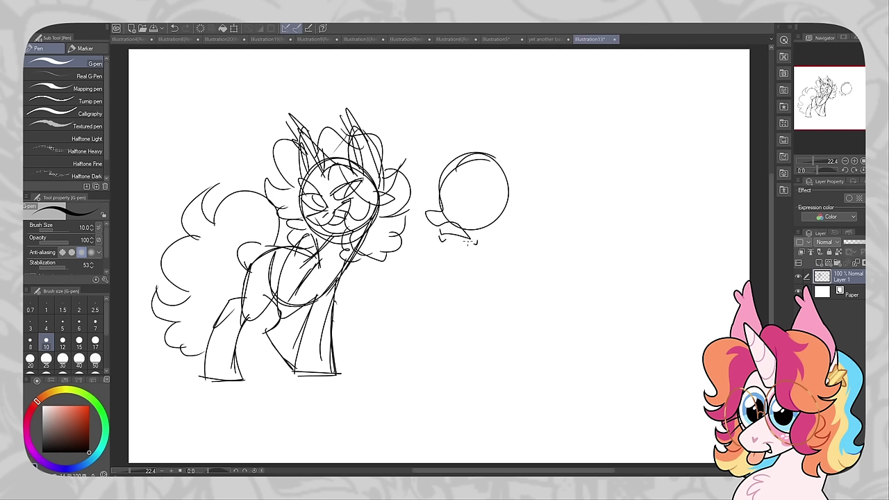
mouse_move(455, 201)
mouse_down()
mouse_move(490, 203)
mouse_move(460, 215)
mouse_up()
click(457, 206)
Give the second pony a tall ear, straight-cut fringe, horn and hair behind the cheek, and start its neck lines
mouse_move(512, 177)
mouse_down()
mouse_move(513, 157)
mouse_move(440, 161)
mouse_move(490, 157)
mouse_up()
mouse_move(420, 136)
mouse_down()
mouse_move(414, 180)
mouse_move(493, 189)
mouse_up()
mouse_move(484, 155)
mouse_down()
mouse_move(484, 183)
mouse_move(502, 204)
mouse_move(522, 210)
mouse_move(523, 250)
mouse_move(491, 221)
mouse_up()
drag(511, 172, 518, 221)
mouse_move(430, 182)
mouse_down()
mouse_move(429, 217)
mouse_move(454, 243)
mouse_move(473, 247)
mouse_move(452, 281)
mouse_up()
drag(496, 247, 500, 278)
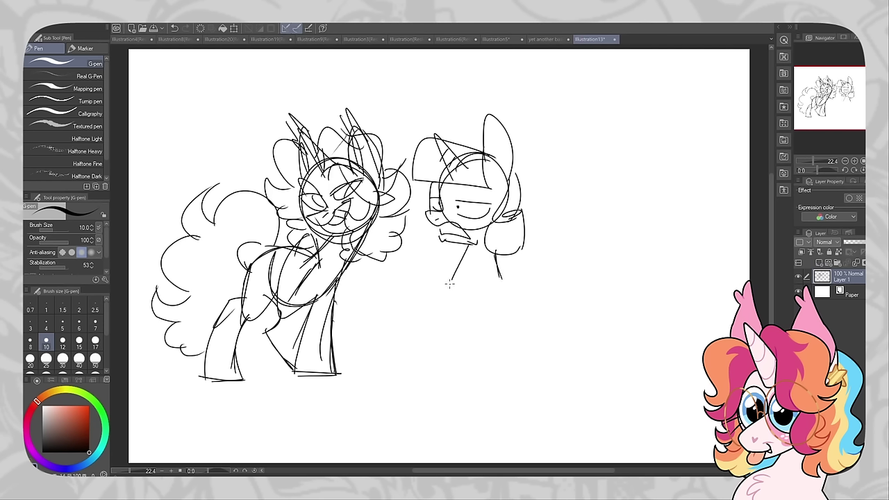
Draw the second pony's chest, back and rump, with a long smooth tail curving down to a pointed tip
drag(462, 254, 448, 300)
mouse_move(497, 263)
mouse_down()
mouse_move(529, 276)
mouse_move(538, 294)
mouse_up()
mouse_move(497, 263)
mouse_down()
mouse_move(533, 287)
mouse_move(602, 285)
mouse_move(603, 348)
mouse_move(611, 350)
mouse_up()
mouse_move(597, 355)
mouse_down()
mouse_move(552, 372)
mouse_move(536, 271)
mouse_up()
Draw the second pony's two forelegs with flat hooves, one straight down and one angled forward
mouse_move(549, 372)
mouse_down()
mouse_move(539, 307)
mouse_move(526, 290)
mouse_move(491, 323)
mouse_move(502, 384)
mouse_up()
drag(495, 324, 506, 389)
drag(505, 391, 462, 386)
drag(475, 306, 467, 387)
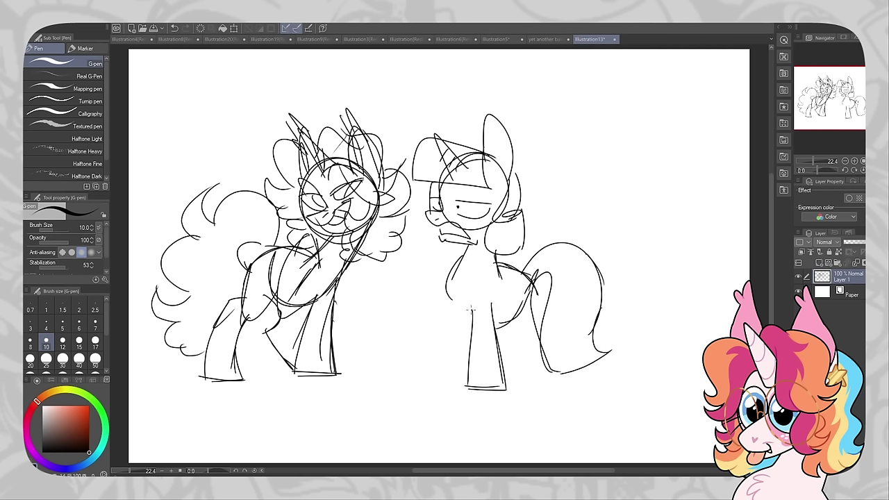
mouse_move(450, 292)
mouse_down()
mouse_move(467, 315)
mouse_move(445, 314)
mouse_move(419, 379)
mouse_up()
mouse_move(443, 327)
mouse_down()
mouse_move(422, 376)
mouse_move(453, 386)
mouse_up()
mouse_move(465, 331)
mouse_down()
mouse_move(459, 383)
mouse_move(408, 384)
mouse_up()
Draw the second pony's belly line and its hind leg with a flat hoof in front of the tail
drag(535, 302, 514, 330)
mouse_move(539, 280)
mouse_down()
mouse_move(532, 314)
mouse_move(547, 370)
mouse_up()
drag(531, 332, 551, 380)
drag(553, 378, 514, 378)
mouse_move(526, 332)
mouse_down()
mouse_move(513, 380)
mouse_move(512, 354)
mouse_up()
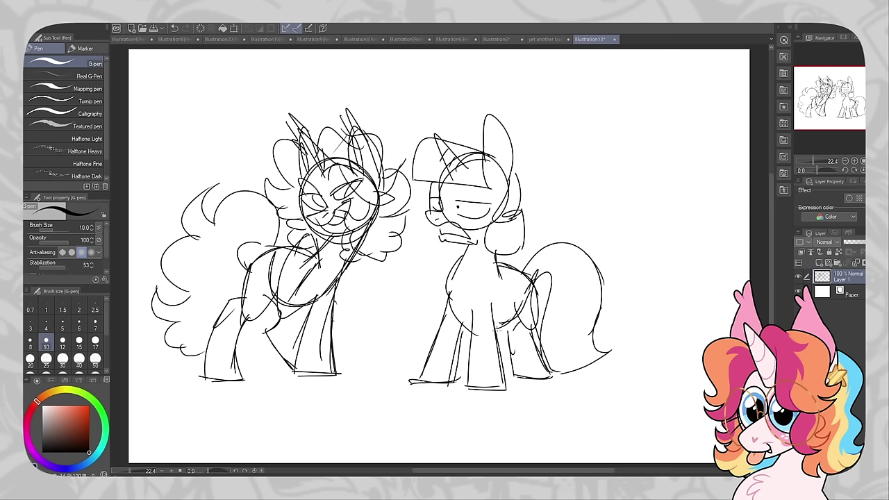
drag(502, 320, 495, 350)
Sketch a separate expression study beside the second pony, with tense narrowed eyes and a wide downturned mouth
mouse_move(638, 193)
mouse_down()
mouse_move(620, 224)
mouse_move(664, 249)
mouse_move(653, 240)
mouse_up()
mouse_move(629, 230)
mouse_down()
mouse_move(618, 237)
mouse_move(663, 254)
mouse_up()
mouse_move(648, 201)
mouse_down()
mouse_move(668, 204)
mouse_move(674, 217)
mouse_up()
mouse_move(655, 208)
mouse_down()
mouse_move(646, 217)
mouse_move(638, 200)
mouse_up()
Add a straight fringe, horn, tall ear, snout outline and side hair around the frowning expression study
mouse_move(624, 204)
mouse_down()
mouse_move(638, 208)
mouse_move(638, 157)
mouse_move(674, 179)
mouse_up()
mouse_move(638, 155)
mouse_down()
mouse_move(604, 185)
mouse_move(677, 197)
mouse_up()
mouse_move(672, 200)
mouse_down()
mouse_move(675, 157)
mouse_move(692, 194)
mouse_up()
drag(684, 165, 686, 191)
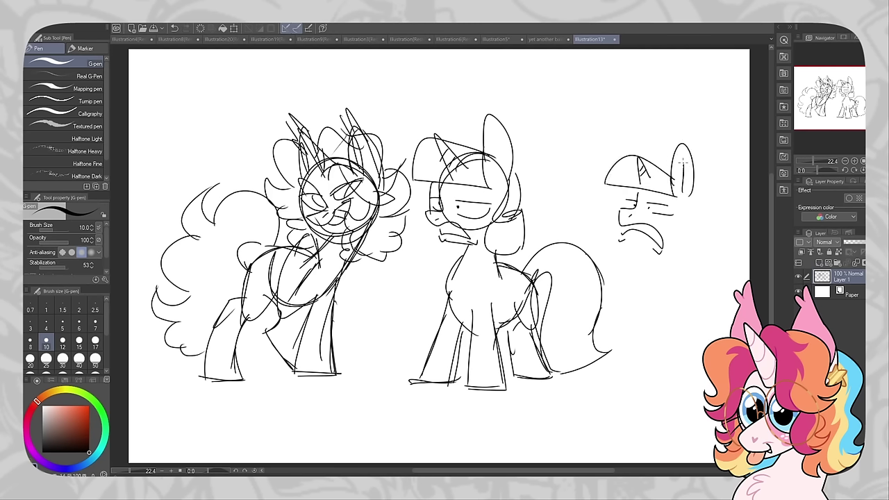
mouse_move(654, 167)
mouse_down()
mouse_move(651, 145)
mouse_move(612, 229)
mouse_move(618, 242)
mouse_up()
mouse_move(688, 194)
mouse_down()
mouse_move(668, 229)
mouse_move(692, 261)
mouse_move(691, 212)
mouse_up()
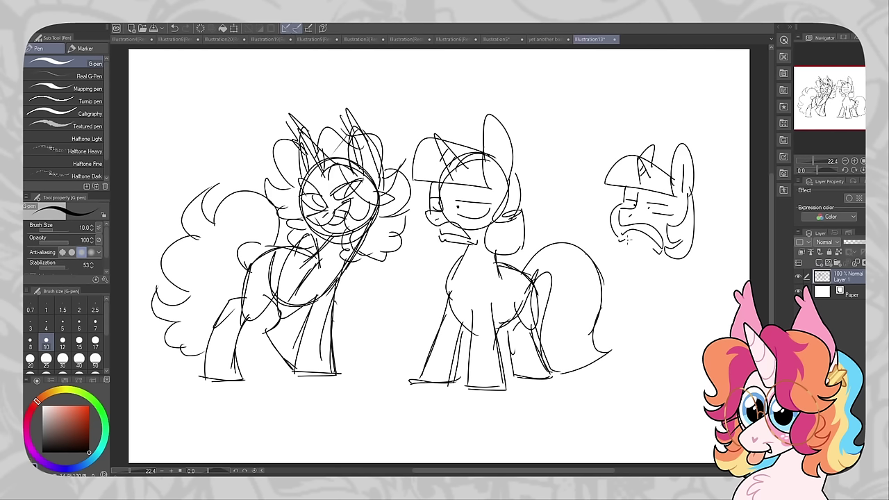
Add neck lines beneath the frowning expression study and sketch another frowning face with a narrowed eye between it and the second pony
mouse_move(627, 239)
mouse_down()
mouse_move(647, 255)
mouse_move(650, 292)
mouse_up()
drag(680, 255, 694, 292)
mouse_move(588, 180)
mouse_down()
mouse_move(587, 201)
mouse_move(567, 212)
mouse_up()
mouse_move(565, 210)
mouse_down()
mouse_move(602, 234)
mouse_move(564, 224)
mouse_move(560, 236)
mouse_up()
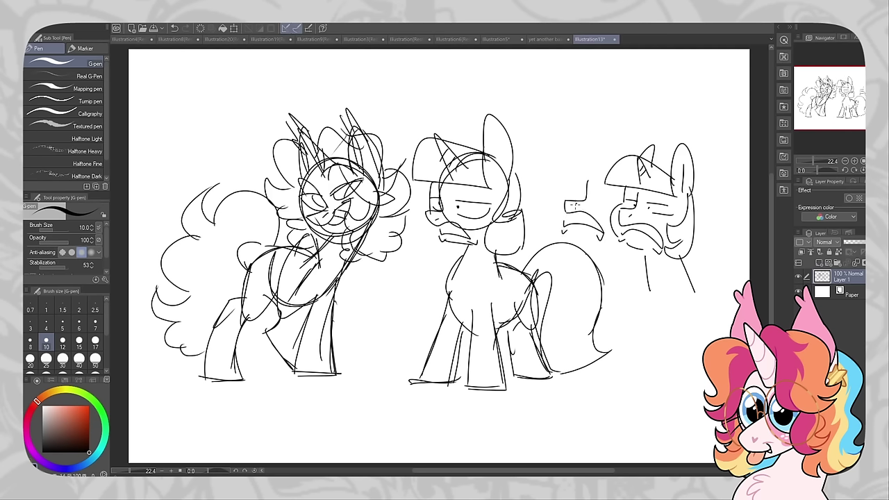
drag(592, 189, 615, 195)
mouse_move(598, 203)
mouse_down()
mouse_move(614, 206)
mouse_move(589, 189)
mouse_move(588, 214)
mouse_up()
drag(580, 217, 569, 226)
Give the new frowning pony a horn, curled fringe, ear and neck, and draw a bow under the first expression study's chin
drag(580, 170, 589, 163)
mouse_move(616, 132)
mouse_down()
mouse_move(561, 175)
mouse_move(594, 192)
mouse_move(628, 155)
mouse_up()
mouse_move(565, 162)
mouse_down()
mouse_move(558, 172)
mouse_move(563, 227)
mouse_move(599, 238)
mouse_move(587, 263)
mouse_up()
key(ctrl+z)
mouse_move(625, 239)
mouse_down()
mouse_move(617, 282)
mouse_move(607, 248)
mouse_up()
mouse_move(615, 250)
mouse_down()
mouse_move(602, 265)
mouse_move(628, 278)
mouse_up()
drag(628, 245, 636, 275)
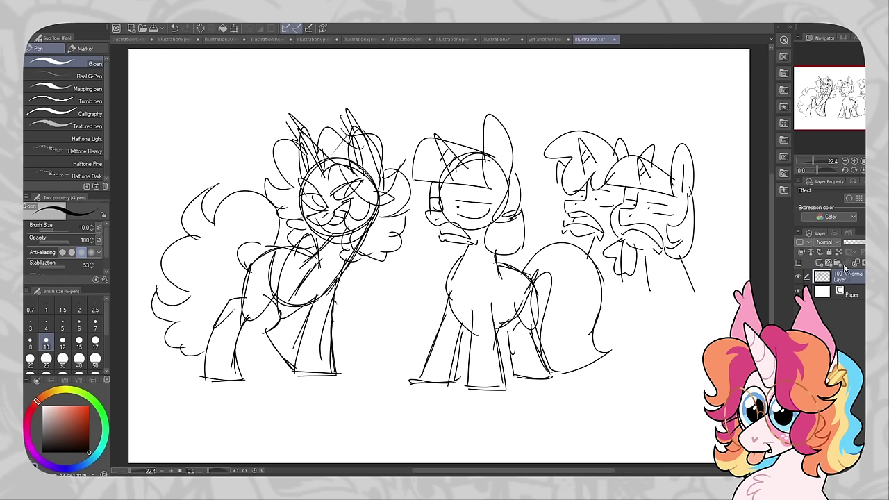
On a new layer, sketch a third frowning unicorn head with curly hair and a neck directly behind the second pony
click(820, 263)
mouse_move(544, 182)
mouse_down()
mouse_move(536, 208)
mouse_move(565, 216)
mouse_move(537, 223)
mouse_up()
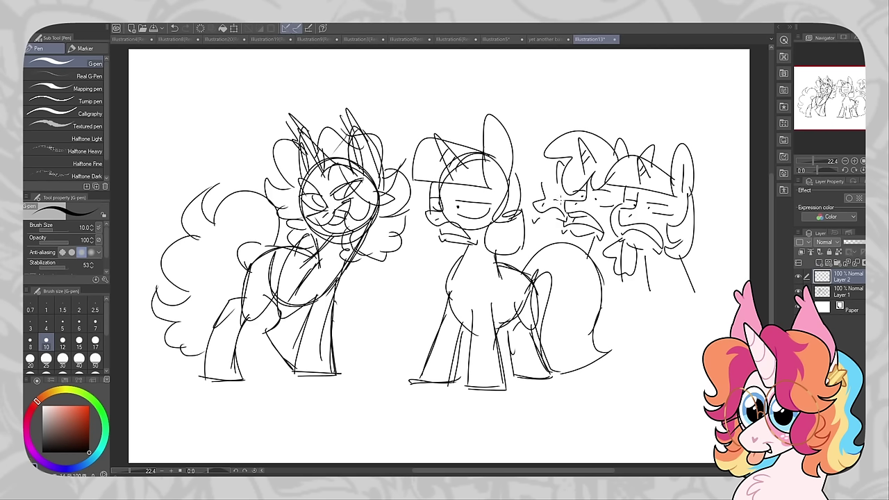
mouse_move(550, 182)
mouse_down()
mouse_move(561, 181)
mouse_move(536, 187)
mouse_up()
mouse_move(531, 149)
mouse_down()
mouse_move(555, 173)
mouse_move(540, 180)
mouse_up()
drag(530, 154, 539, 167)
mouse_move(559, 151)
mouse_down()
mouse_move(559, 184)
mouse_move(544, 179)
mouse_move(568, 166)
mouse_move(553, 130)
mouse_move(528, 142)
mouse_up()
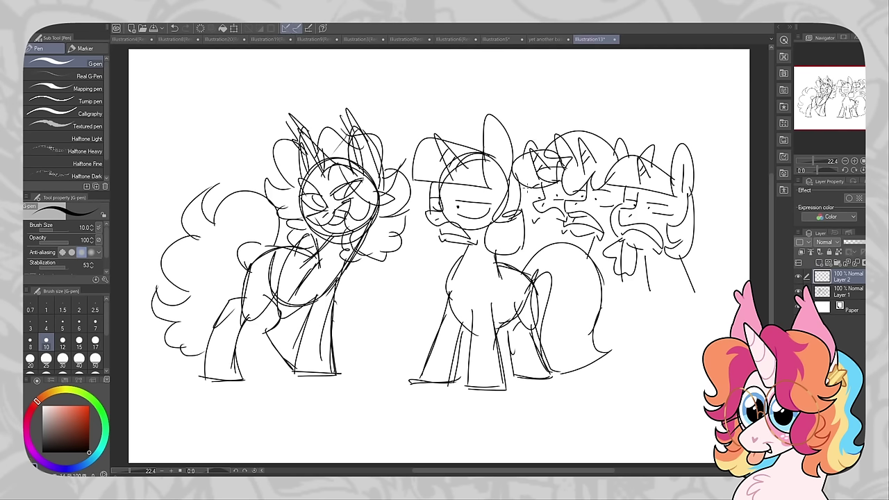
drag(530, 185, 530, 214)
mouse_move(531, 203)
mouse_down()
mouse_move(538, 215)
mouse_move(529, 217)
mouse_move(554, 227)
mouse_move(548, 249)
mouse_up()
Sketch an unimpressed face with half-closed eyes, a short snout and a jagged fringe behind the first pony's tail
mouse_move(182, 154)
mouse_down()
mouse_move(202, 166)
mouse_move(200, 180)
mouse_move(171, 193)
mouse_move(203, 186)
mouse_move(170, 200)
mouse_up()
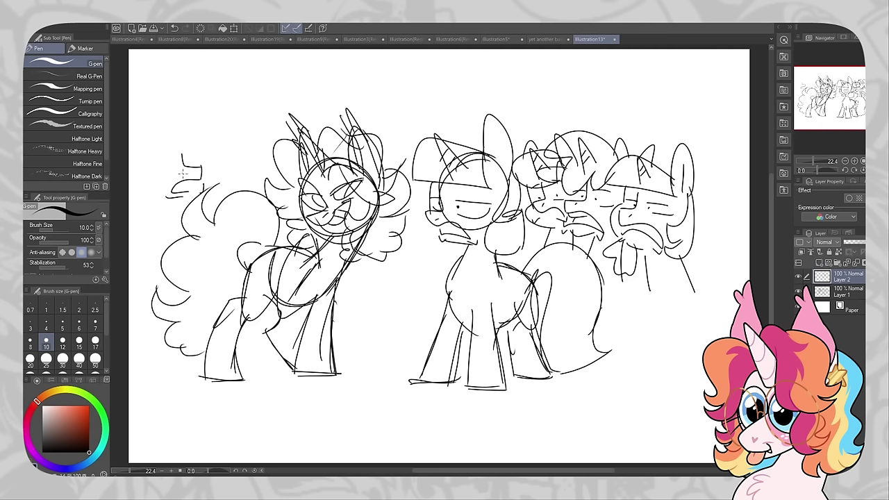
mouse_move(145, 160)
mouse_down()
mouse_move(177, 159)
mouse_move(177, 169)
mouse_move(193, 154)
mouse_move(189, 168)
mouse_move(149, 168)
mouse_move(182, 178)
mouse_move(197, 161)
mouse_move(203, 180)
mouse_up()
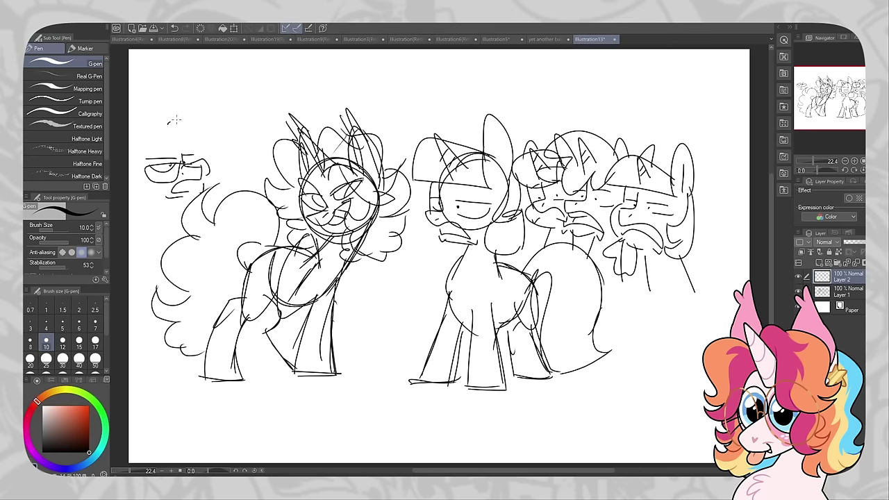
mouse_move(168, 123)
mouse_down()
mouse_move(210, 150)
mouse_move(179, 164)
mouse_up()
mouse_move(167, 133)
mouse_down()
mouse_move(168, 158)
mouse_move(151, 164)
mouse_up()
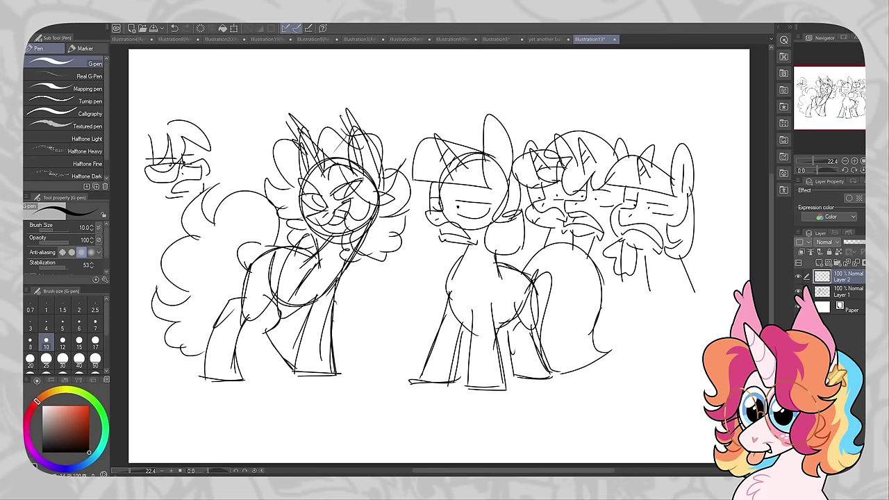
Merge the extra layer into Layer 1 and shift the whole sketch to the right to free space beside the unimpressed face
key(k)
drag(389, 250, 393, 251)
key(ctrl+z)
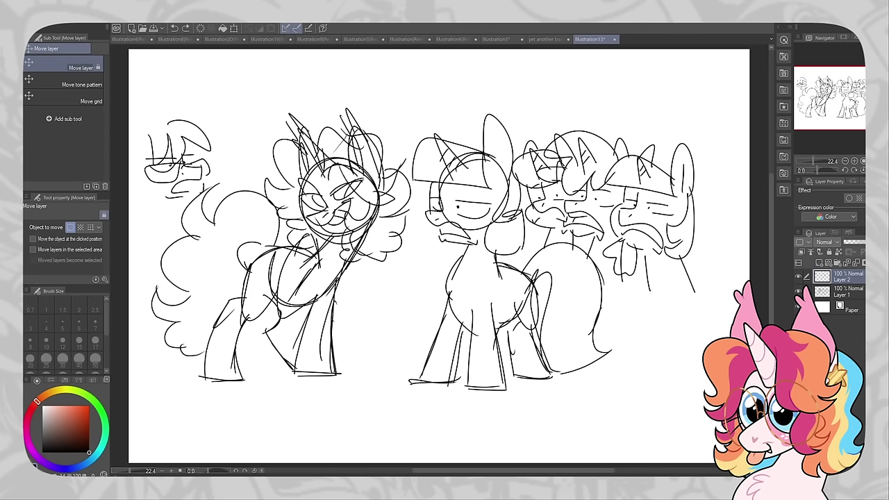
click(859, 265)
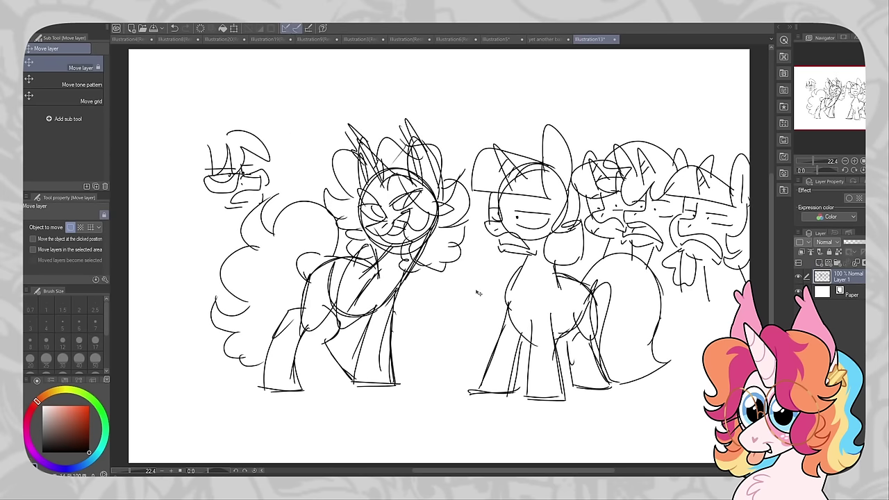
scroll(433, 287, up, 3)
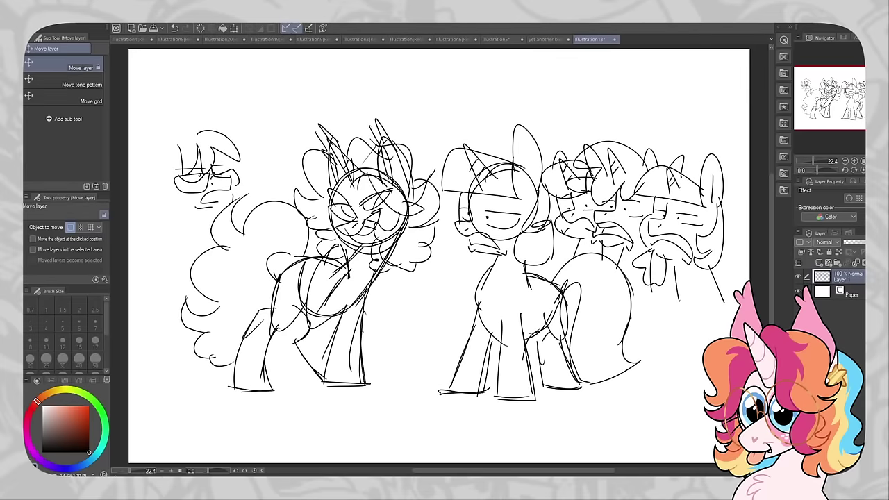
With the G-pen, add a tall ear, long side hair and a reworked frowning mouth to the unimpressed pony behind the first pony
key(p)
mouse_move(159, 162)
mouse_down()
mouse_move(175, 121)
mouse_move(178, 156)
mouse_up()
mouse_move(169, 132)
mouse_down()
mouse_move(164, 207)
mouse_move(177, 224)
mouse_move(151, 170)
mouse_move(199, 146)
mouse_move(229, 198)
mouse_move(205, 207)
mouse_move(230, 204)
mouse_move(187, 221)
mouse_up()
drag(150, 143, 154, 150)
key(ctrl+z)
key(ctrl+z)
key(ctrl+z)
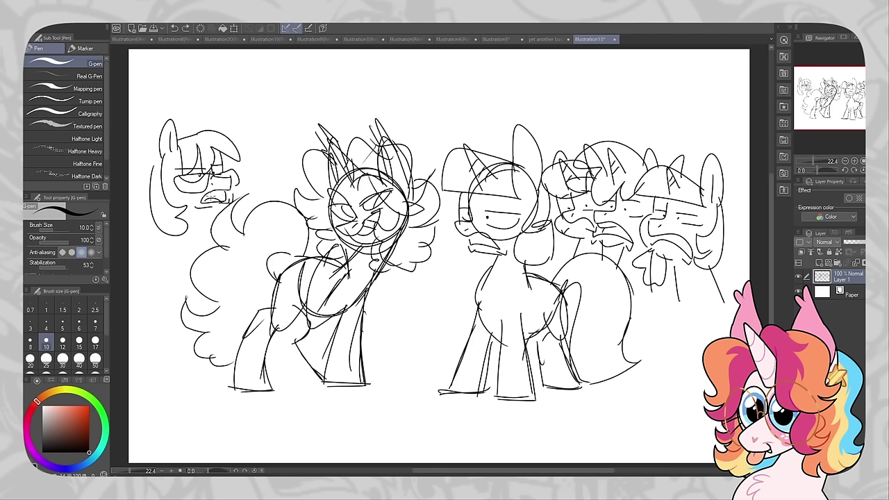
Draw the unimpressed pony's neck, a flattened oval beneath its hair and its far ear
drag(204, 210, 214, 253)
mouse_move(173, 238)
mouse_down()
mouse_move(169, 269)
mouse_move(191, 216)
mouse_move(168, 251)
mouse_up()
mouse_move(165, 249)
mouse_down()
mouse_move(146, 277)
mouse_move(175, 257)
mouse_move(152, 263)
mouse_move(170, 279)
mouse_up()
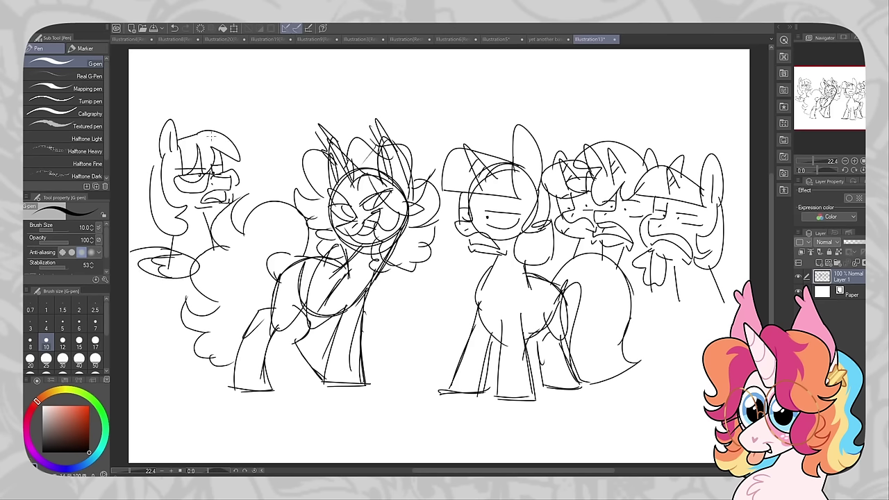
drag(206, 135, 221, 133)
Handwrite the caption "leave ur husband 4 me bbg" above the two facing ponies, with pen stabilization at 7
mouse_move(284, 82)
mouse_down()
mouse_move(283, 104)
mouse_move(313, 90)
mouse_move(355, 97)
mouse_up()
mouse_move(356, 98)
mouse_down()
mouse_move(374, 82)
mouse_move(374, 100)
mouse_move(399, 100)
mouse_up()
mouse_move(409, 75)
mouse_down()
mouse_move(419, 96)
mouse_move(433, 89)
mouse_move(441, 97)
mouse_move(453, 73)
mouse_move(445, 99)
mouse_up()
mouse_move(399, 113)
mouse_down()
mouse_move(411, 122)
mouse_move(407, 133)
mouse_move(485, 123)
mouse_move(489, 146)
mouse_up()
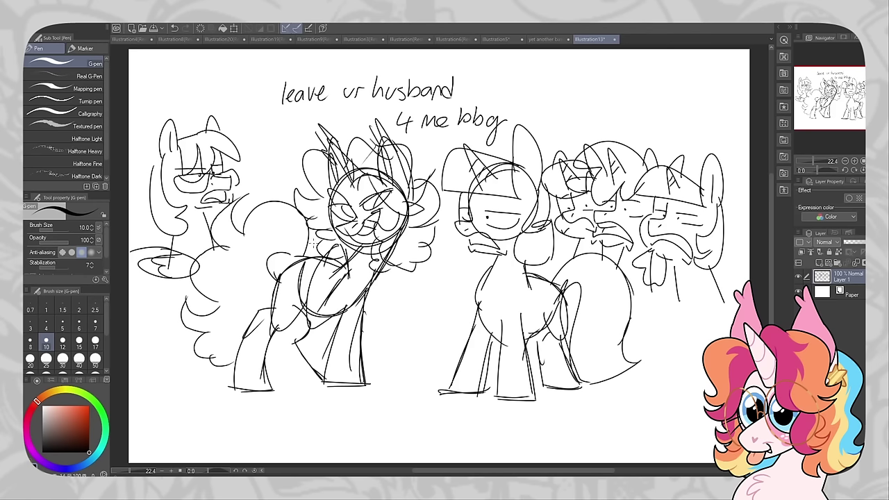
Add a far ear to the second pony, a small filled heart after the caption and loose strokes across the first pony's face
drag(491, 142, 488, 156)
drag(473, 143, 486, 137)
mouse_move(514, 106)
mouse_down()
mouse_move(507, 115)
mouse_move(499, 106)
mouse_move(505, 114)
mouse_up()
mouse_move(368, 179)
mouse_down()
mouse_move(397, 236)
mouse_move(362, 219)
mouse_move(324, 229)
mouse_up()
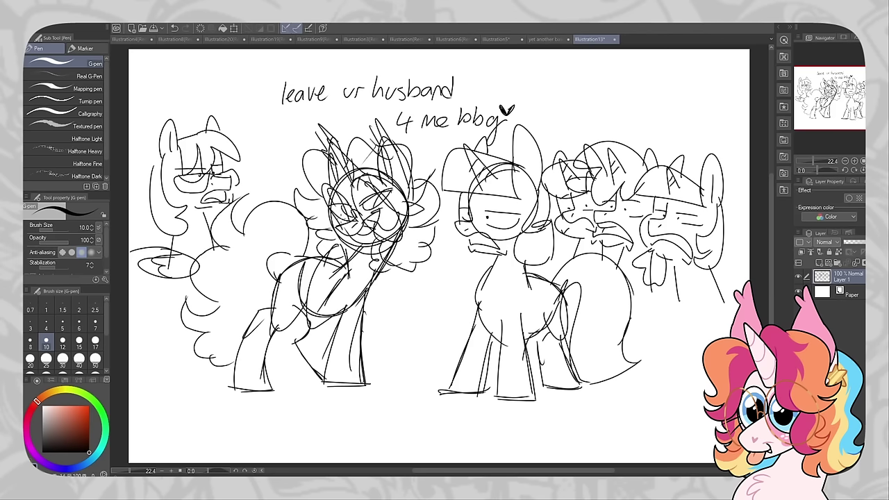